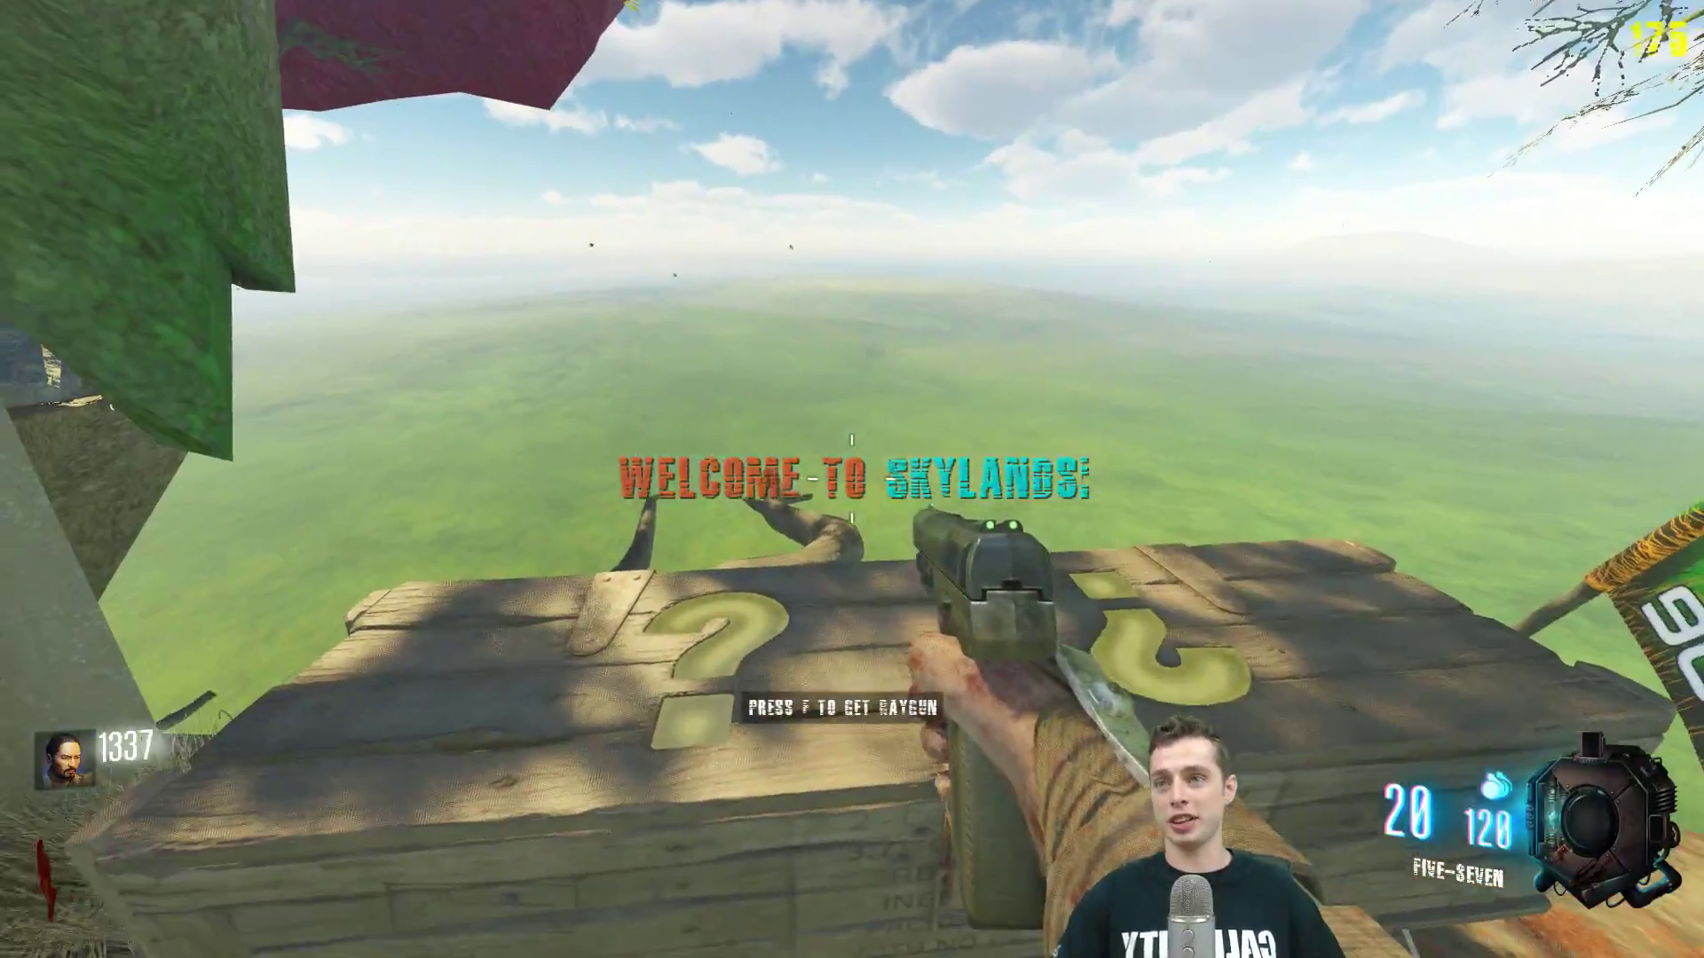
Step: Pause the Skylands match, look at Options > Audio, then resume play
key(Escape)
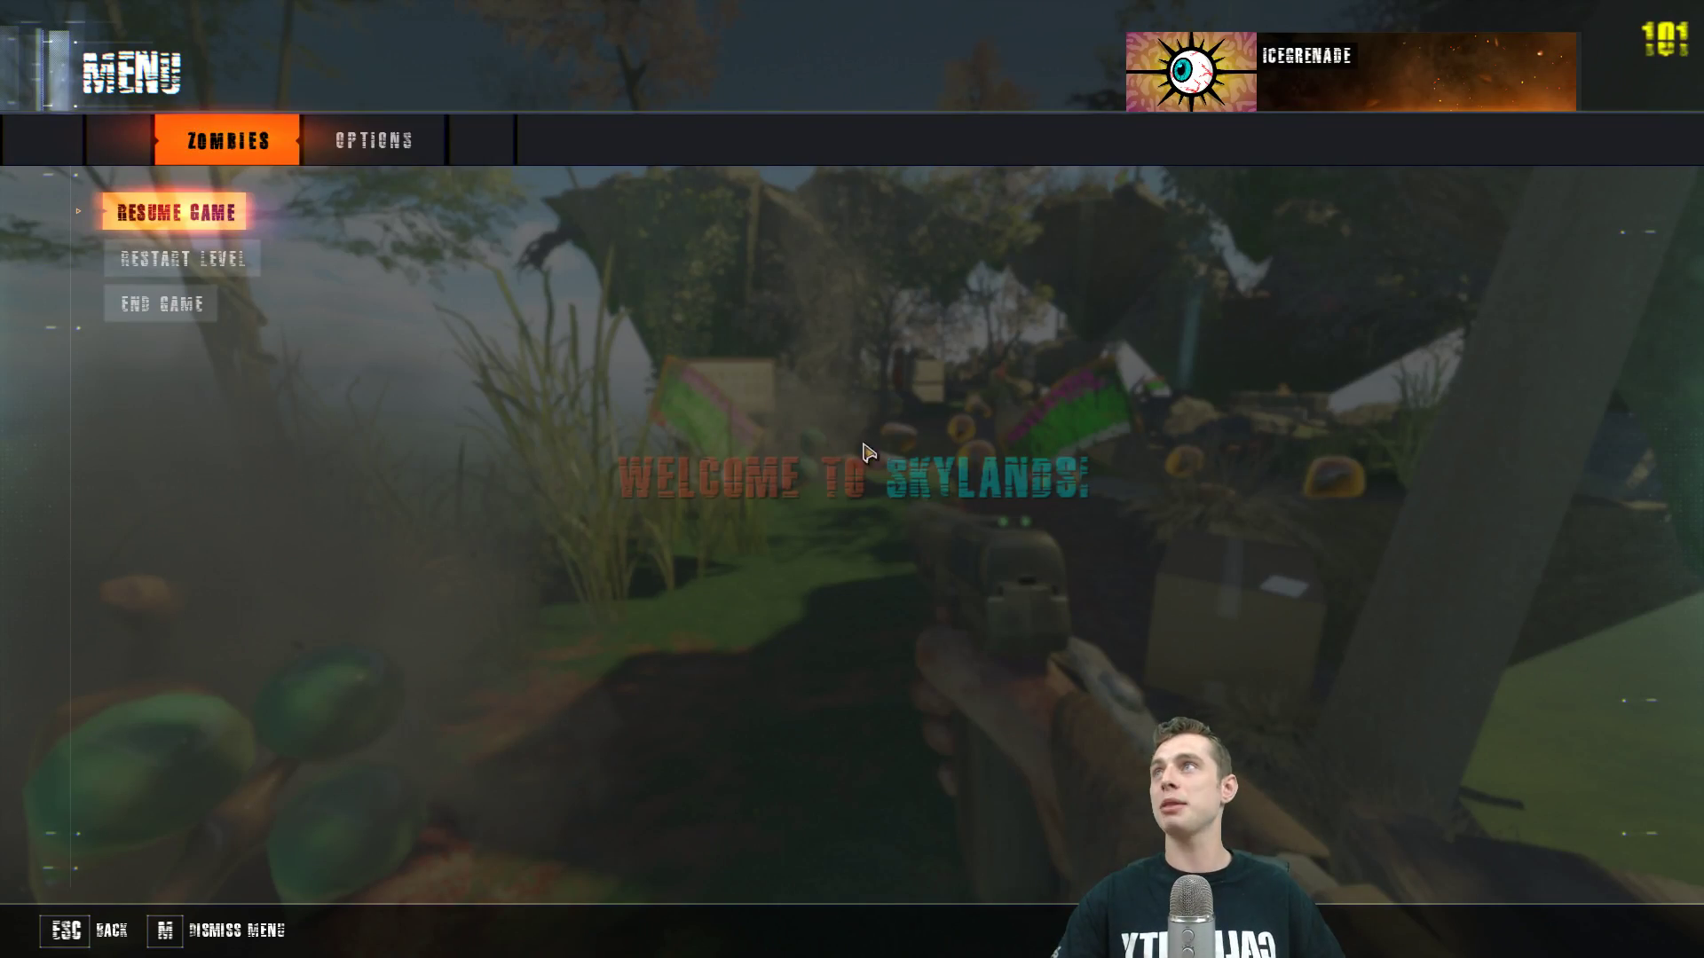
click(347, 149)
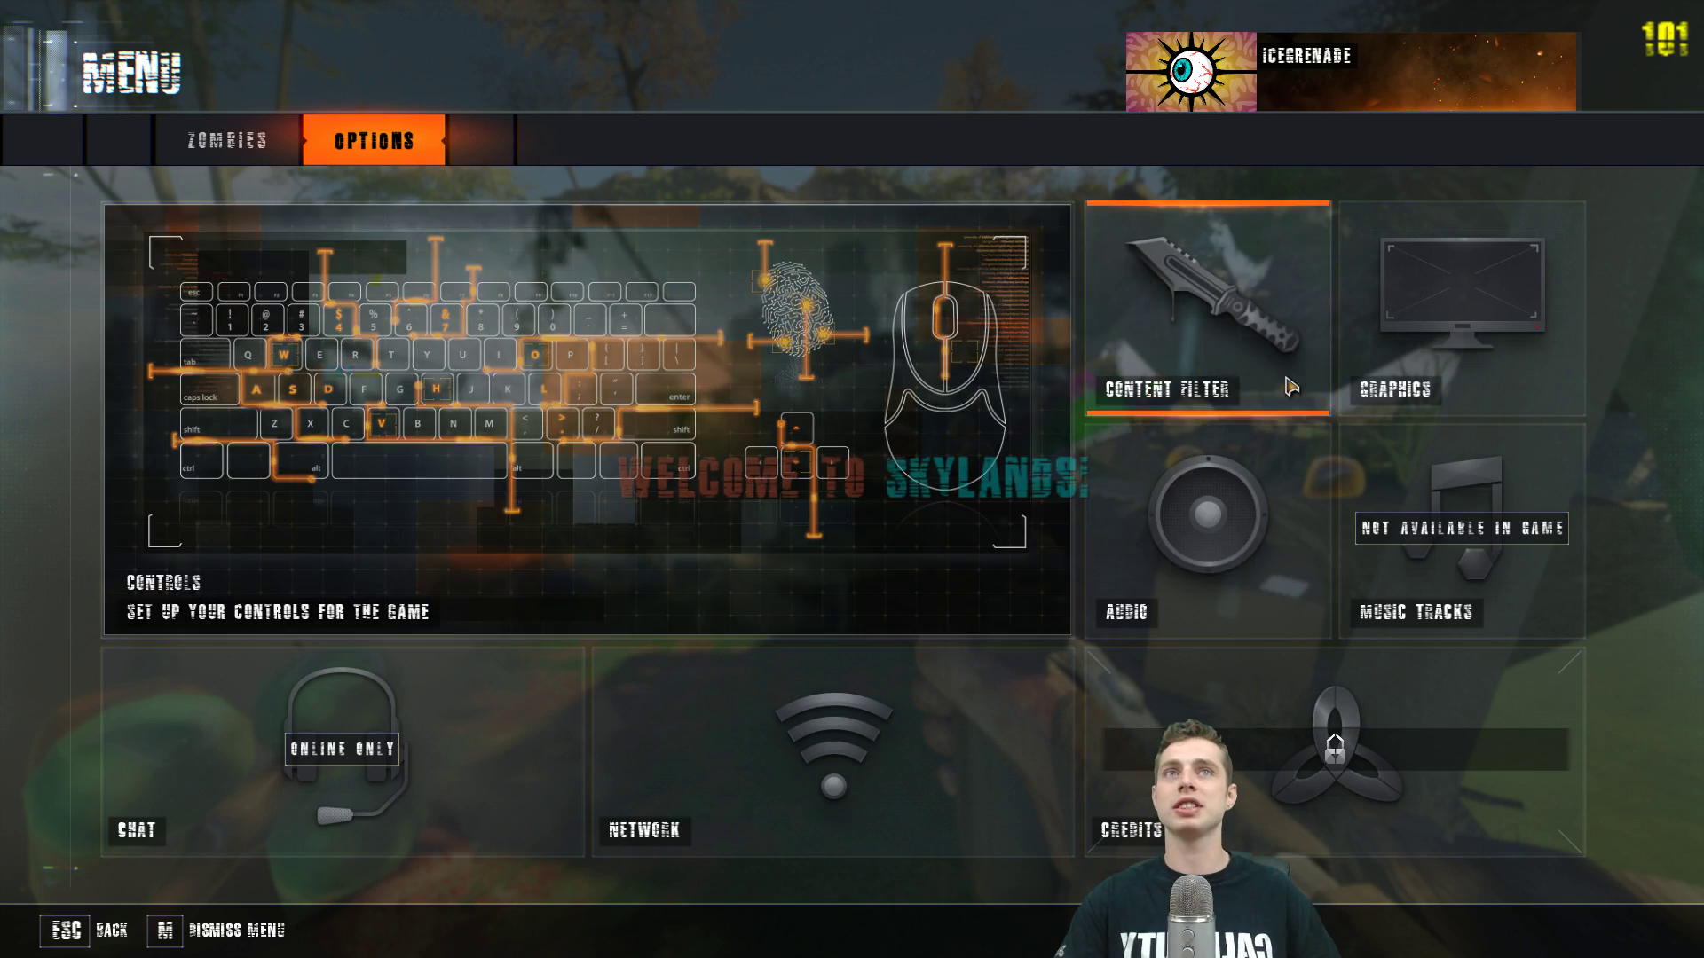
click(193, 134)
click(373, 139)
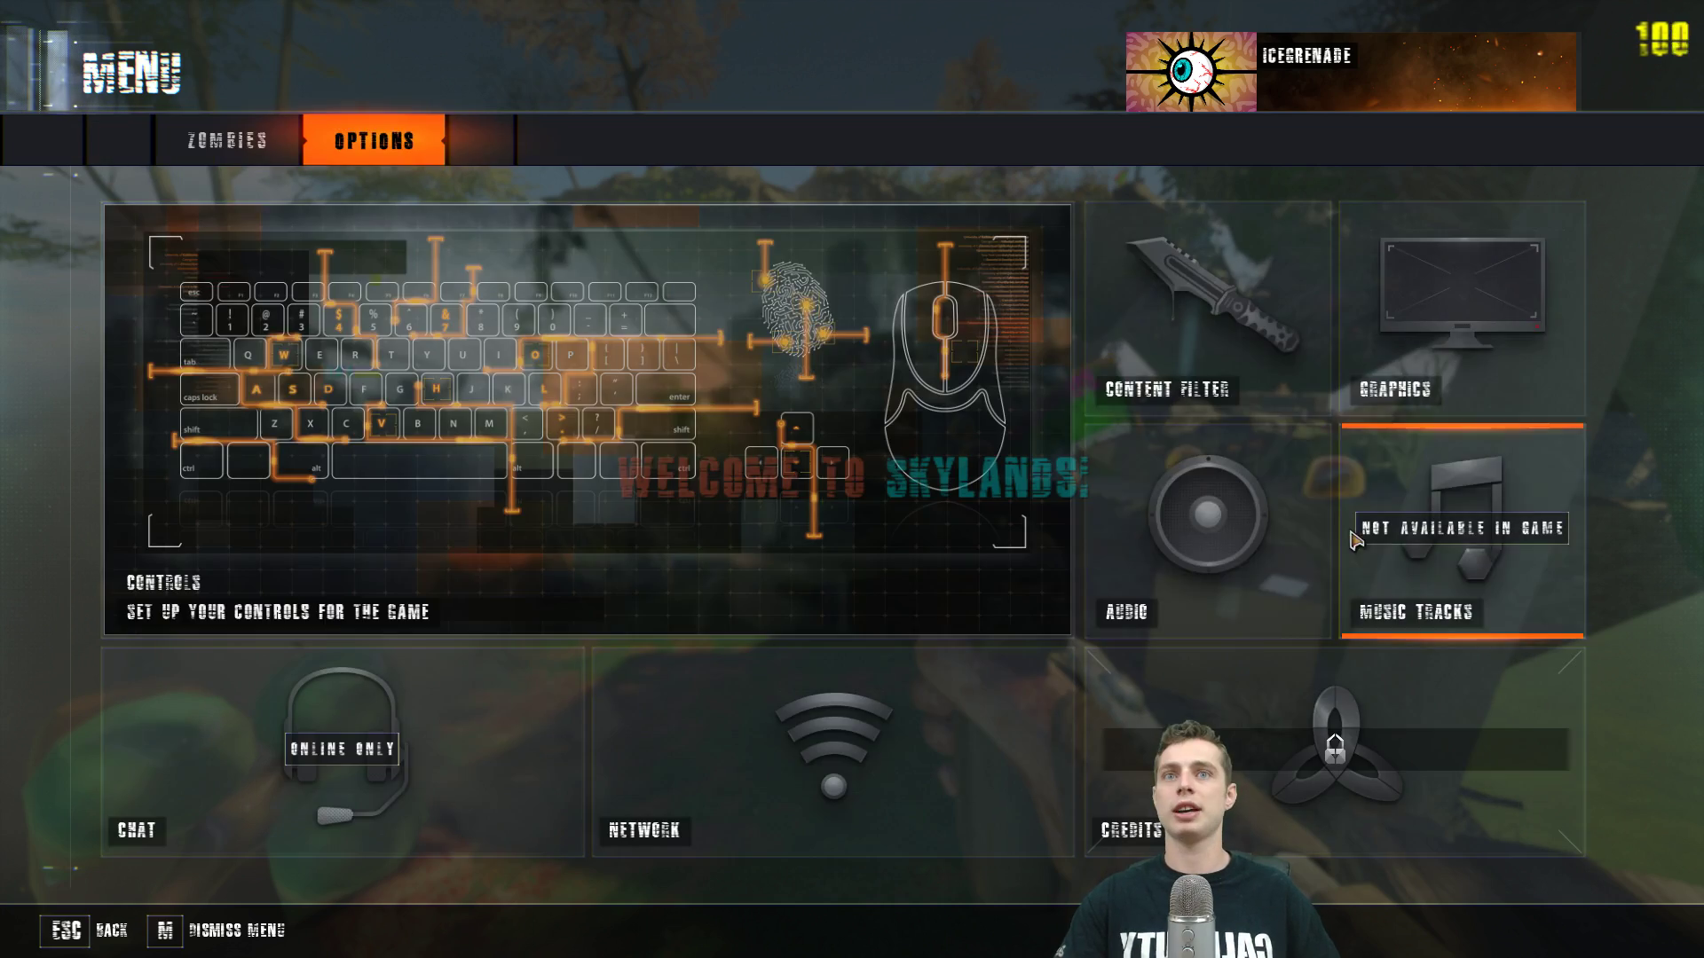
click(1245, 507)
key(Escape)
key(Escape)
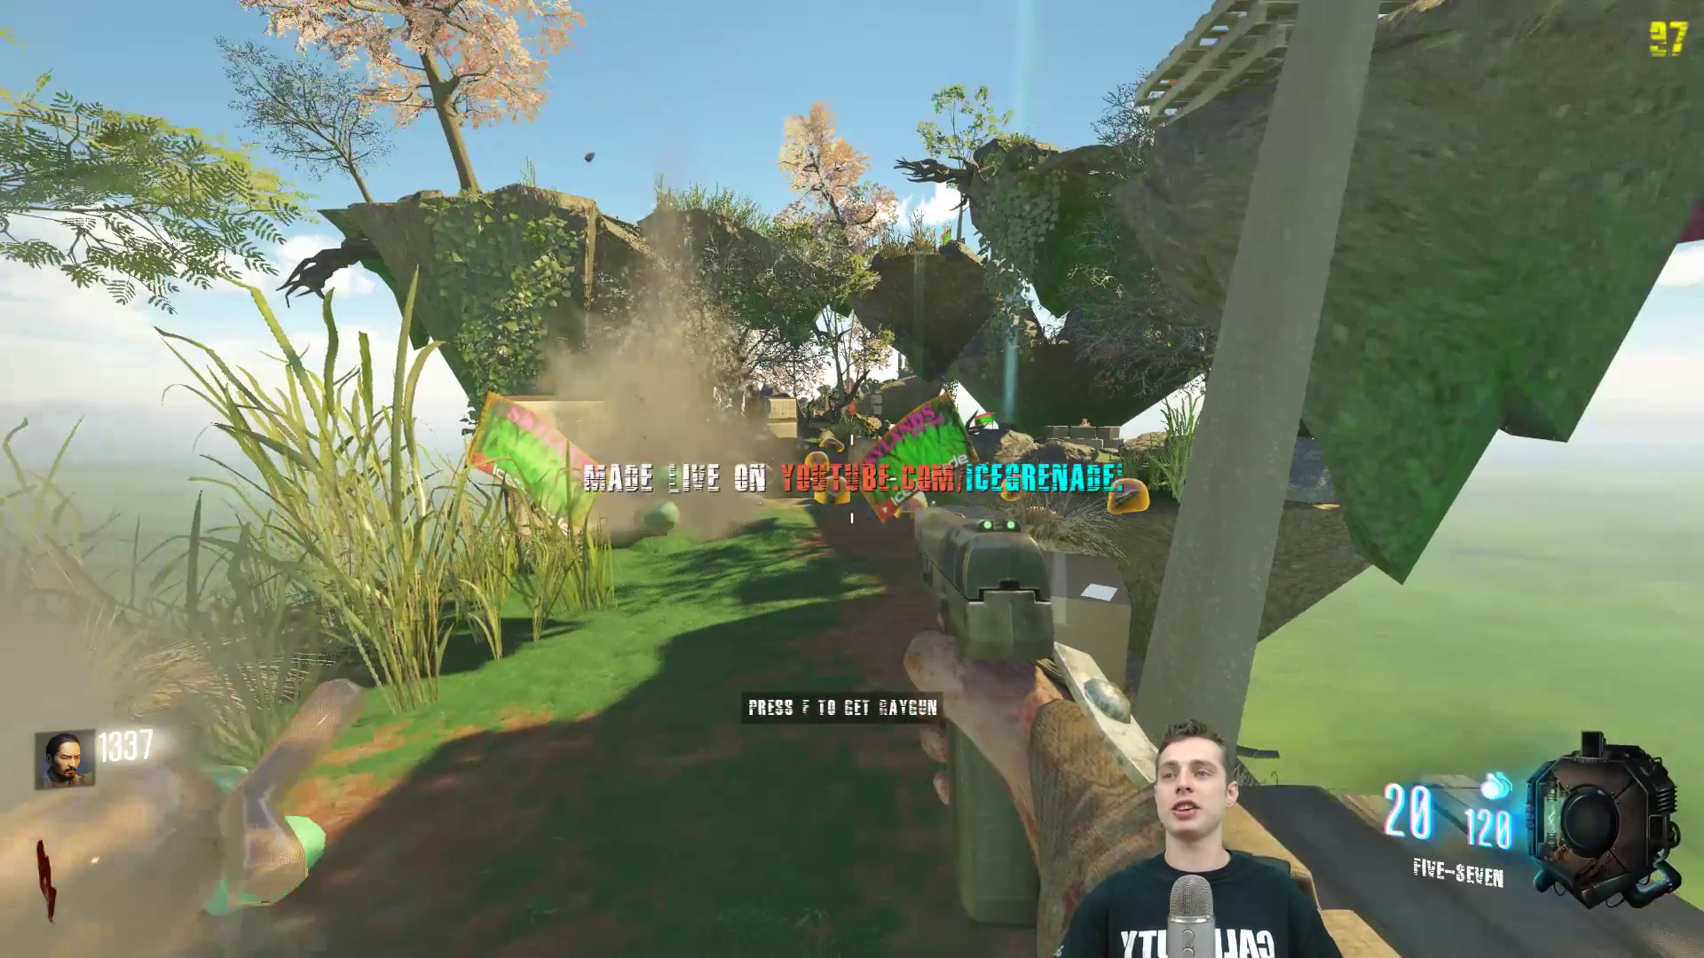
key(Escape)
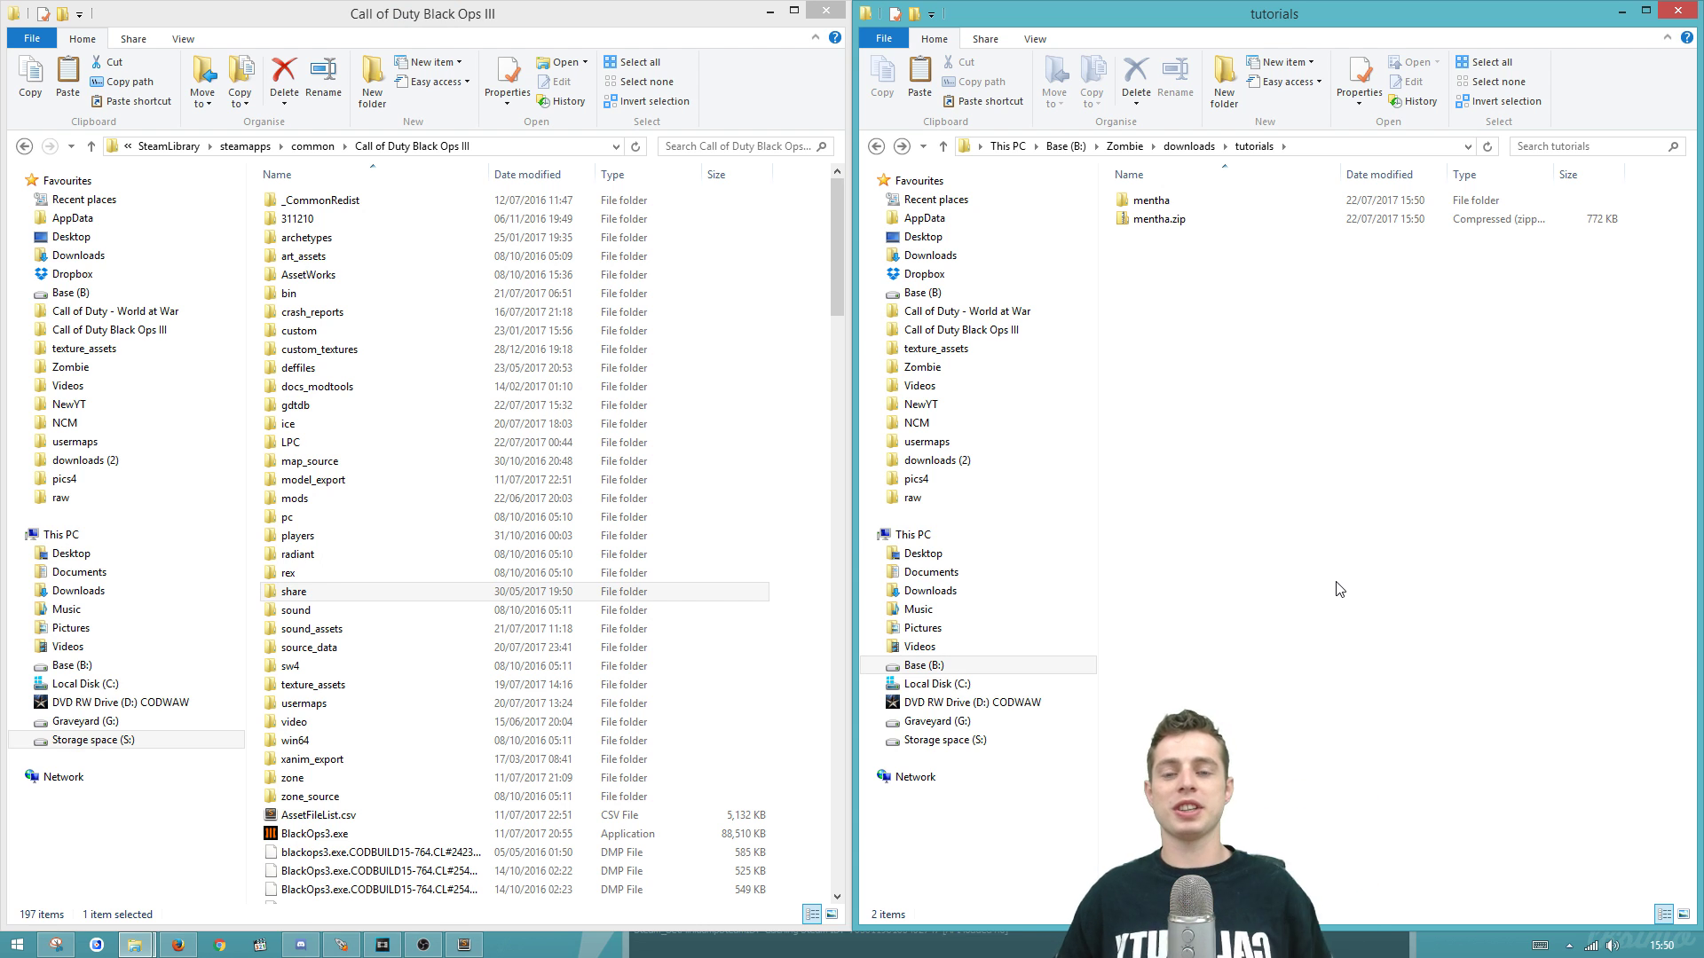
Step: Copy mentha's share folder into the Black Ops III folder, resolving the replace prompt
click(1178, 219)
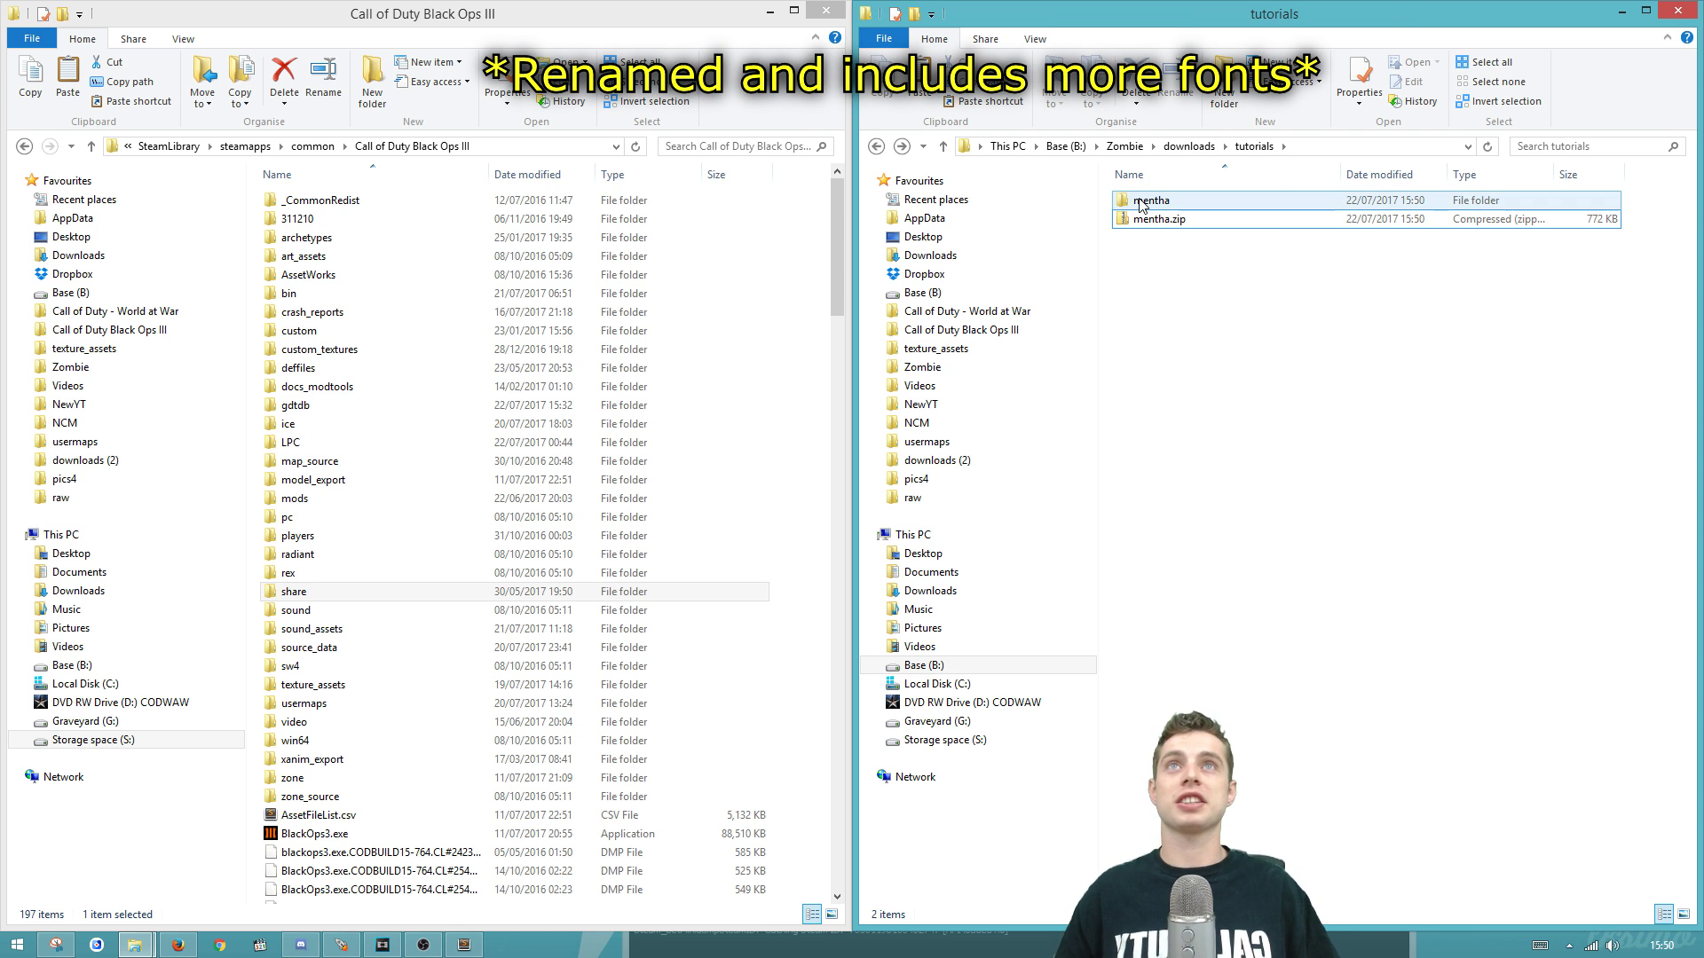
right_click(1158, 221)
click(1149, 201)
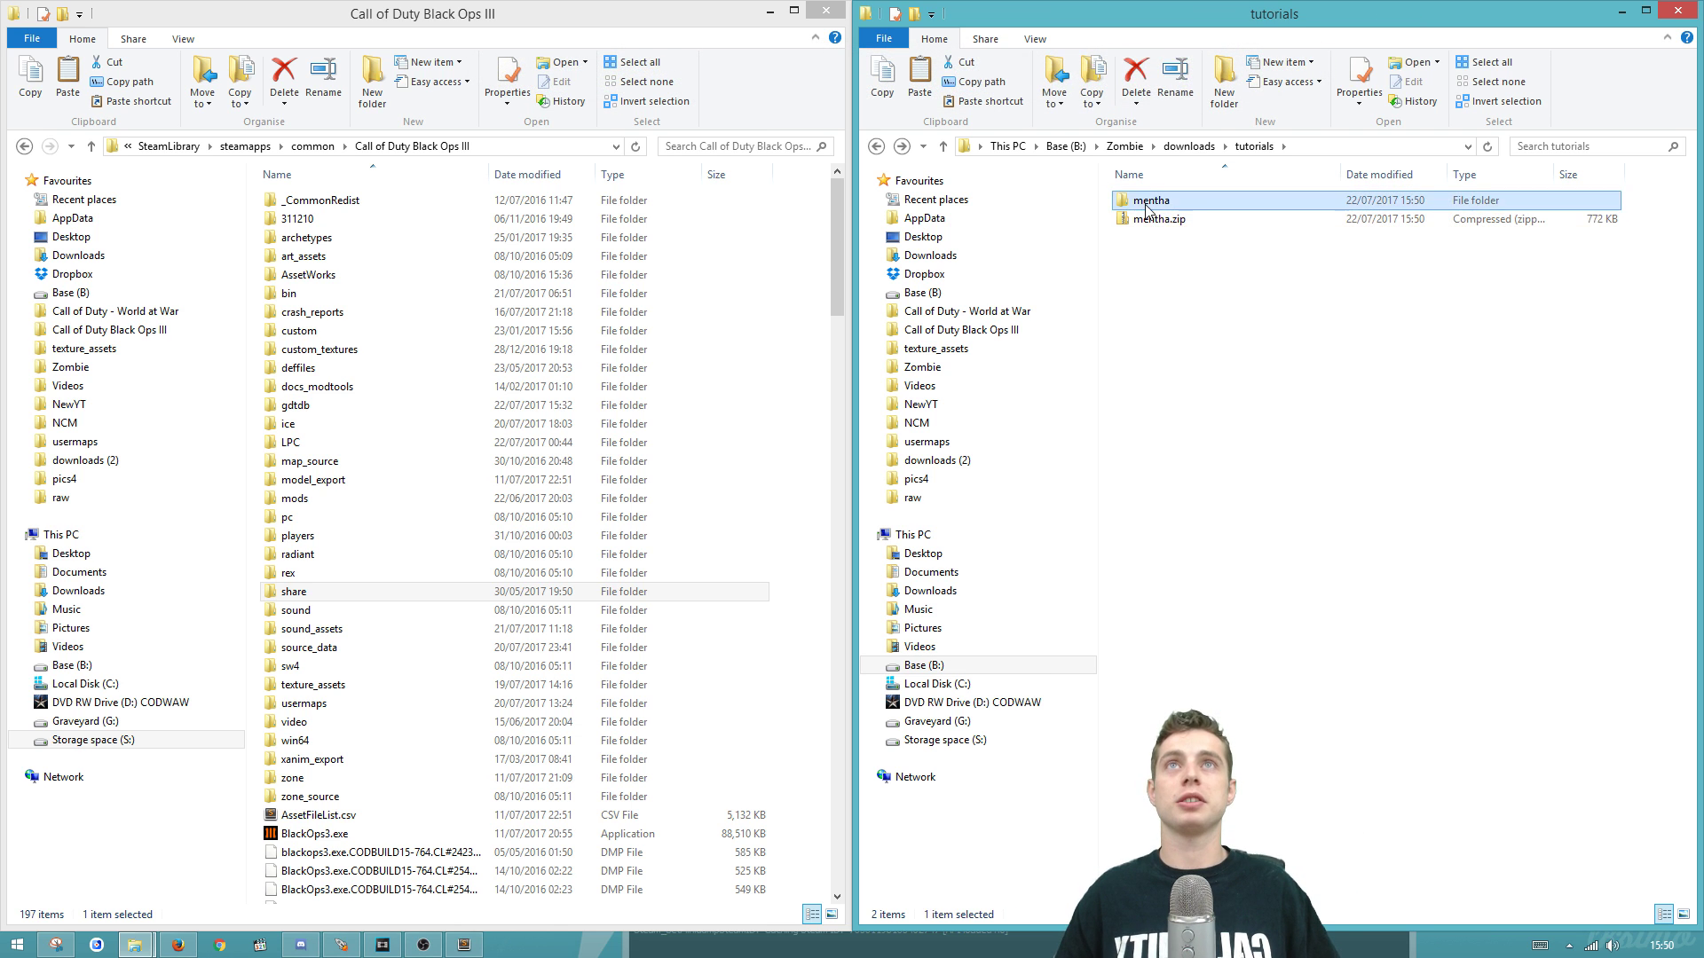
double_click(1150, 201)
click(1147, 202)
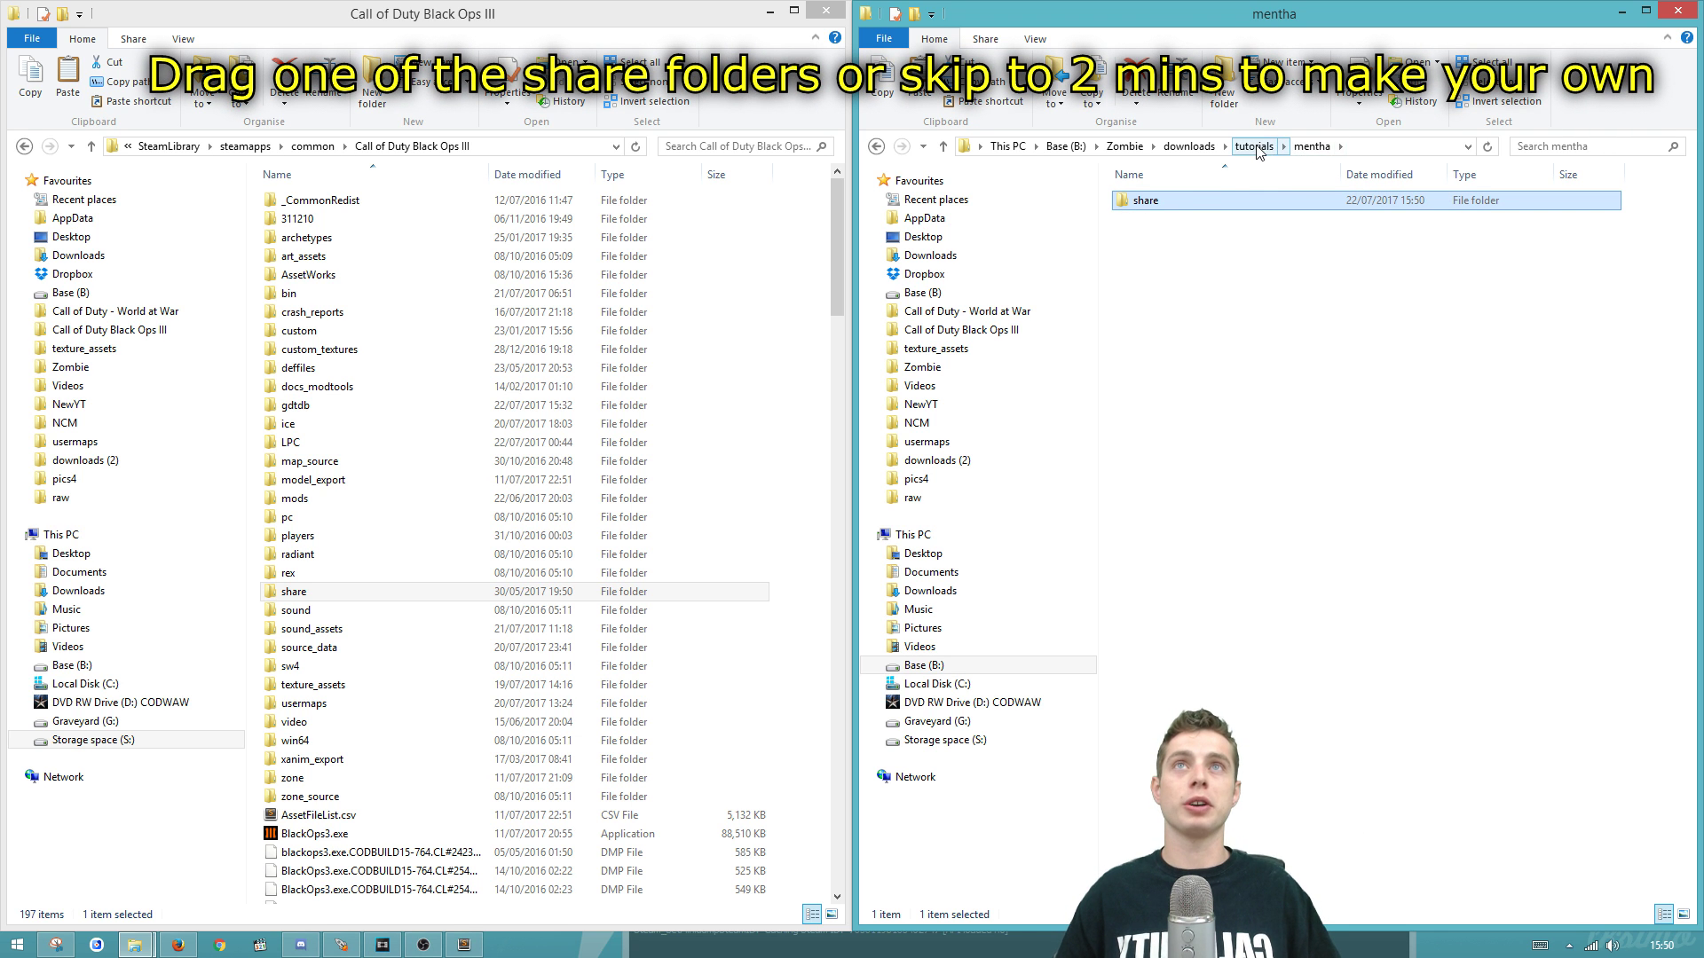
click(1254, 147)
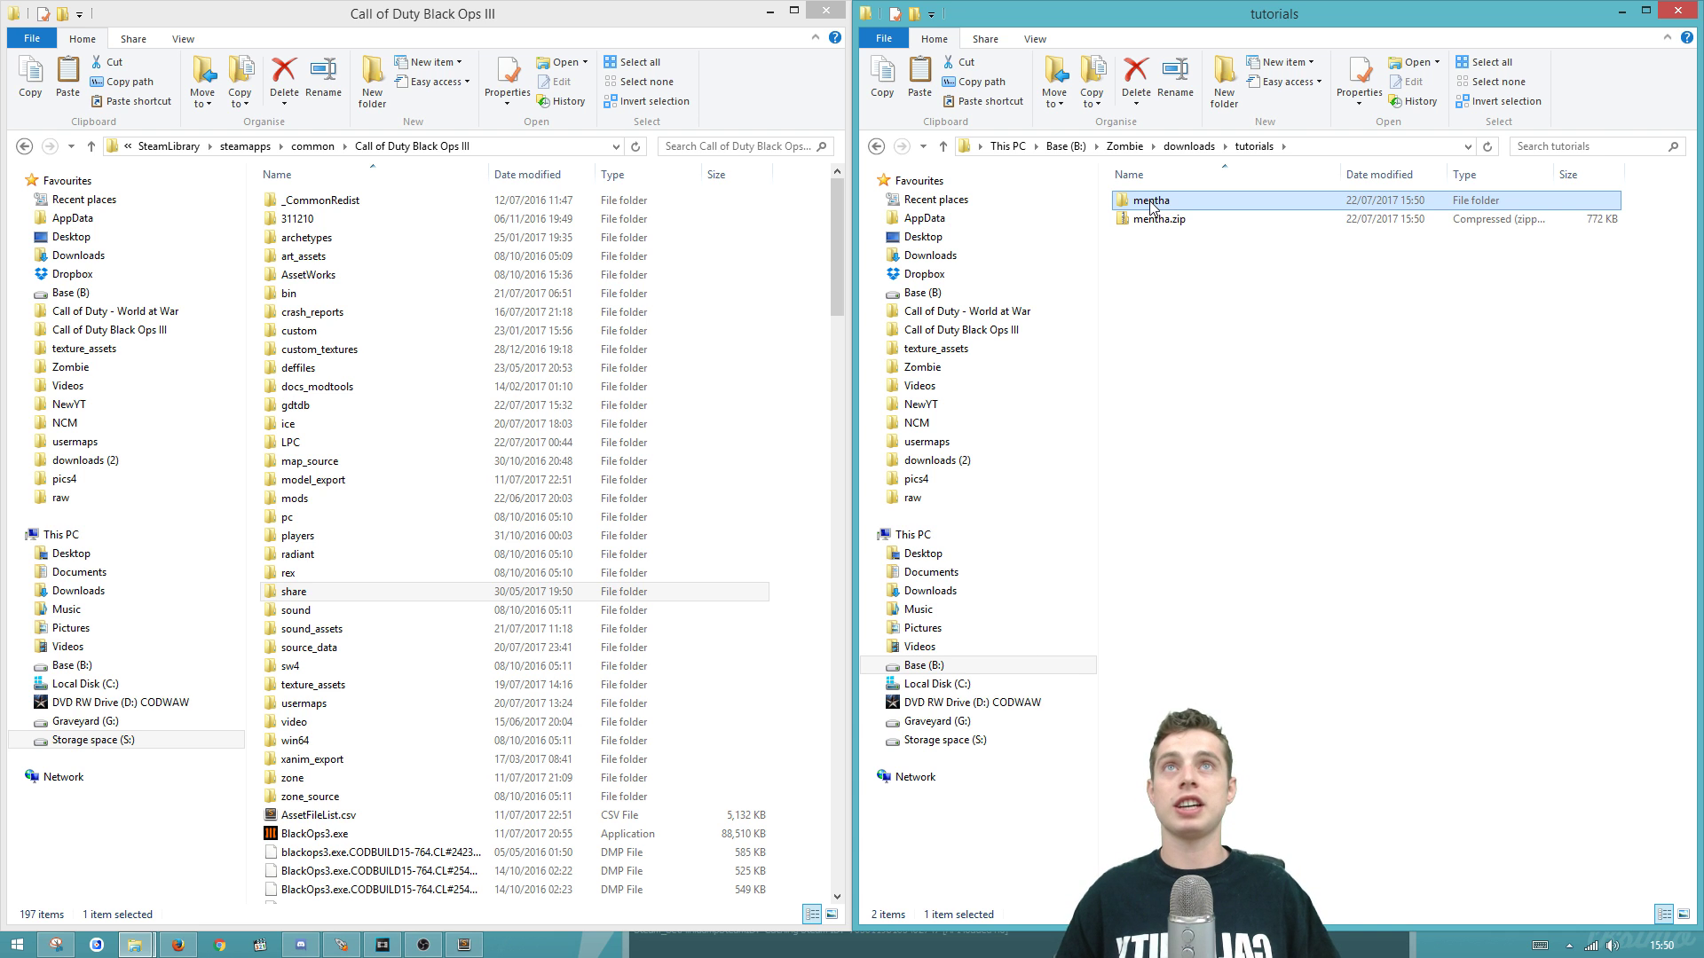
double_click(1152, 204)
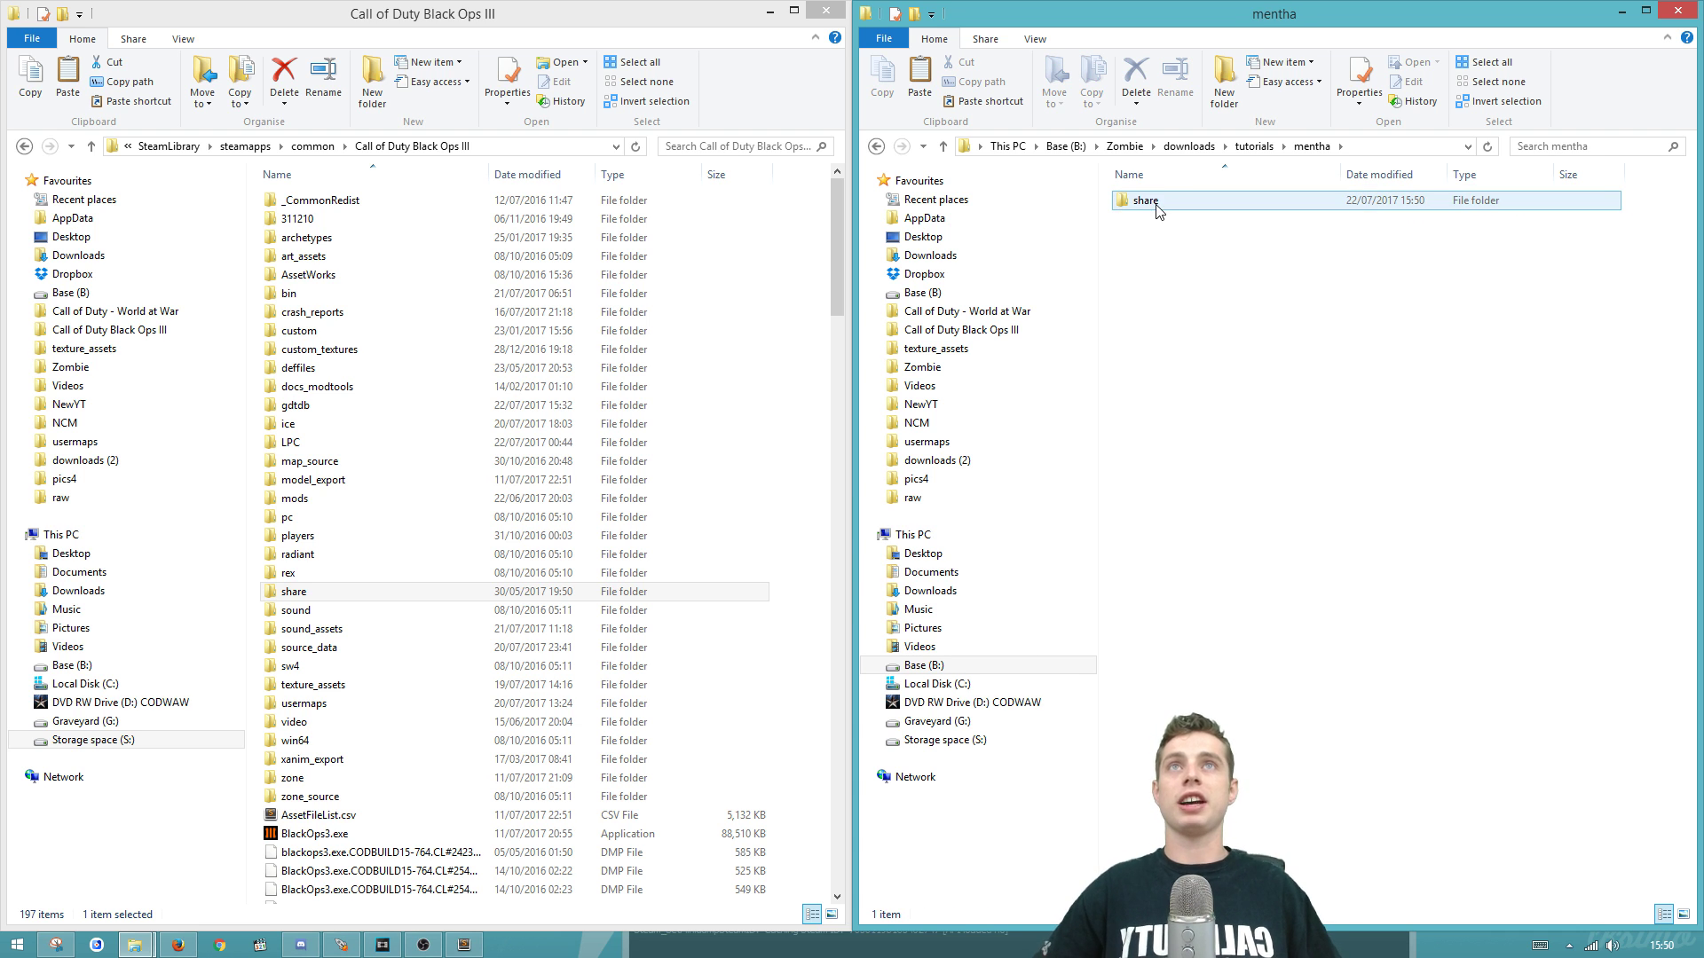
drag(1145, 200, 799, 586)
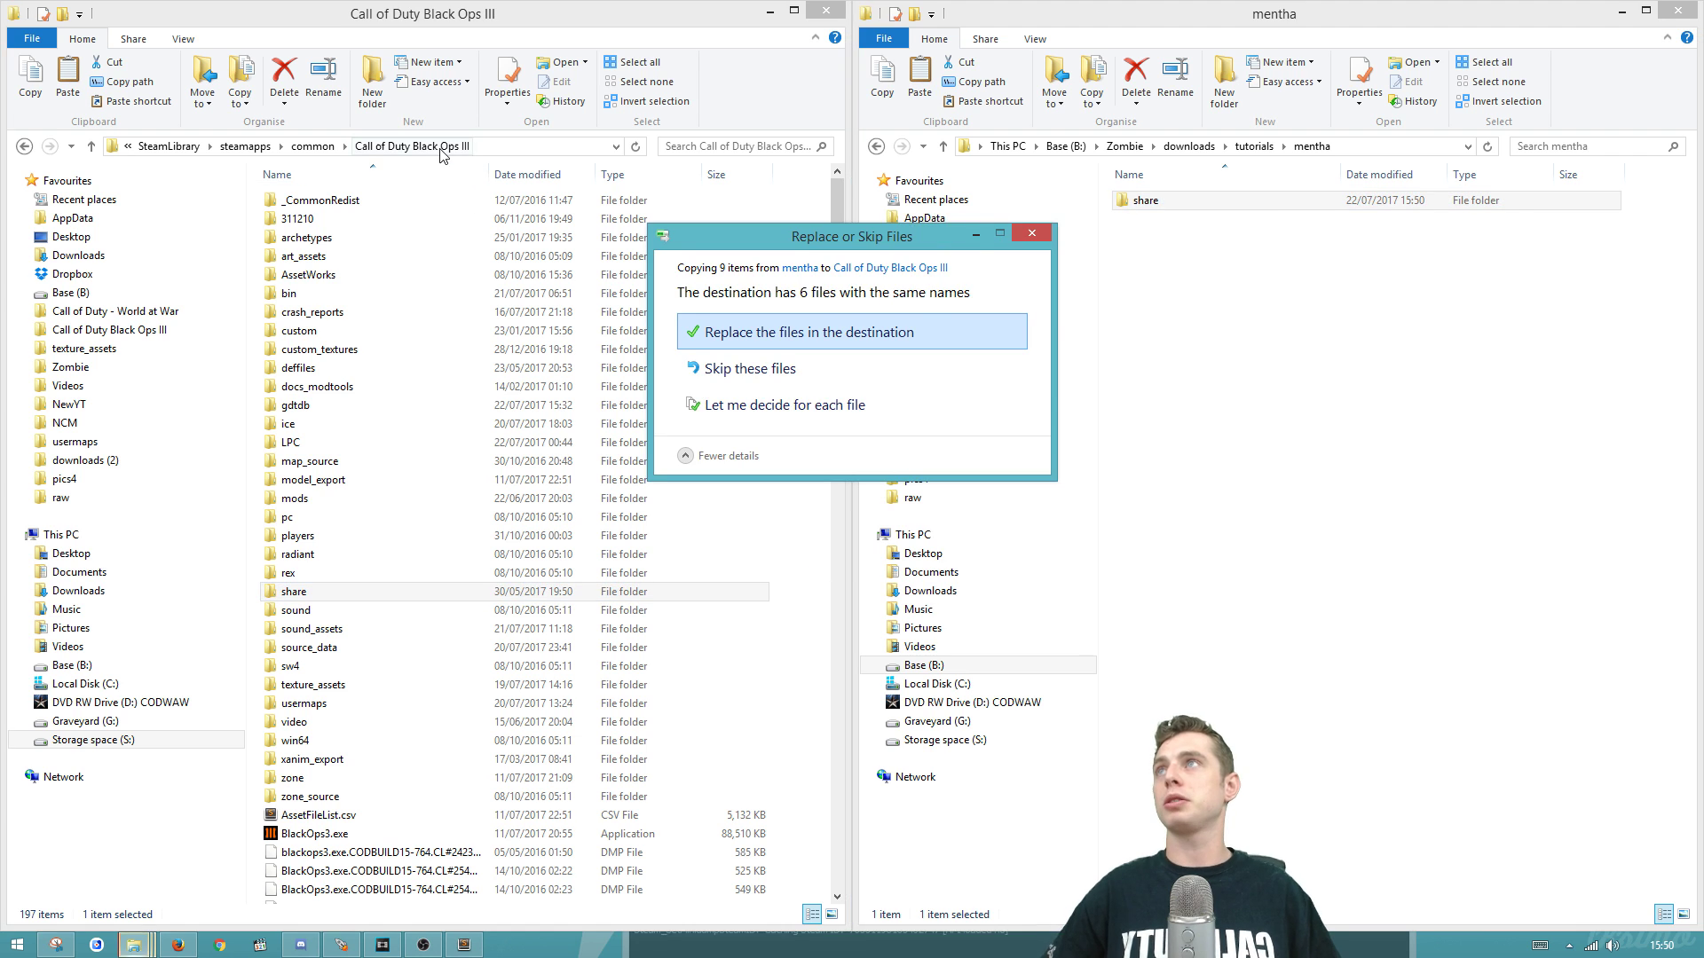
click(1032, 234)
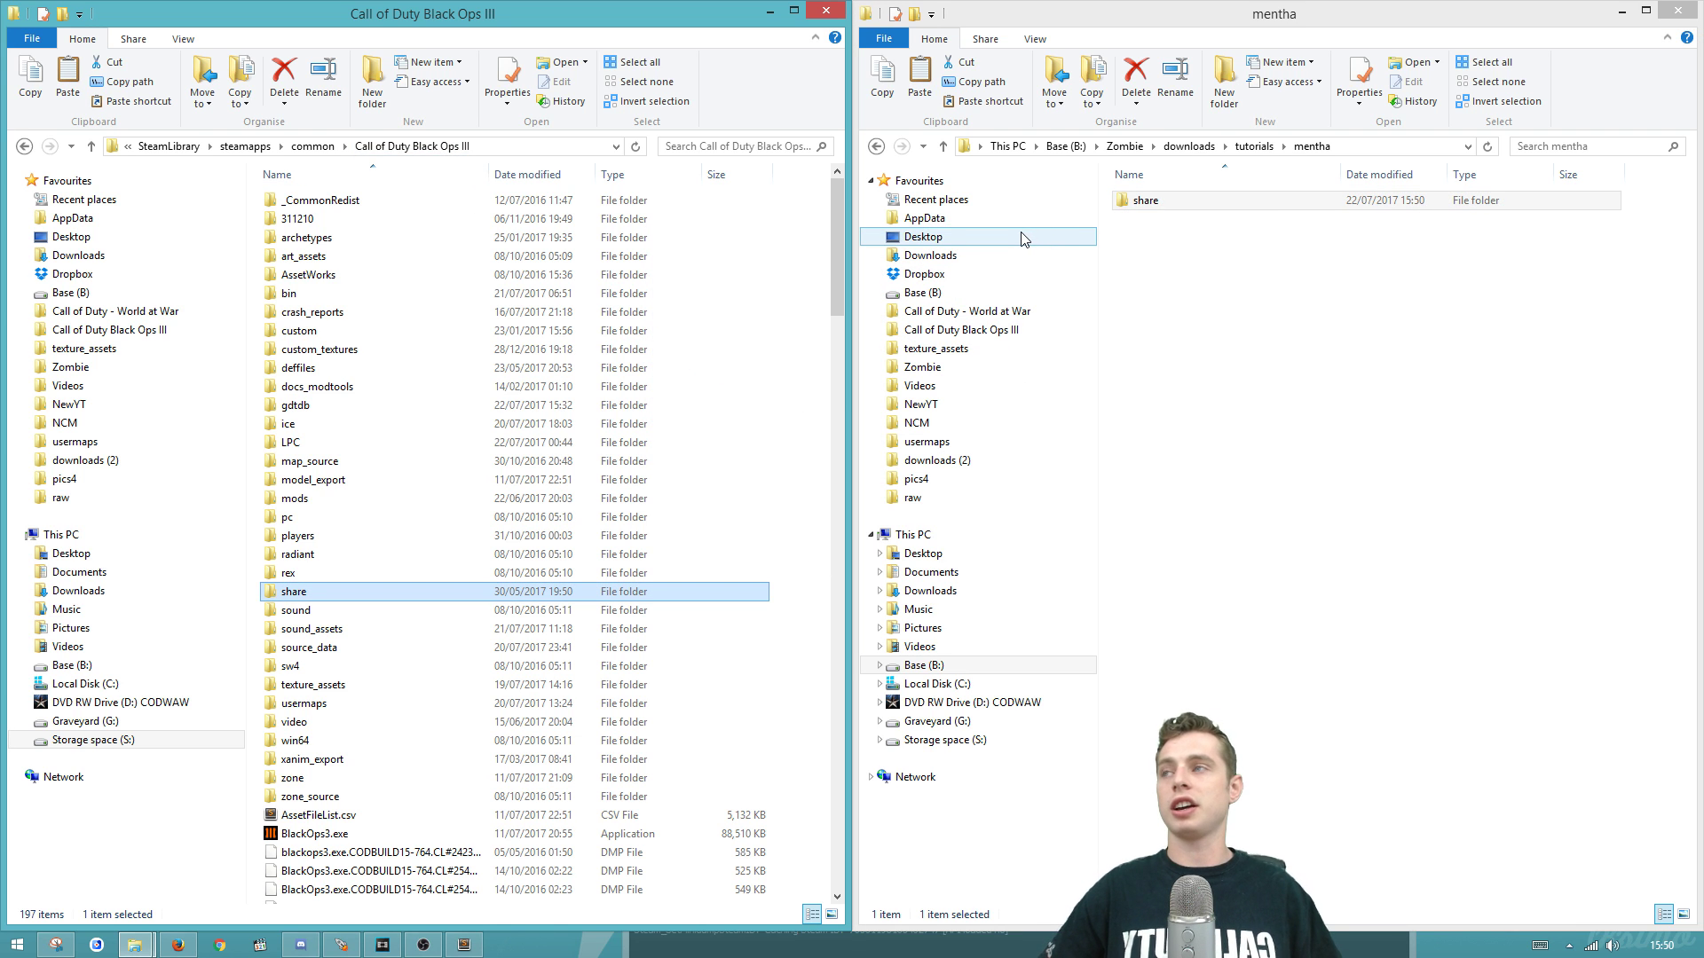
Step: Open share\raw\fonts in the game folder and select all six font files
double_click(310, 598)
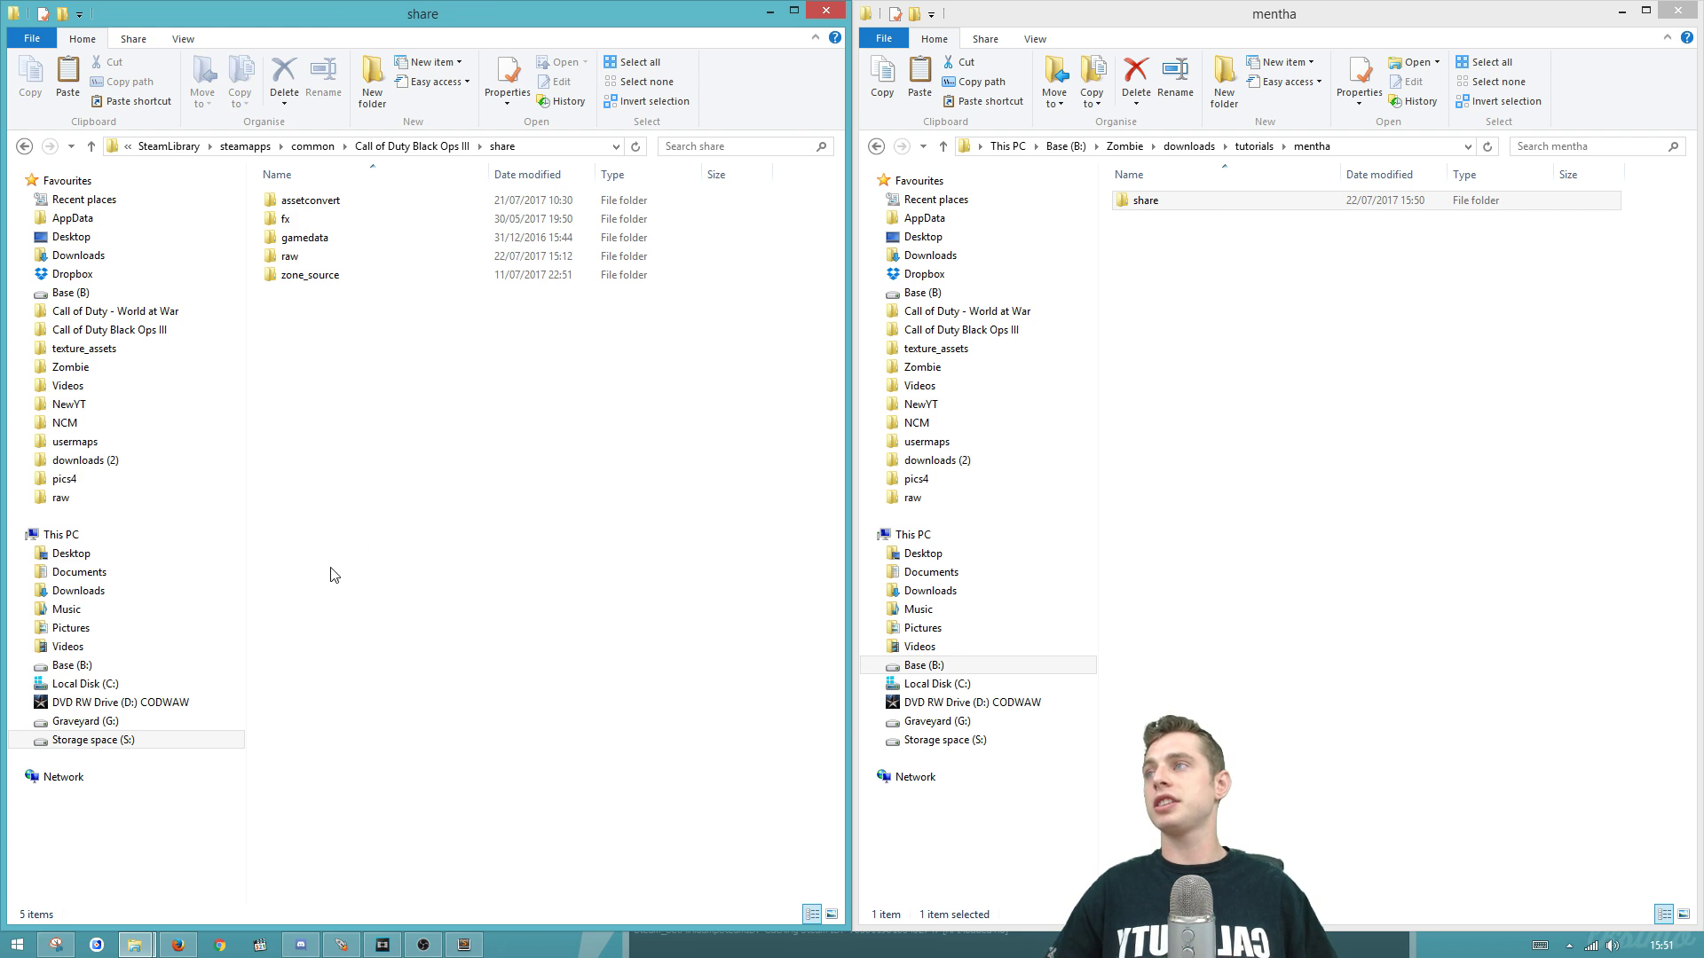
double_click(330, 257)
double_click(293, 331)
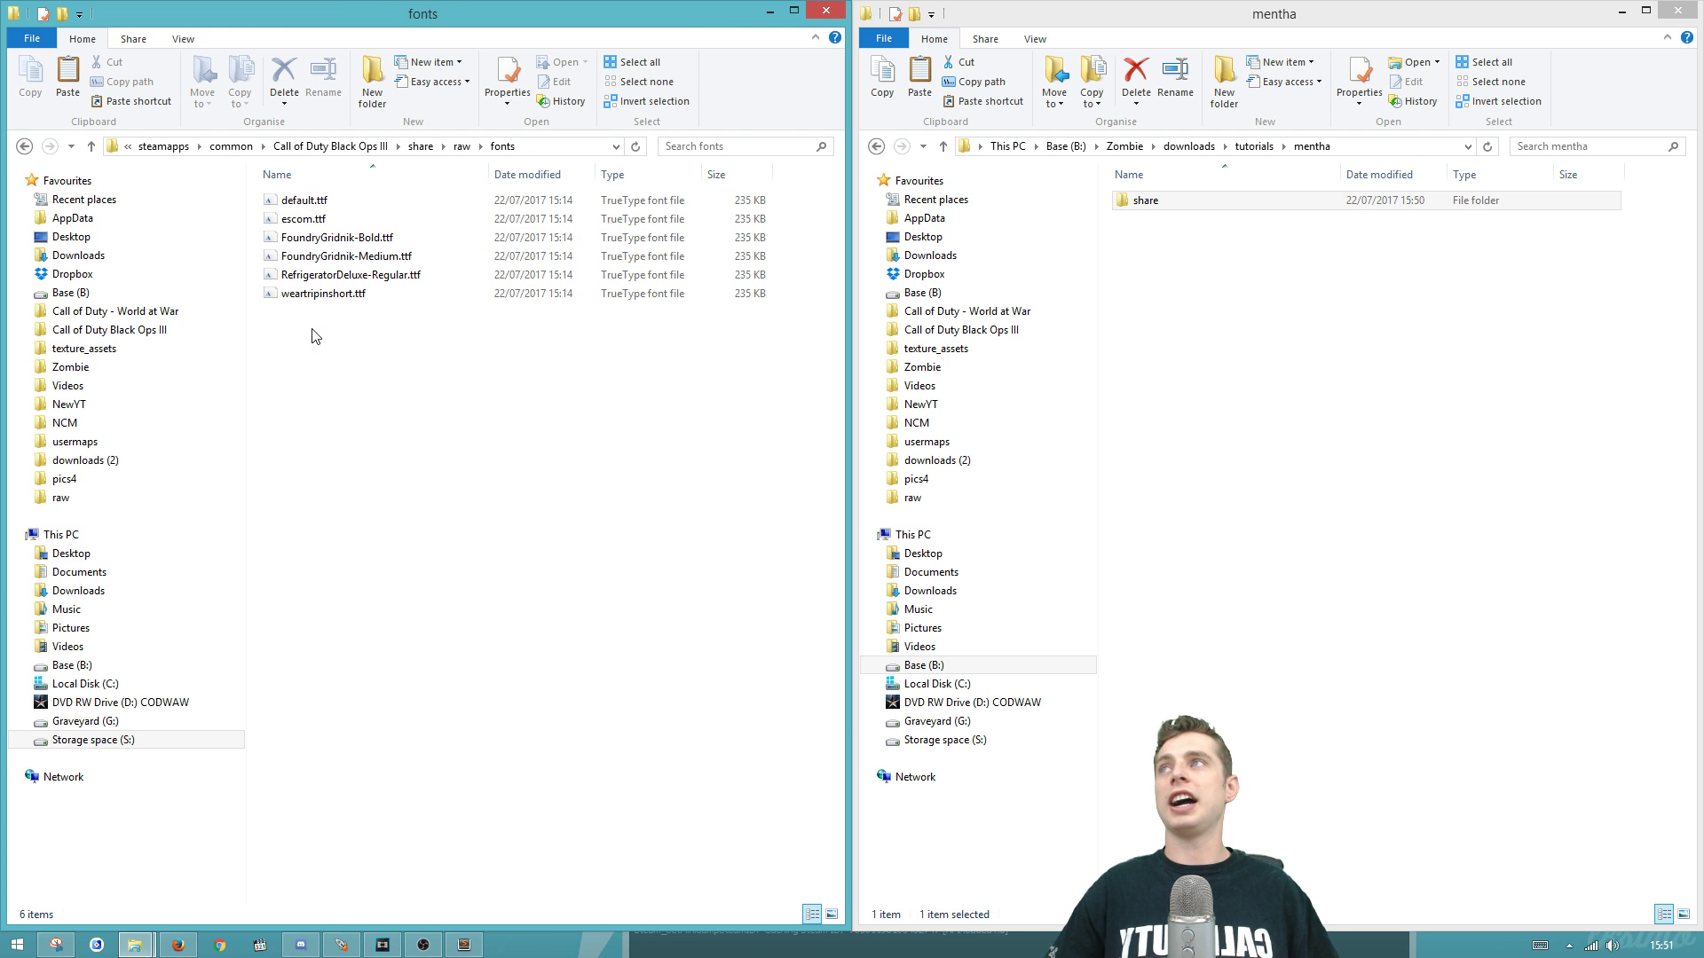
drag(399, 343, 290, 197)
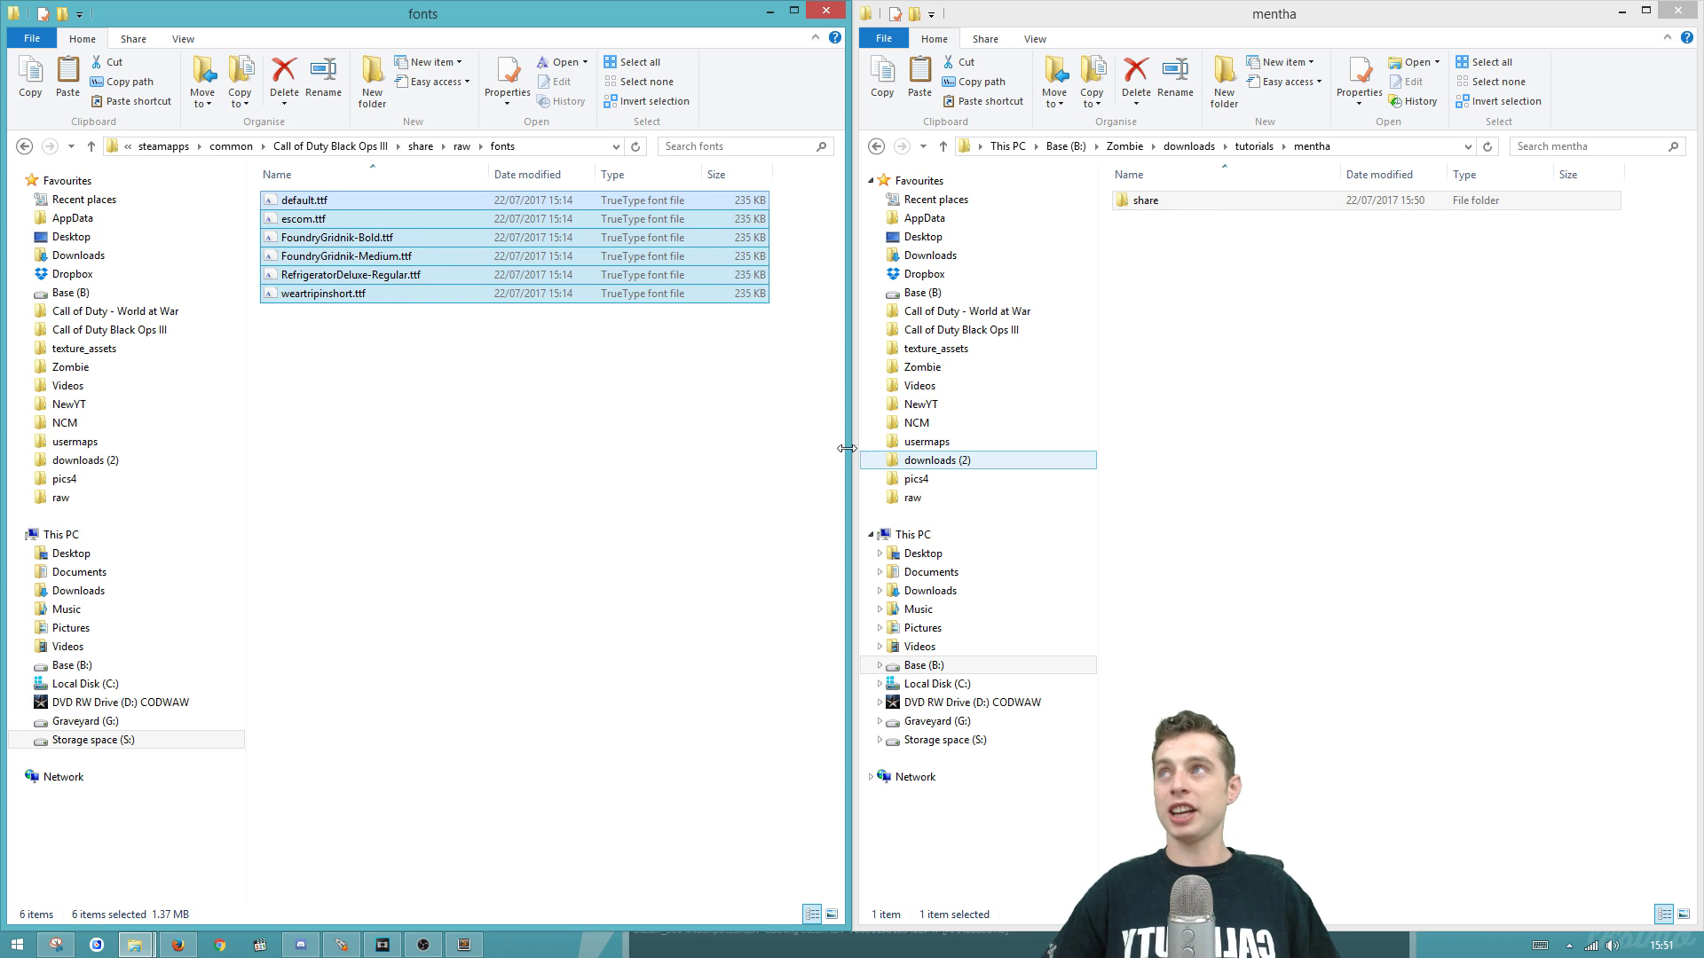
click(539, 451)
drag(440, 334, 261, 193)
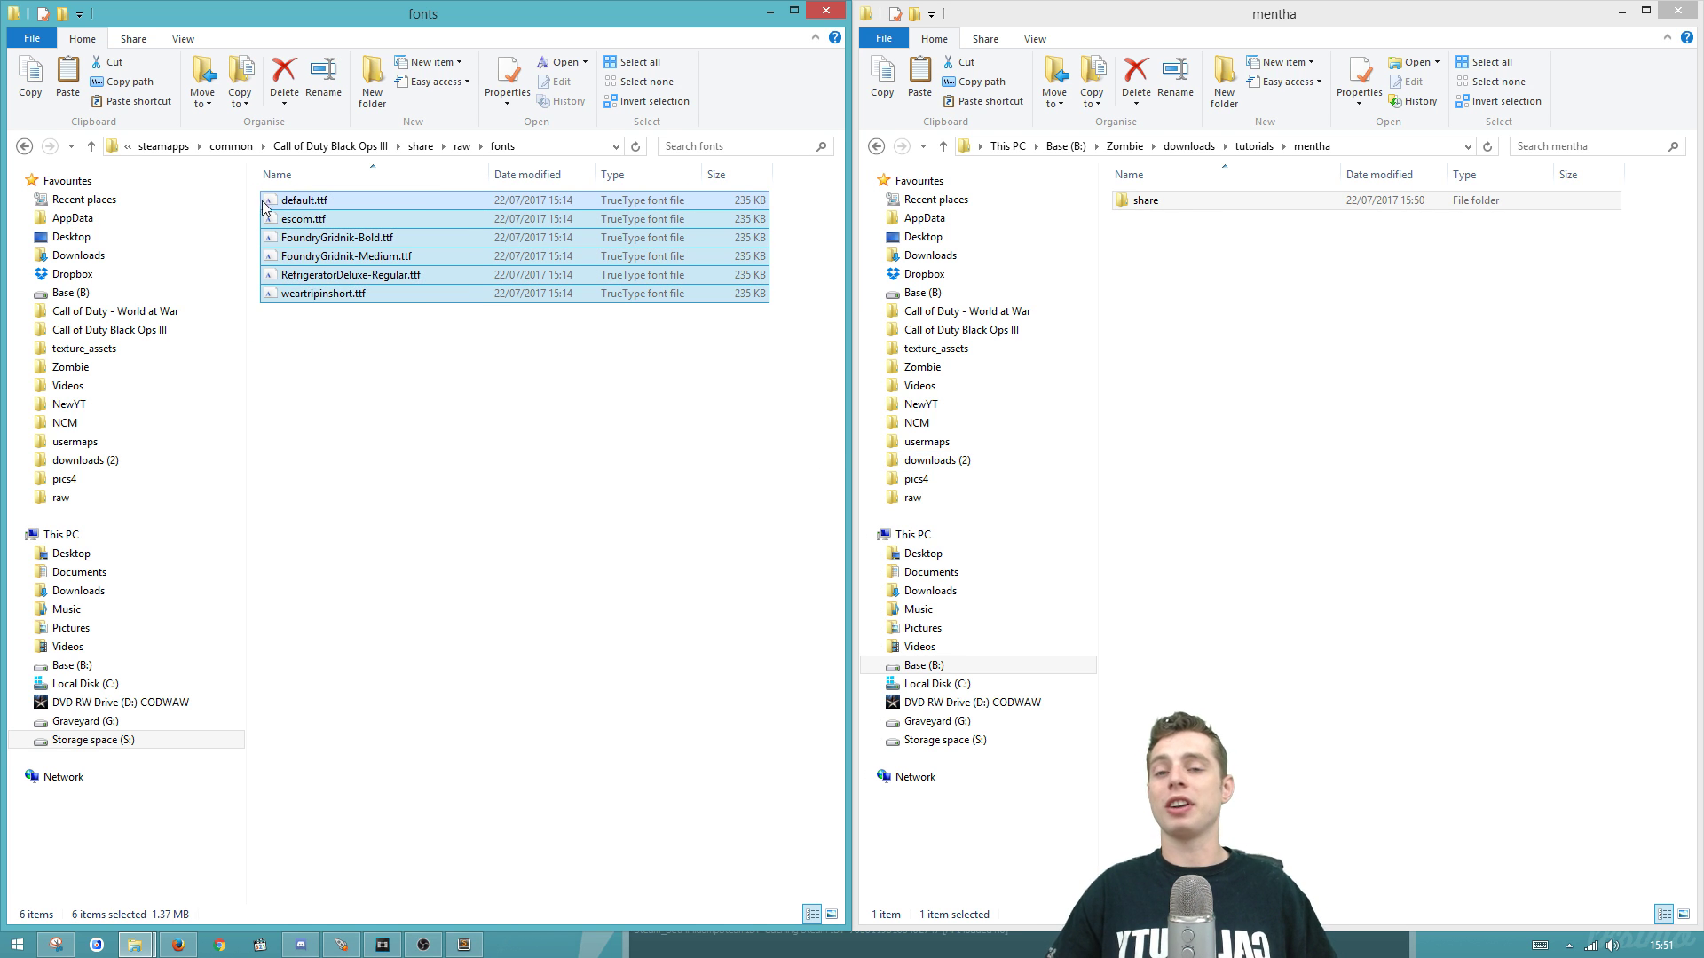
Step: Download the Spirit Ginger font from dafont.com's New fonts list as spirit_ginger.zip
click(181, 945)
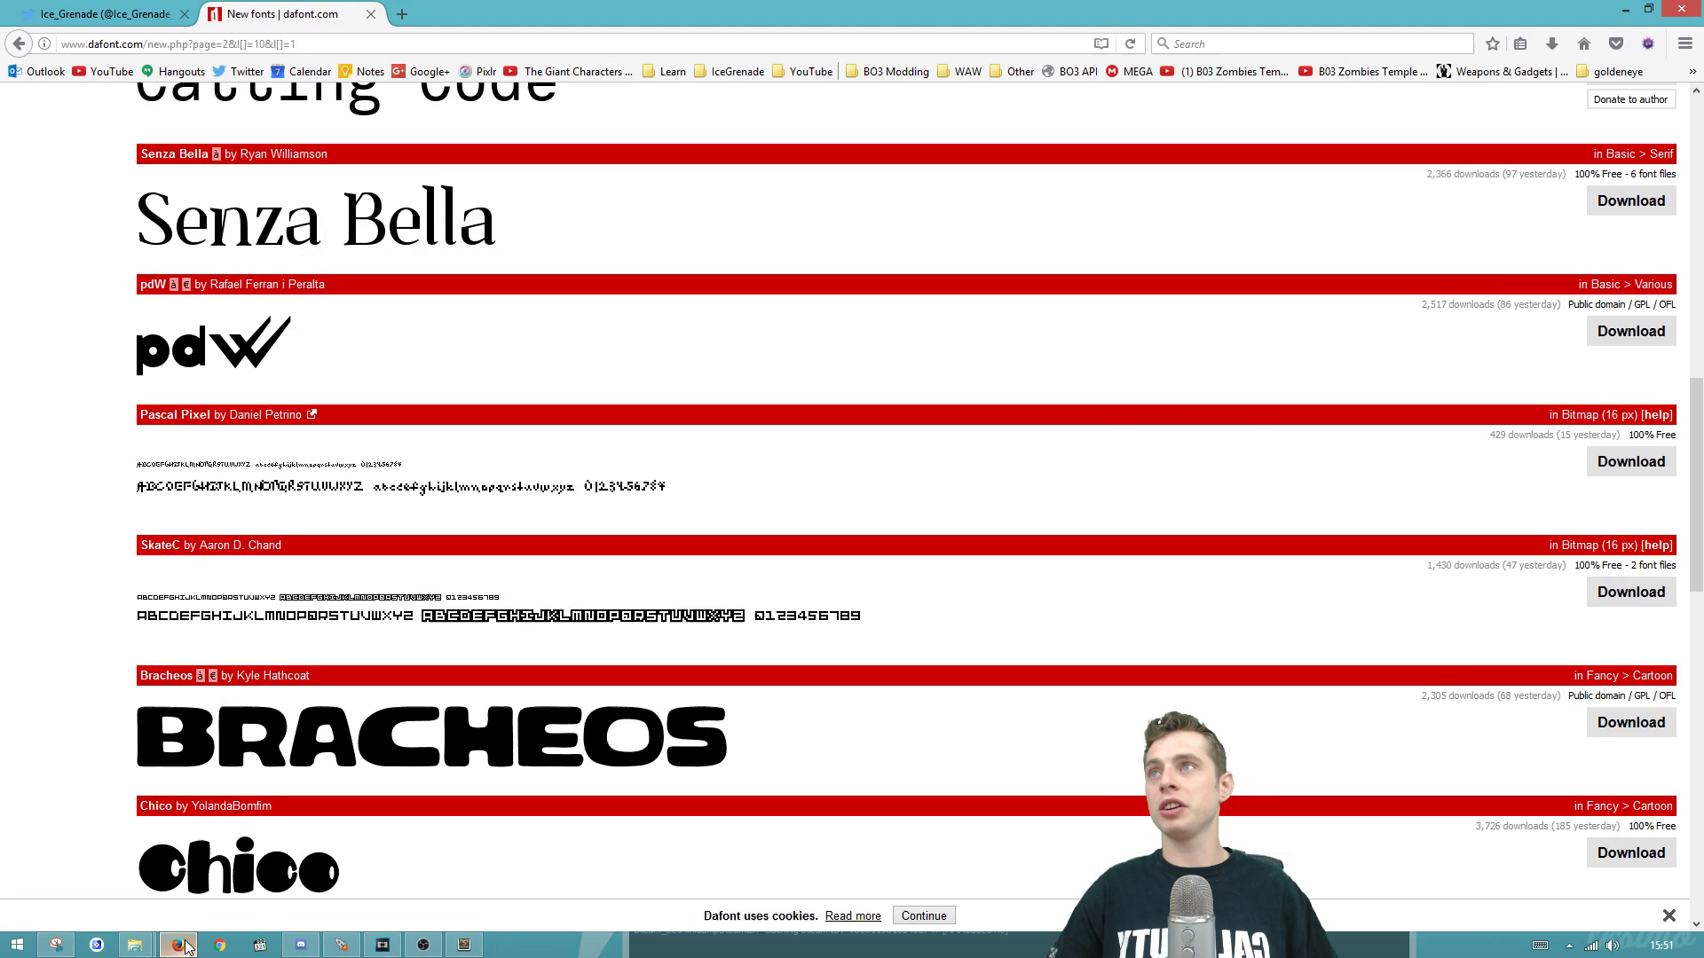
scroll(720, 707, up, 2)
scroll(719, 708, up, 3)
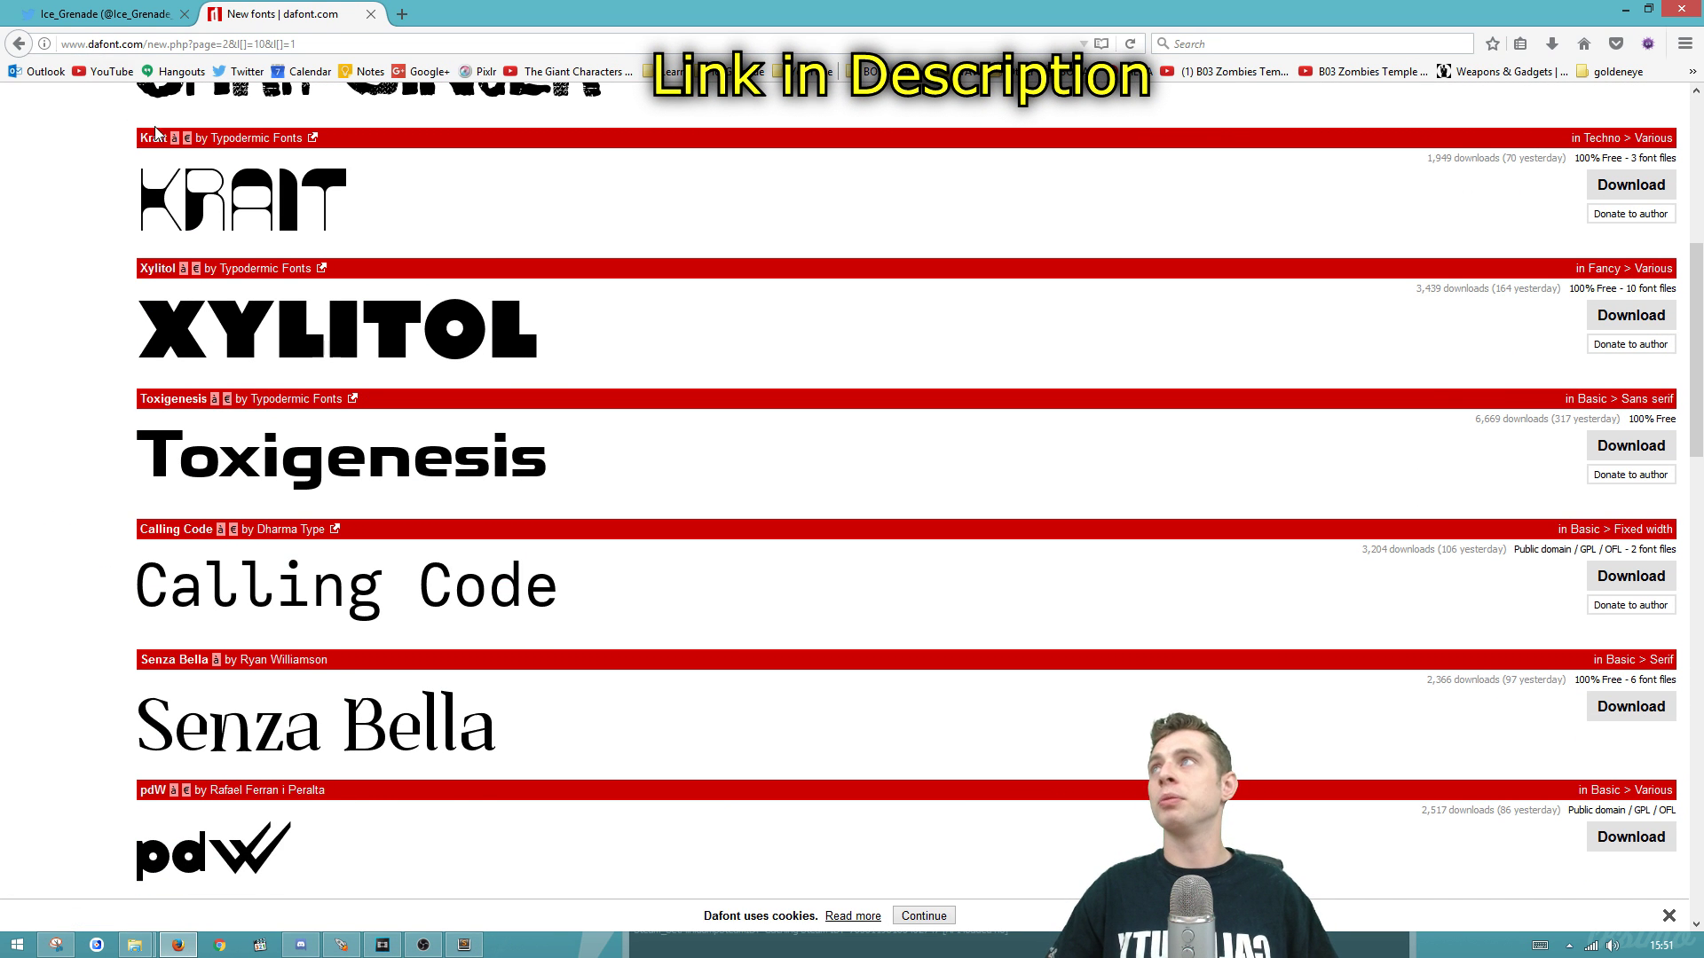
scroll(667, 400, up, 5)
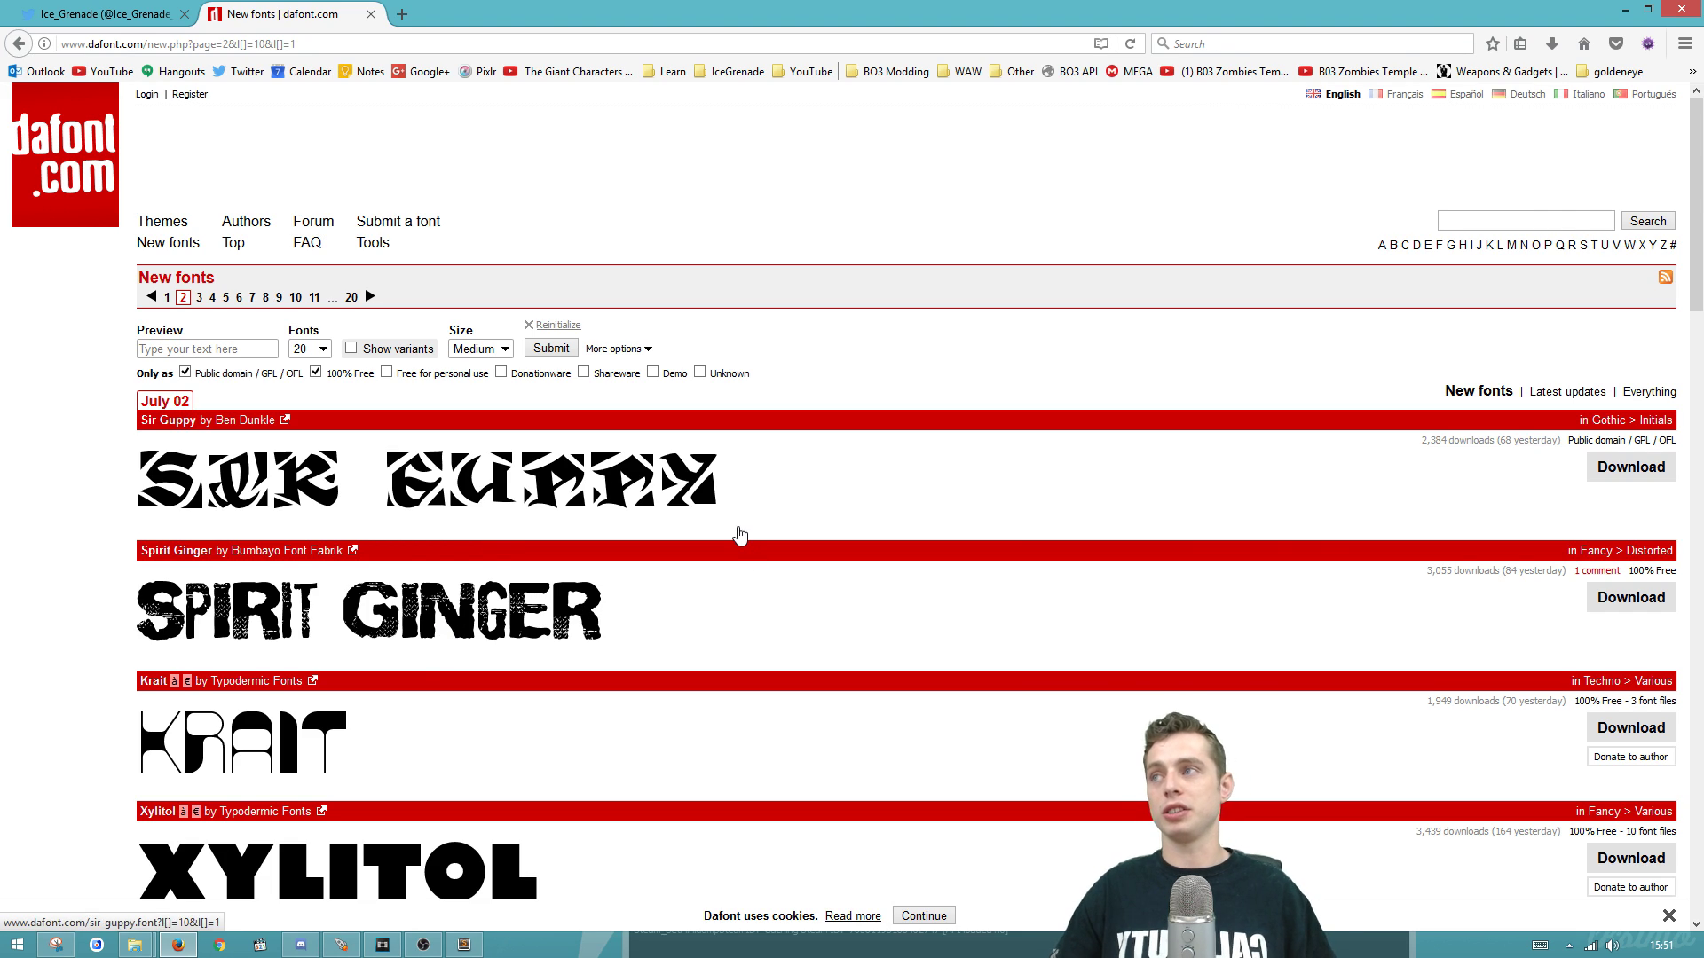
scroll(727, 494, down, 5)
scroll(400, 399, down, 8)
scroll(400, 399, down, 5)
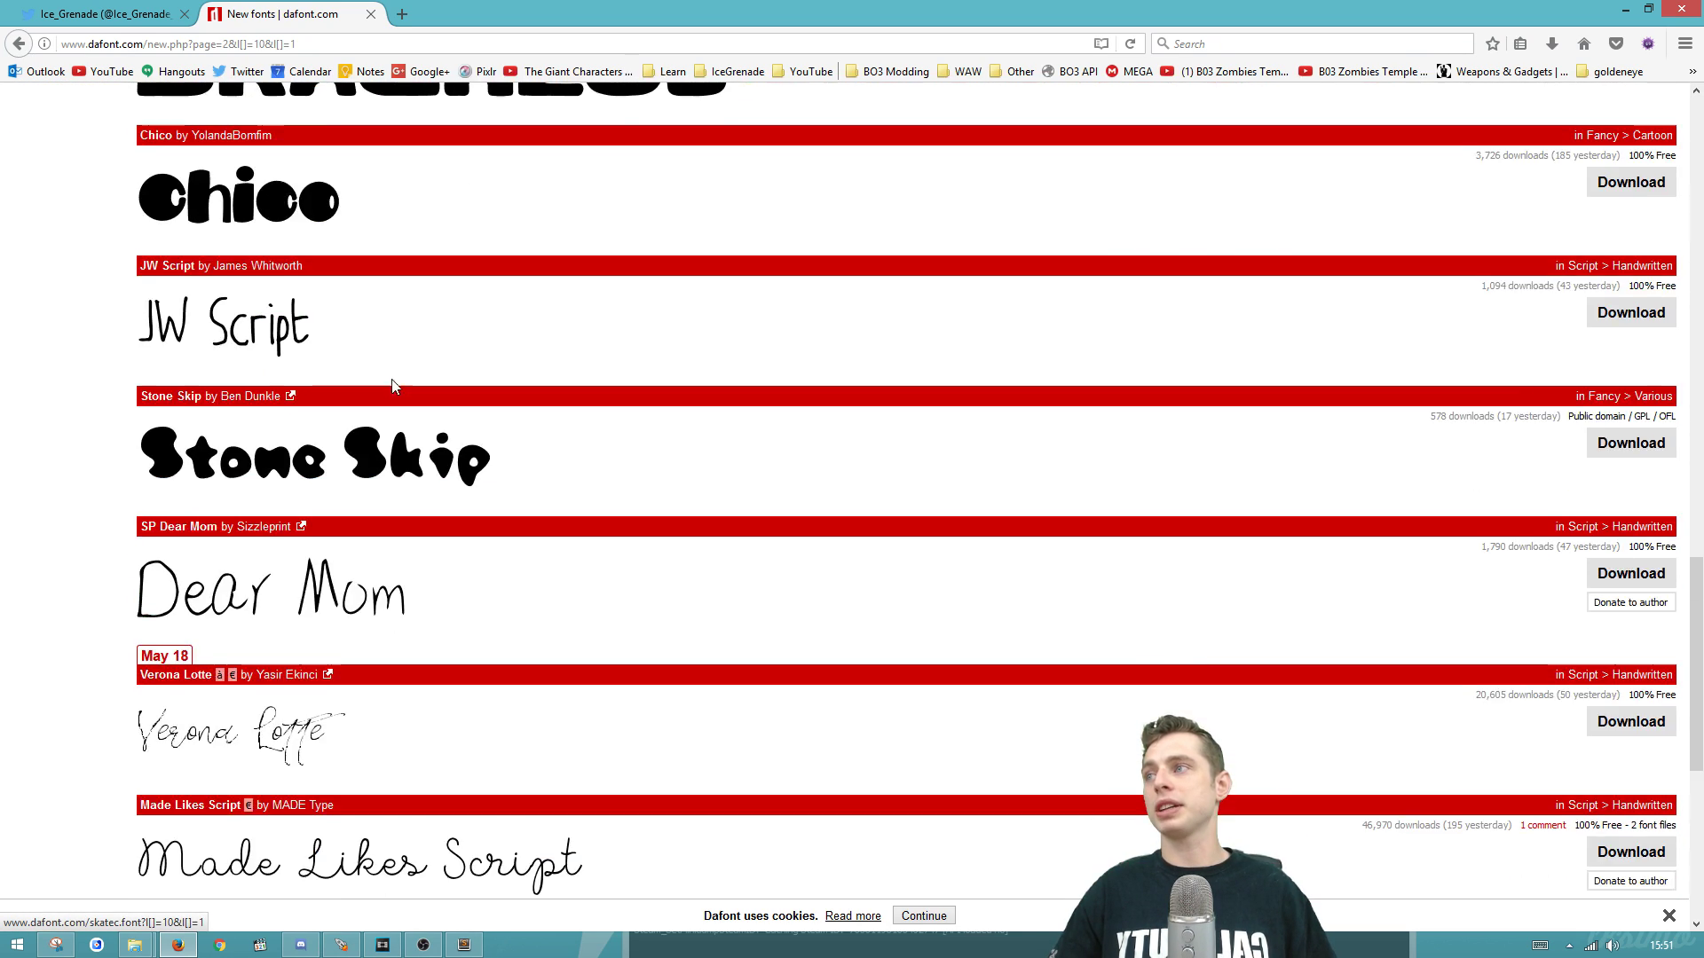
scroll(394, 389, down, 5)
scroll(394, 389, down, 1)
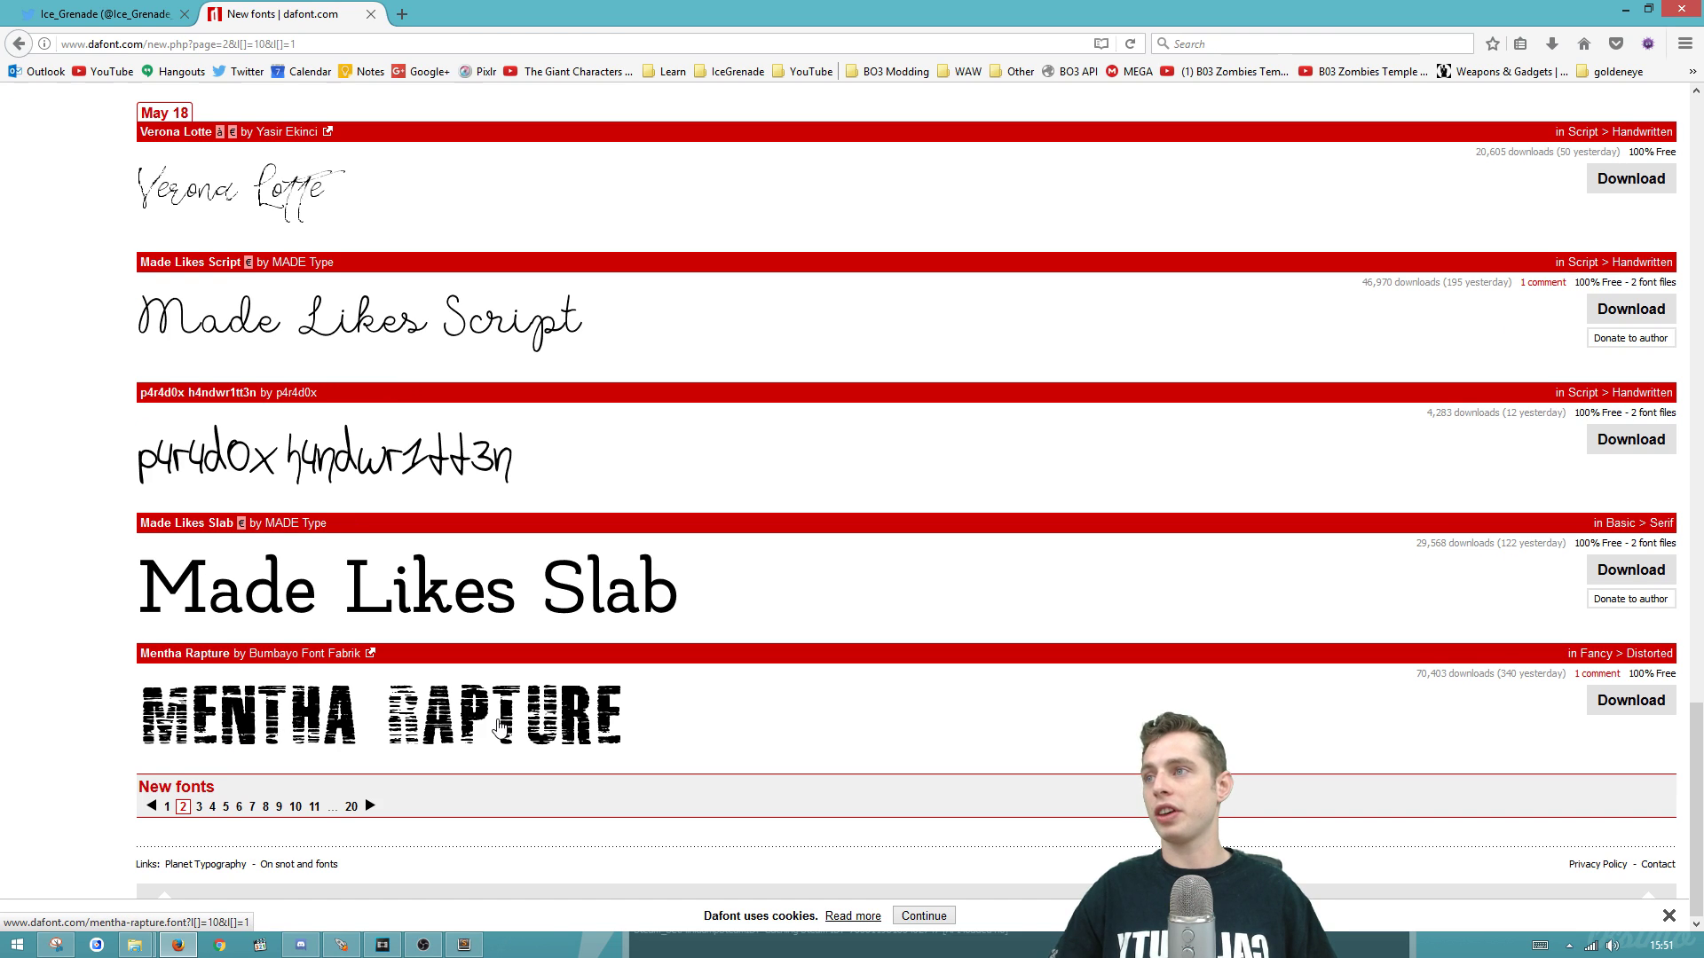
scroll(488, 733, up, 6)
scroll(489, 734, up, 8)
scroll(493, 731, up, 4)
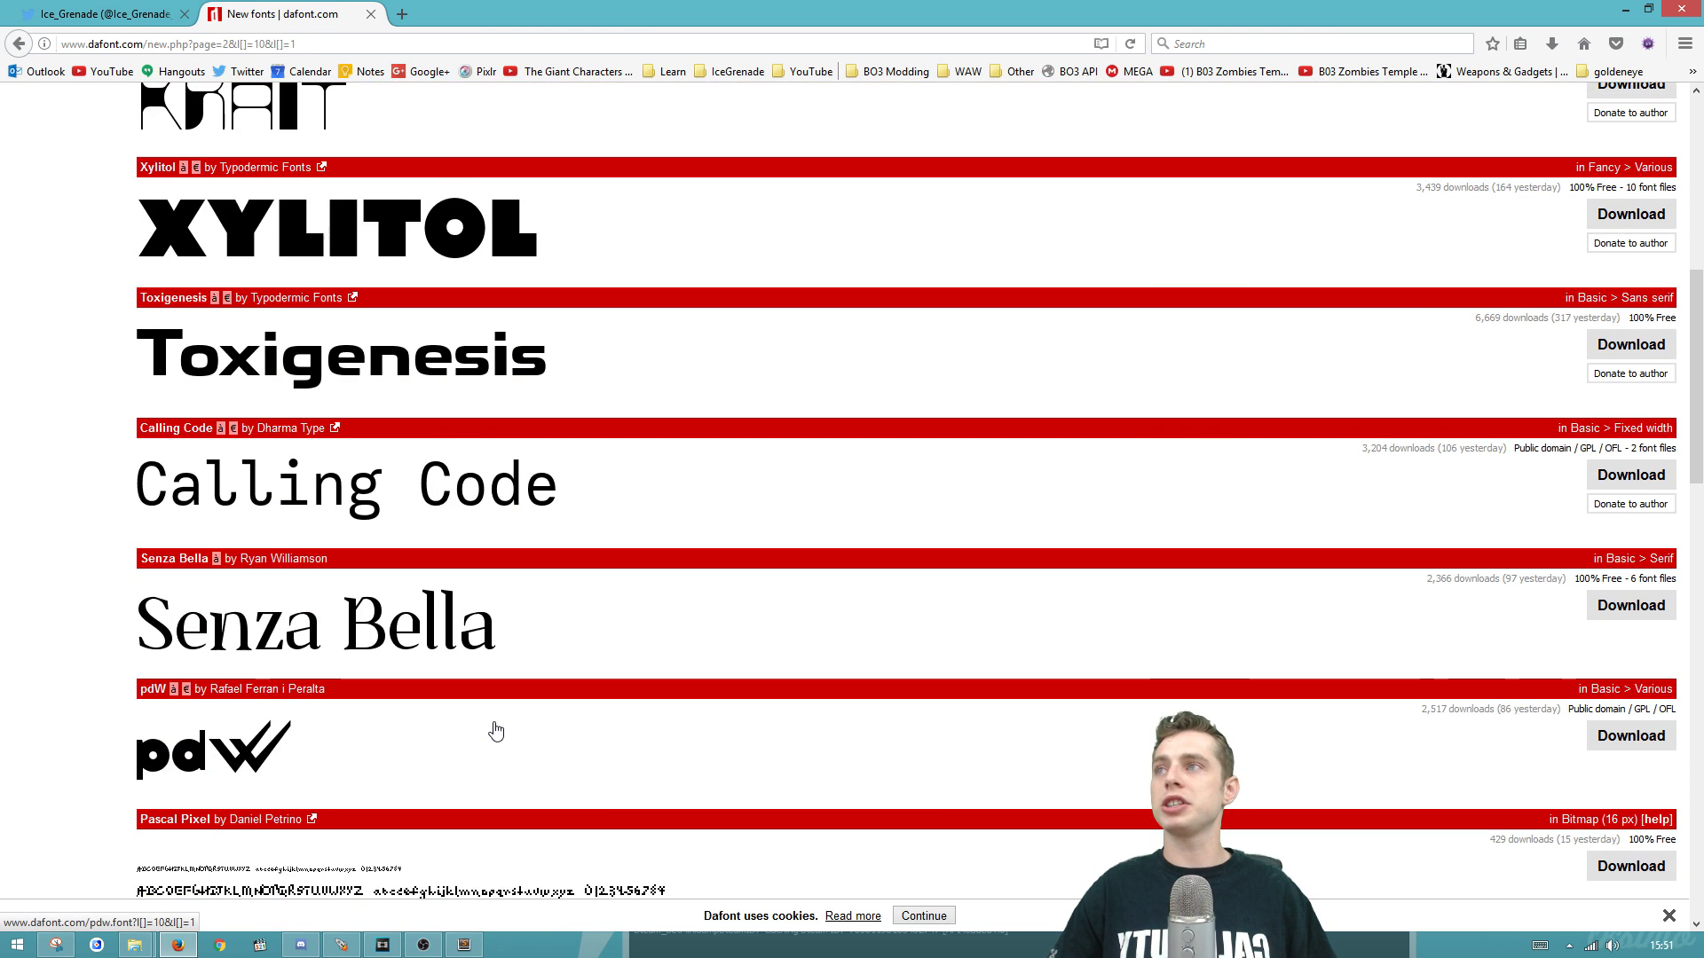
scroll(495, 729, up, 4)
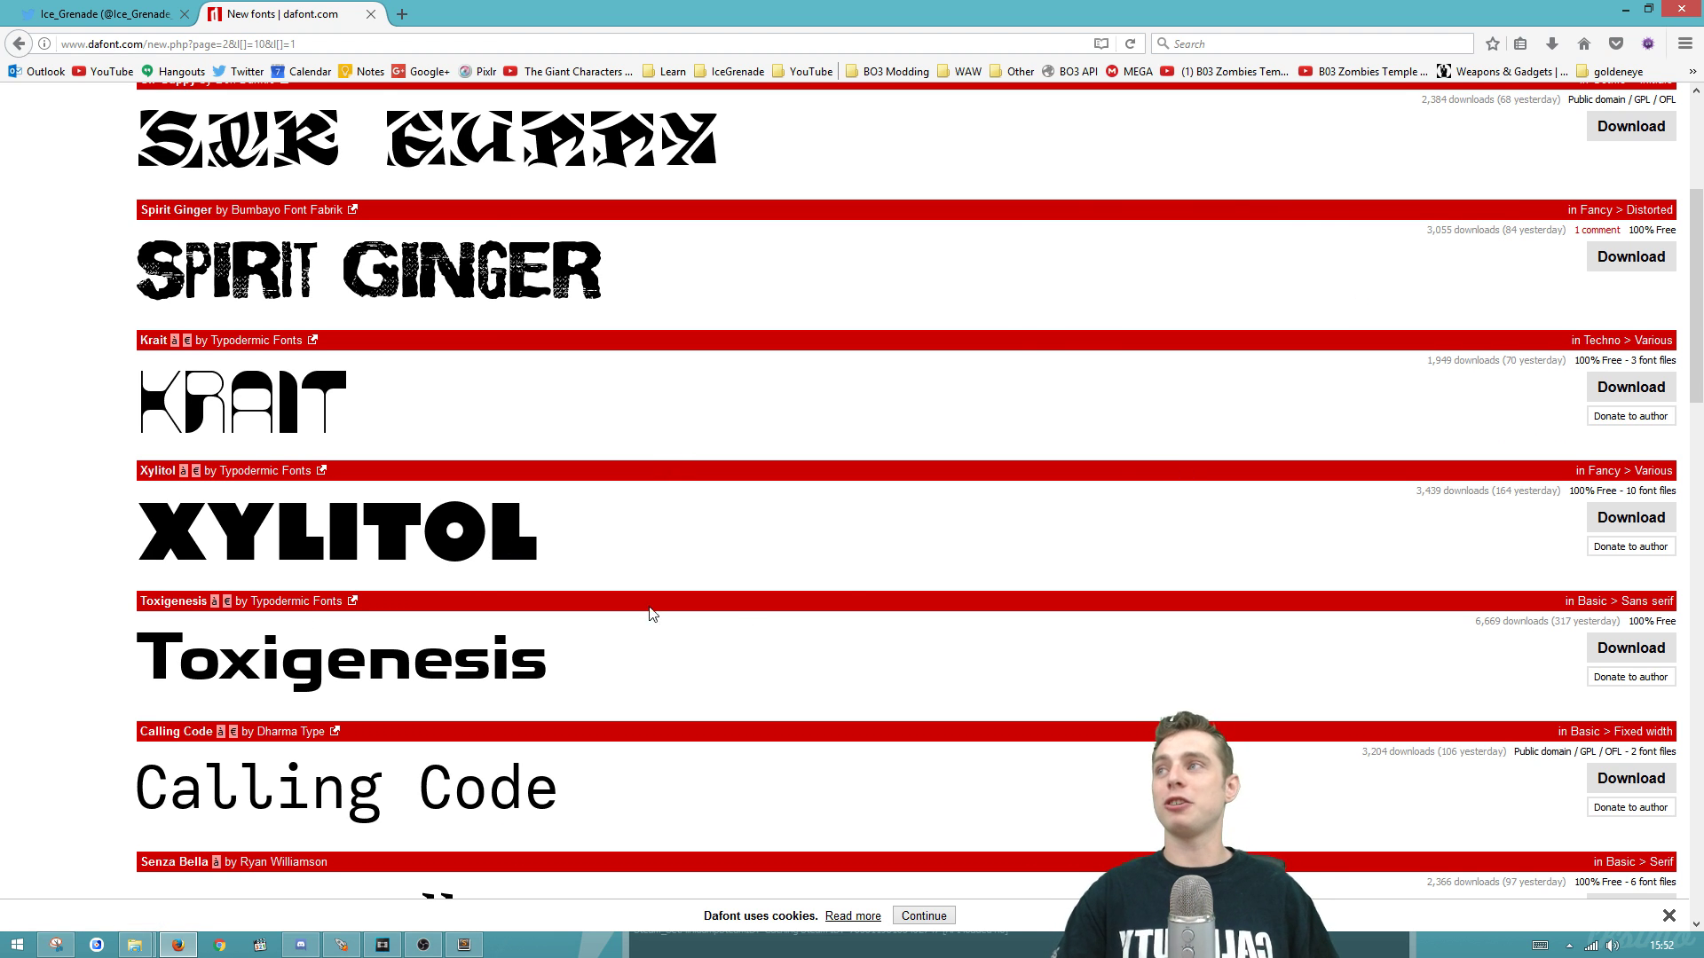
scroll(650, 612, up, 5)
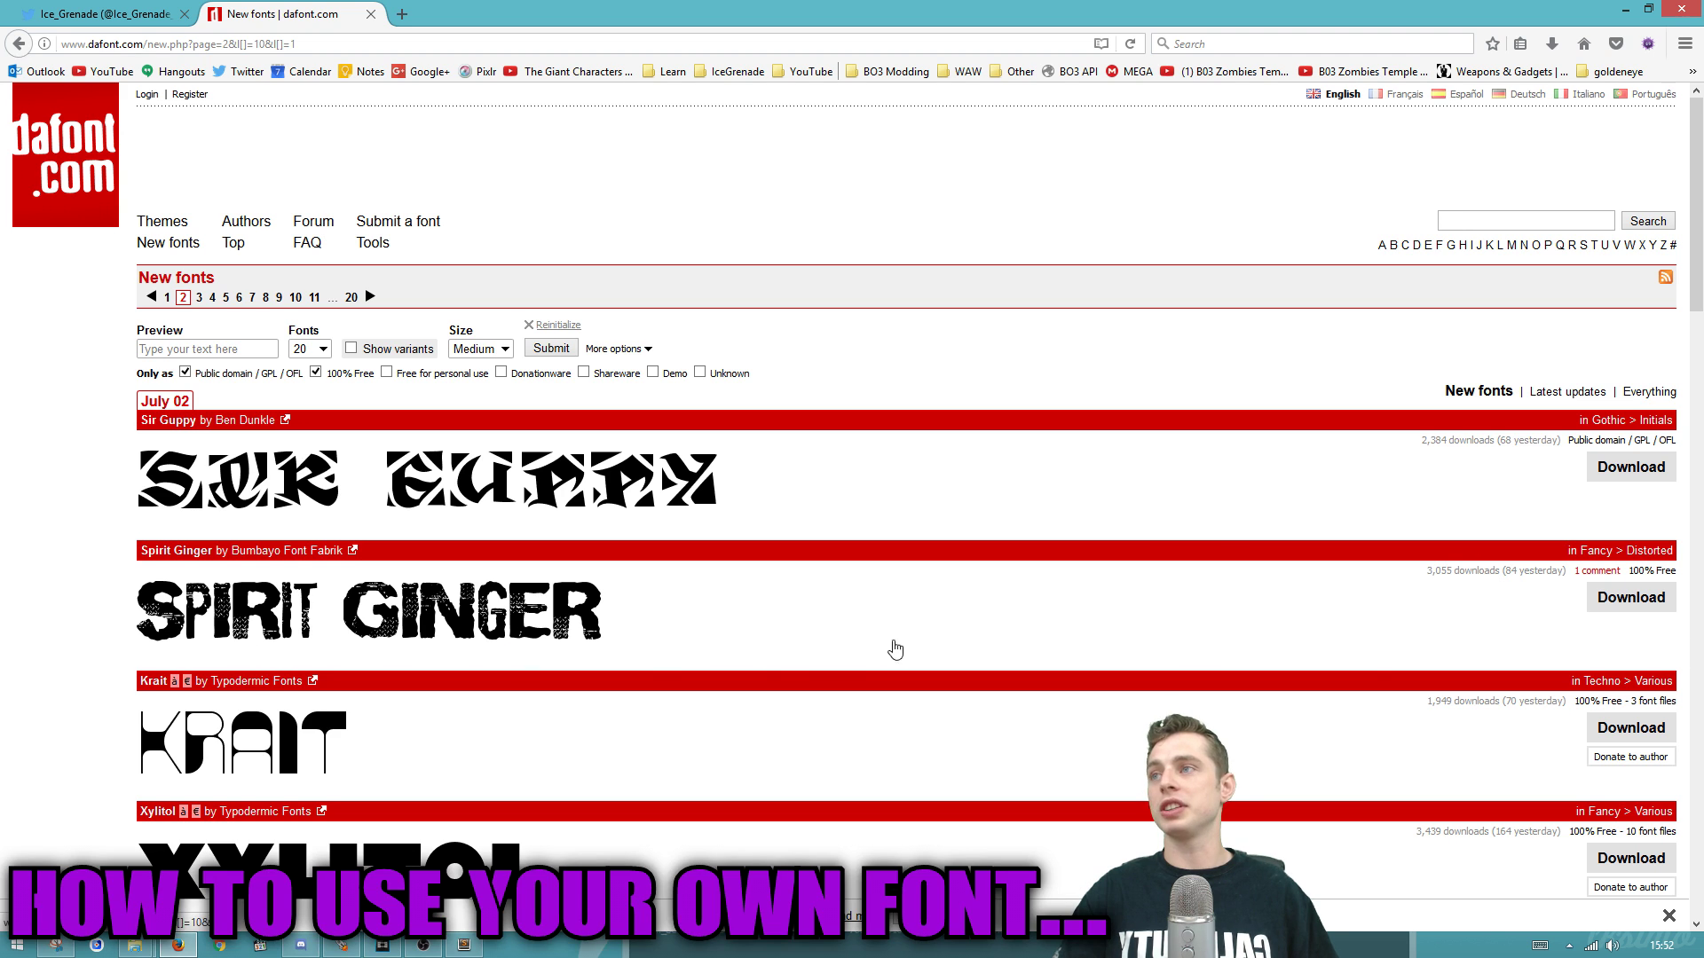
click(1631, 598)
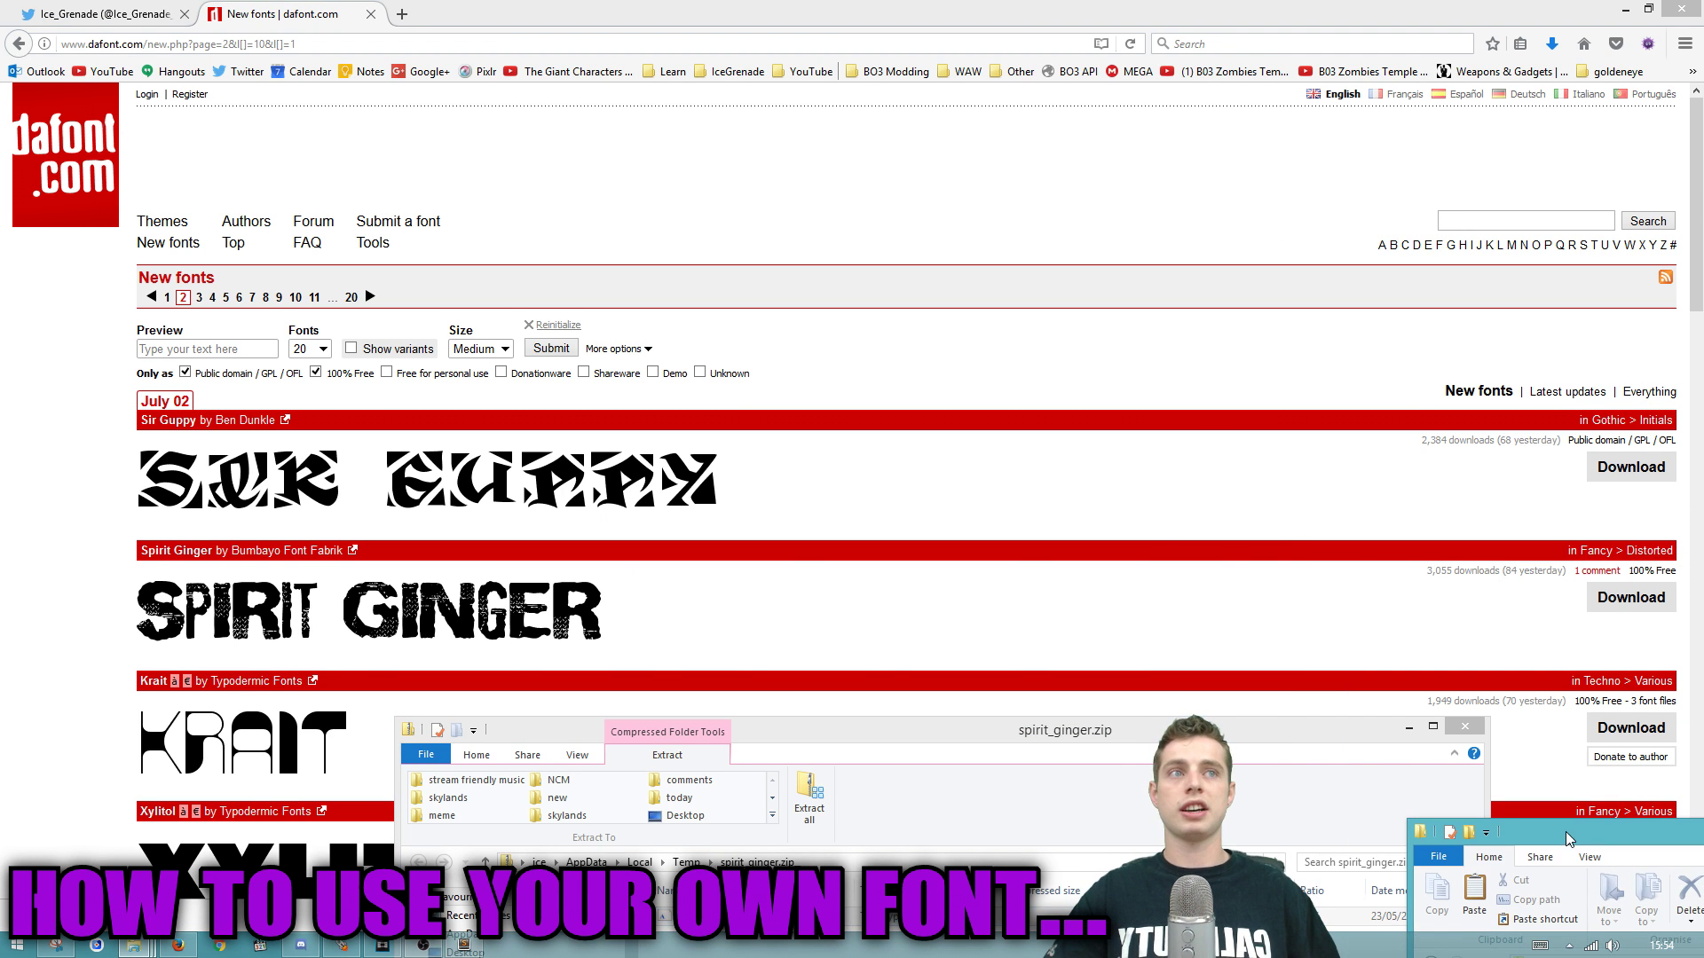
Step: Open the Black Ops III share\raw\fonts folder with the newly added Spirit Ginger.ttf selected
drag(1019, 745, 1001, 96)
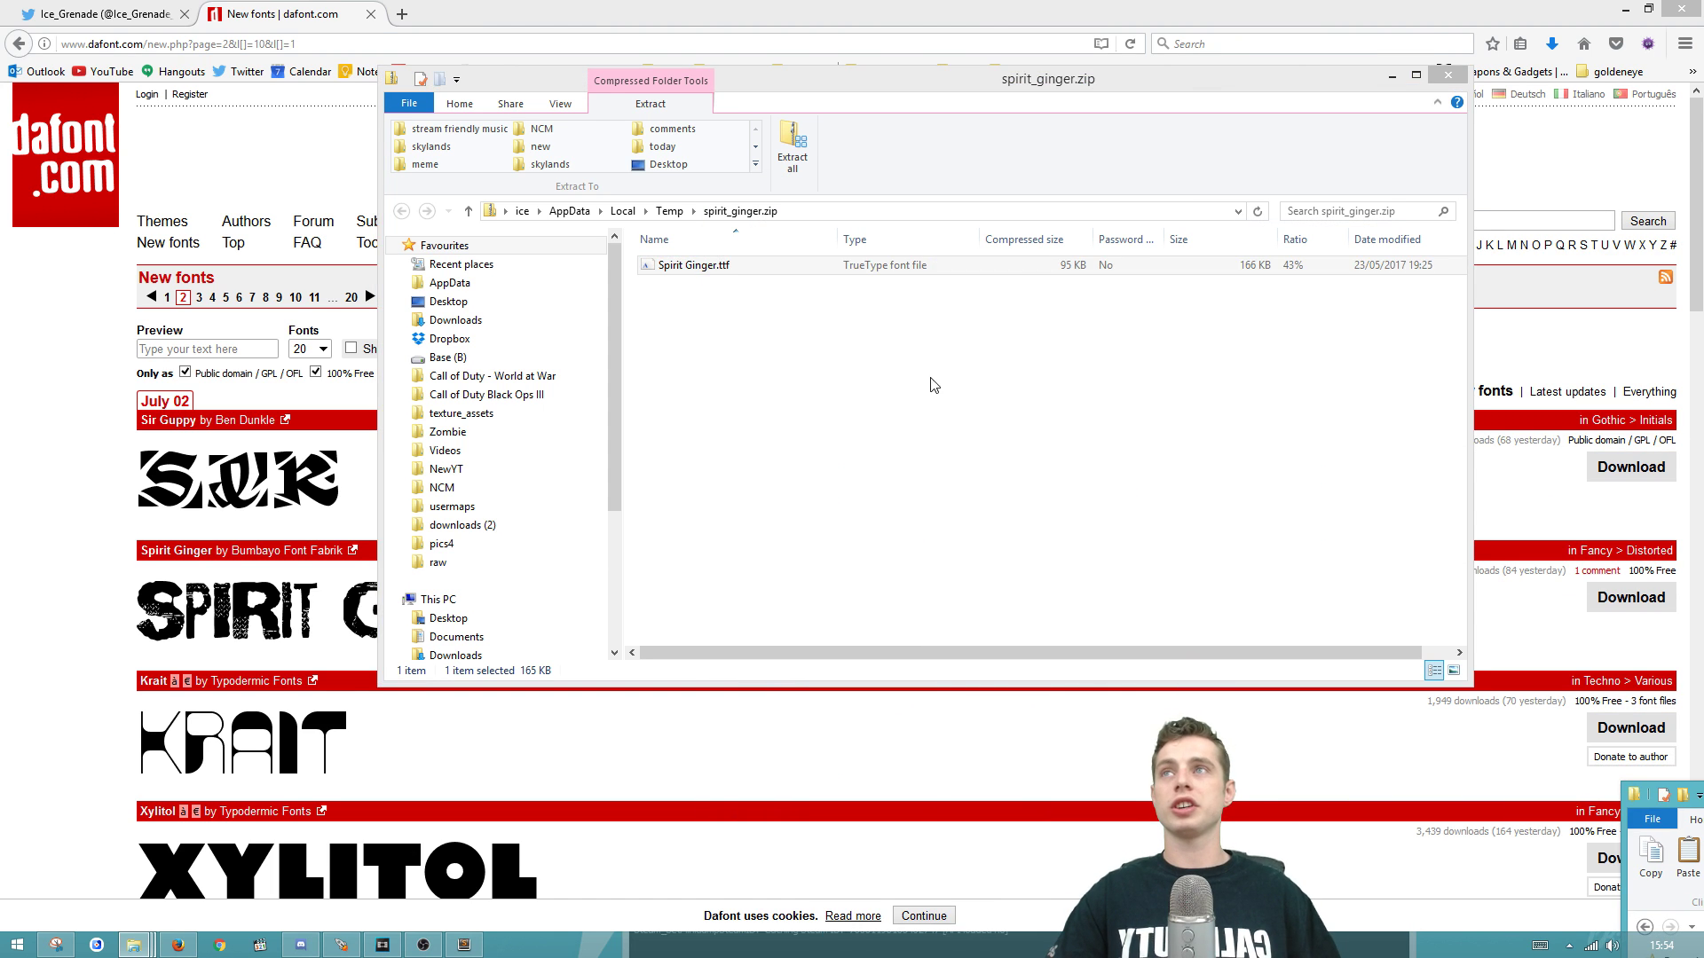
click(689, 264)
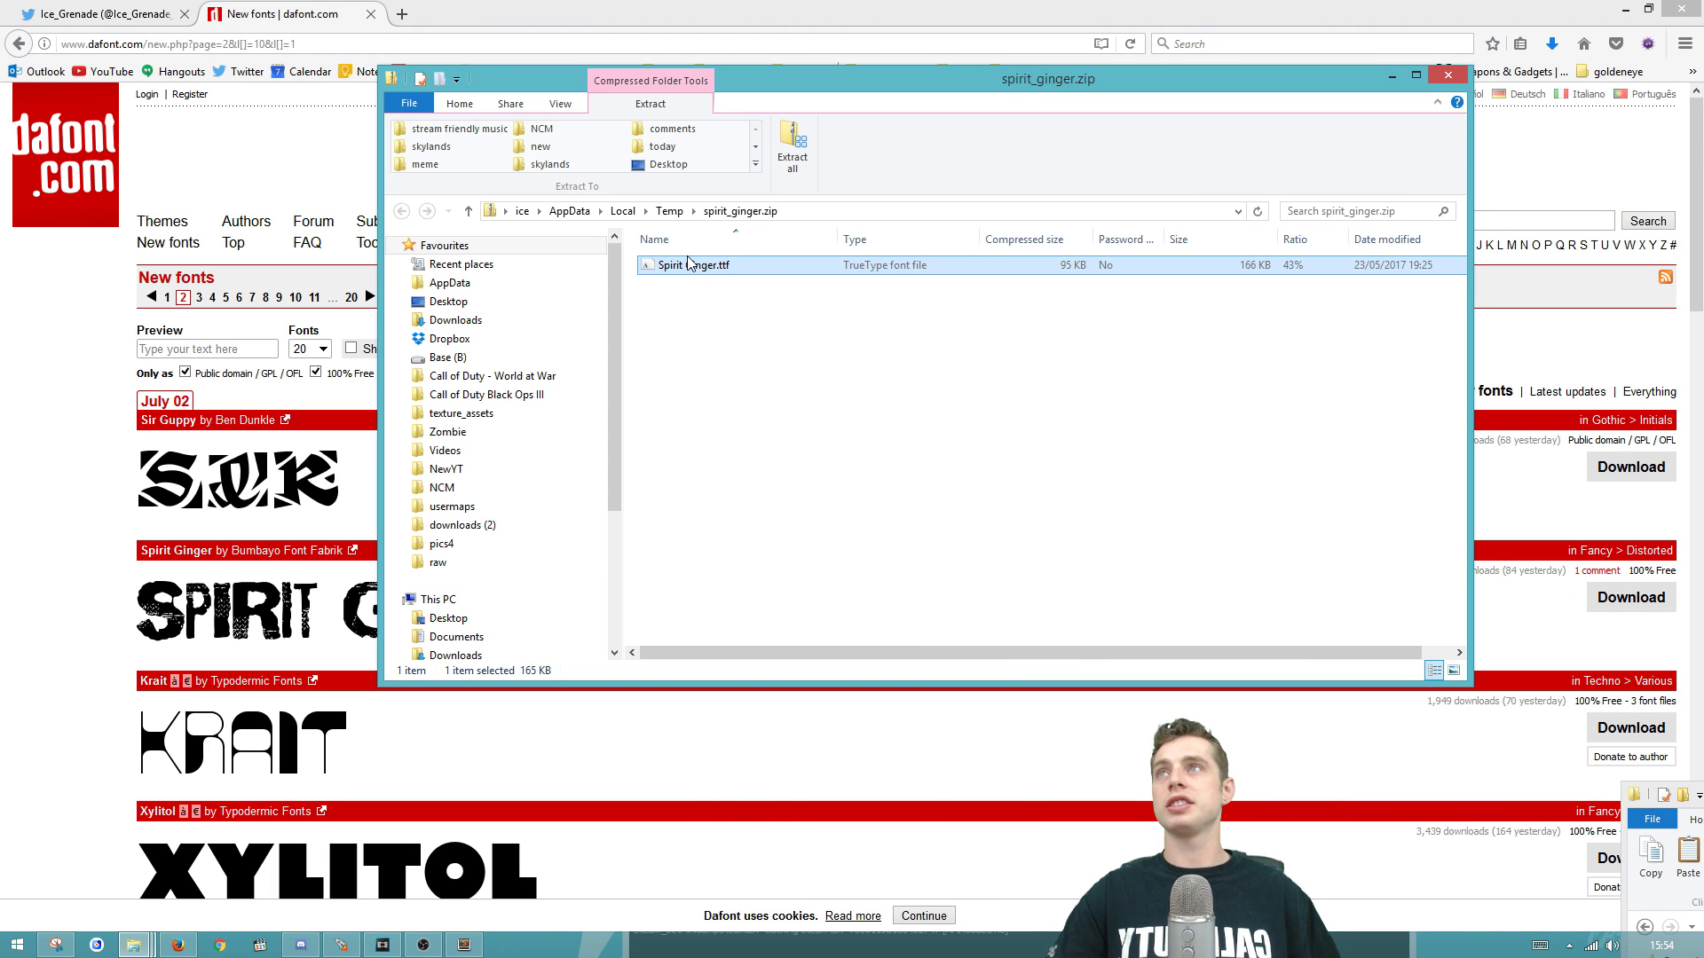
click(486, 394)
double_click(670, 656)
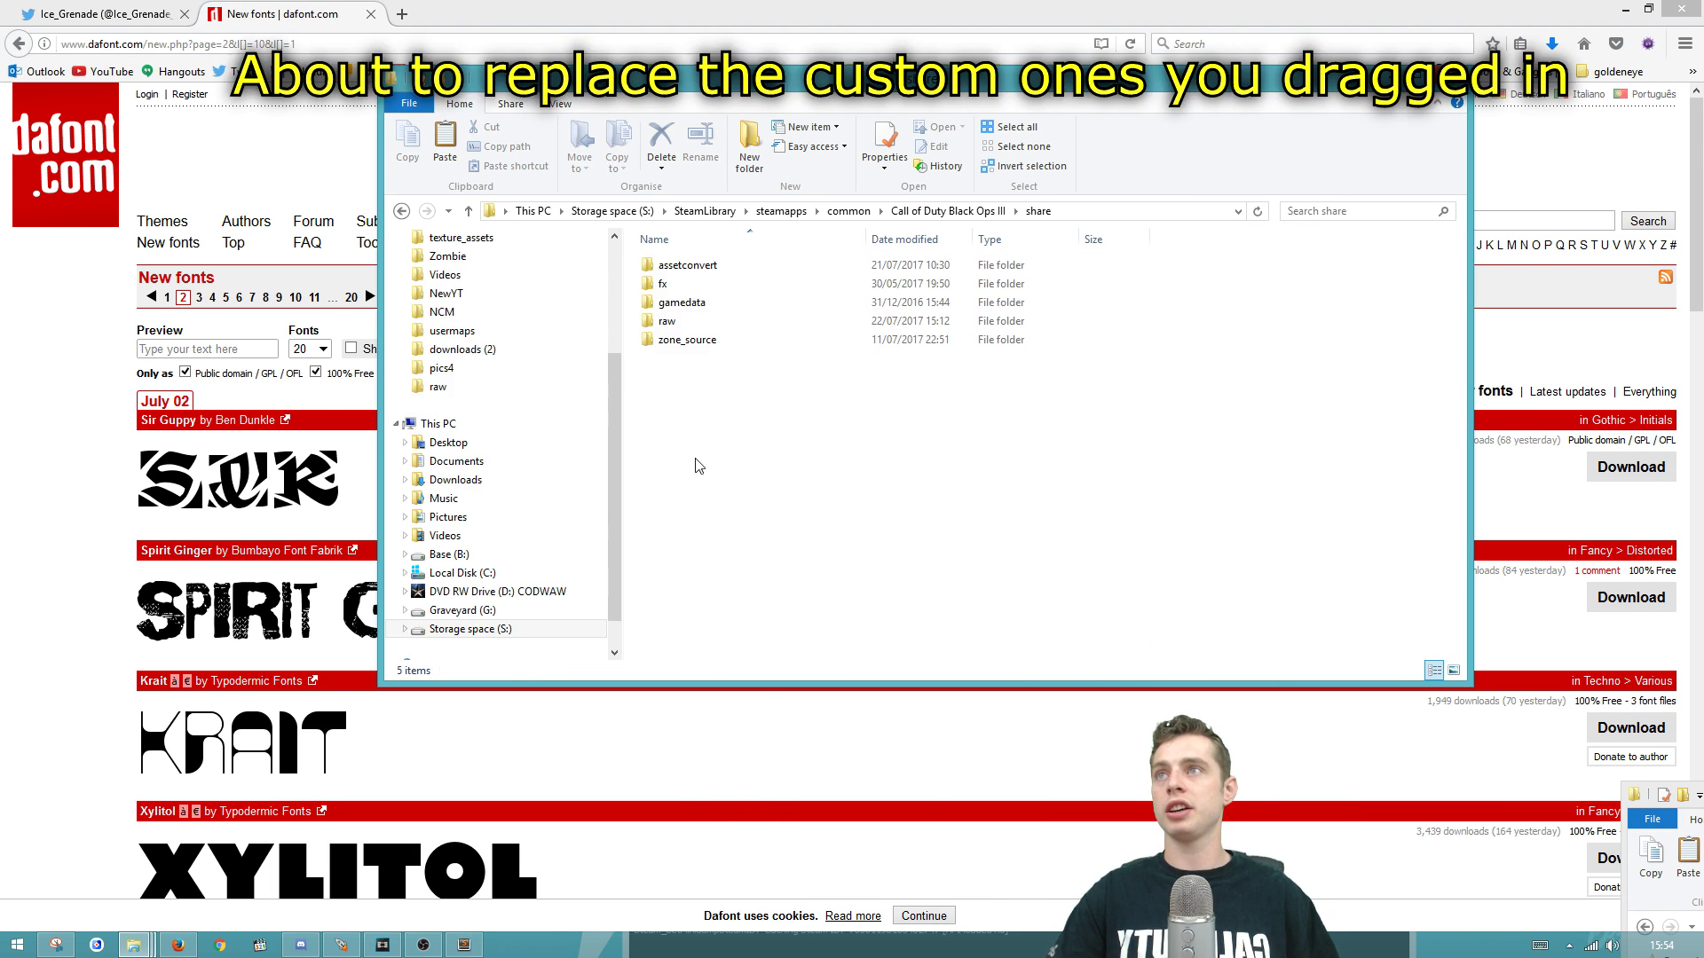
double_click(679, 349)
double_click(692, 400)
click(685, 377)
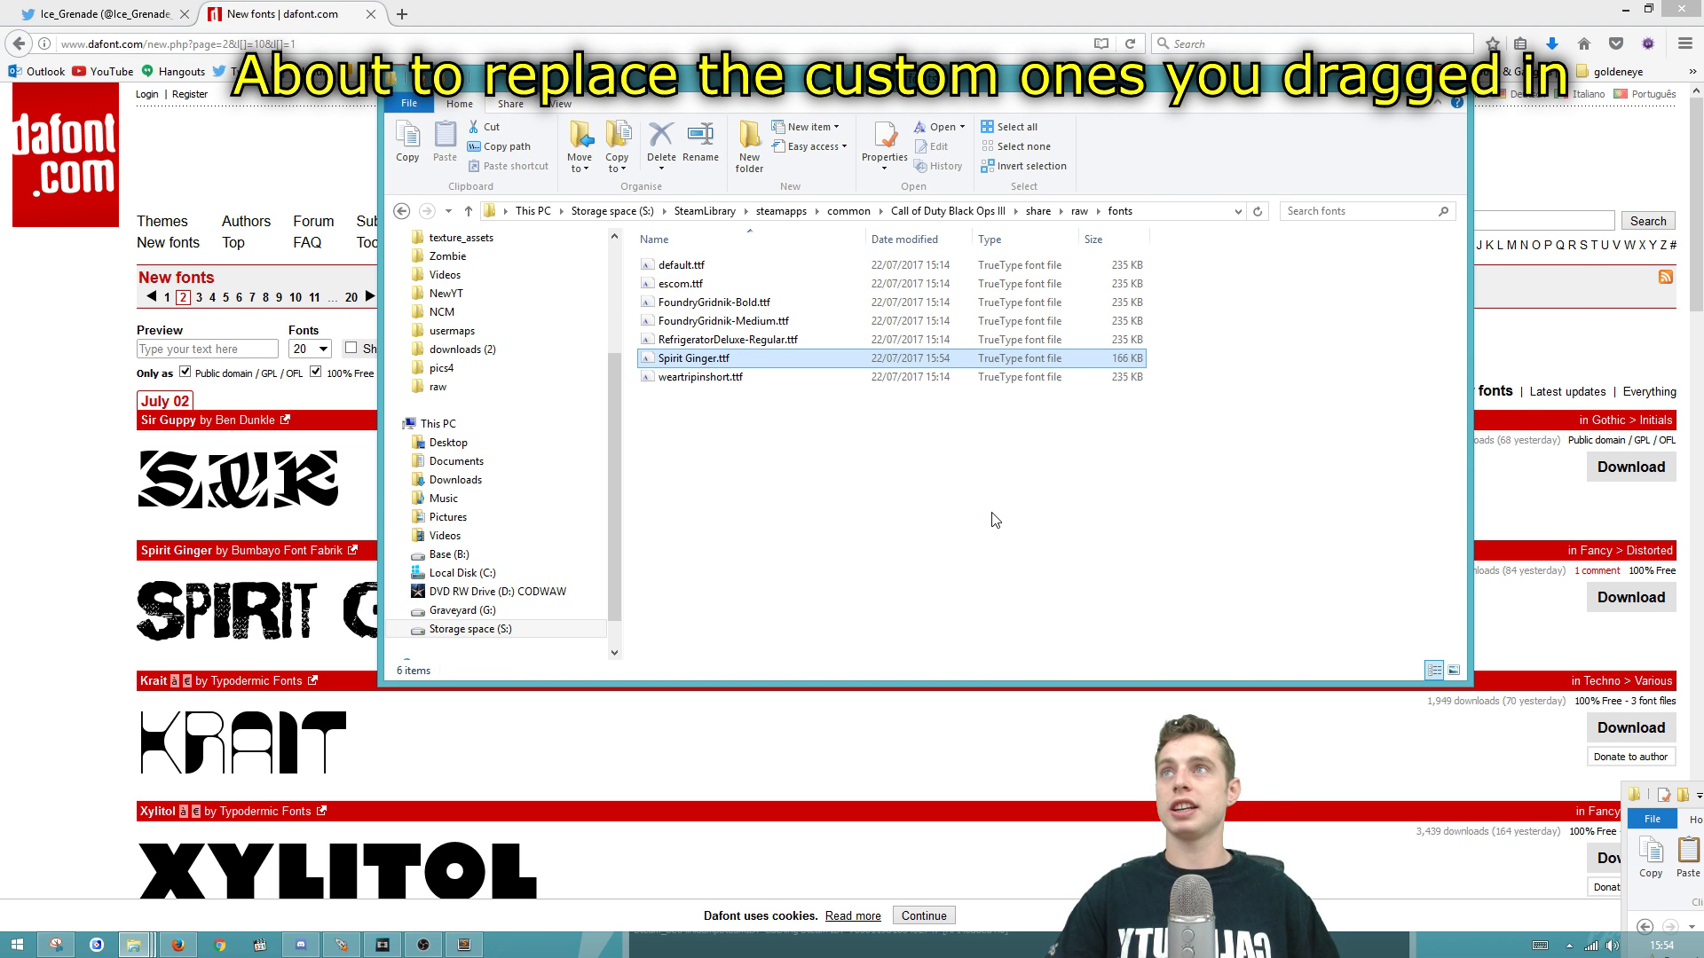
drag(878, 92, 1236, 172)
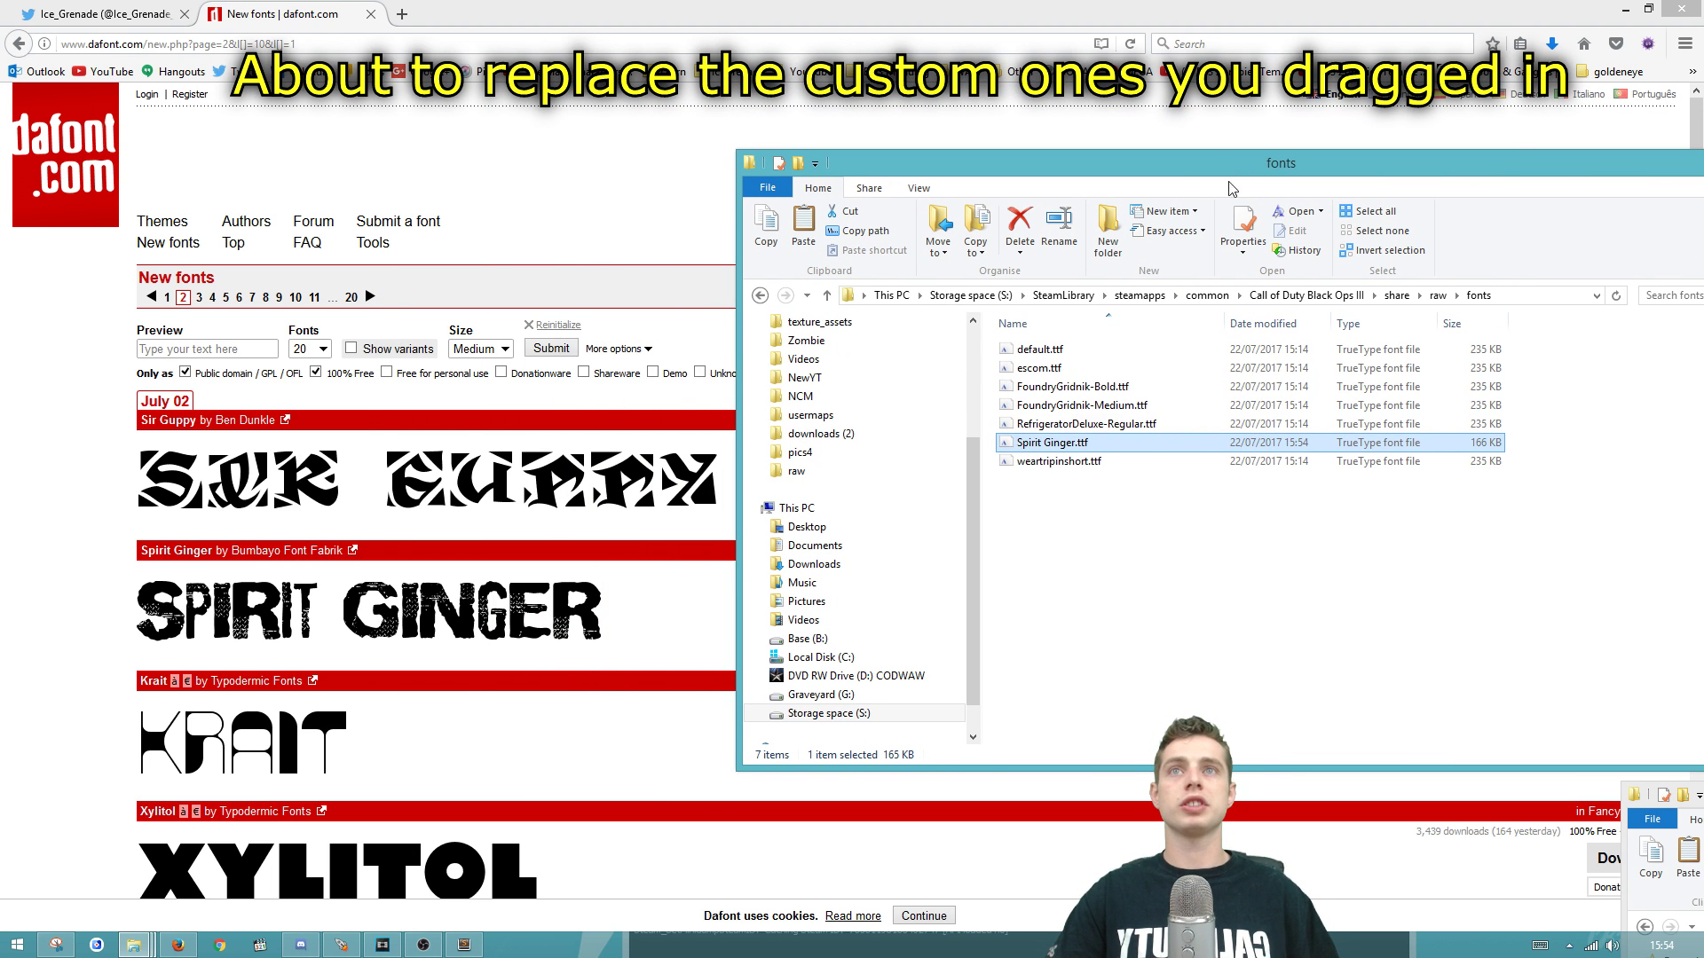
Step: Delete the old custom font files and the leftover weartripinshort.ttf
click(1085, 424)
shift+click(1052, 348)
key(Delete)
click(1059, 369)
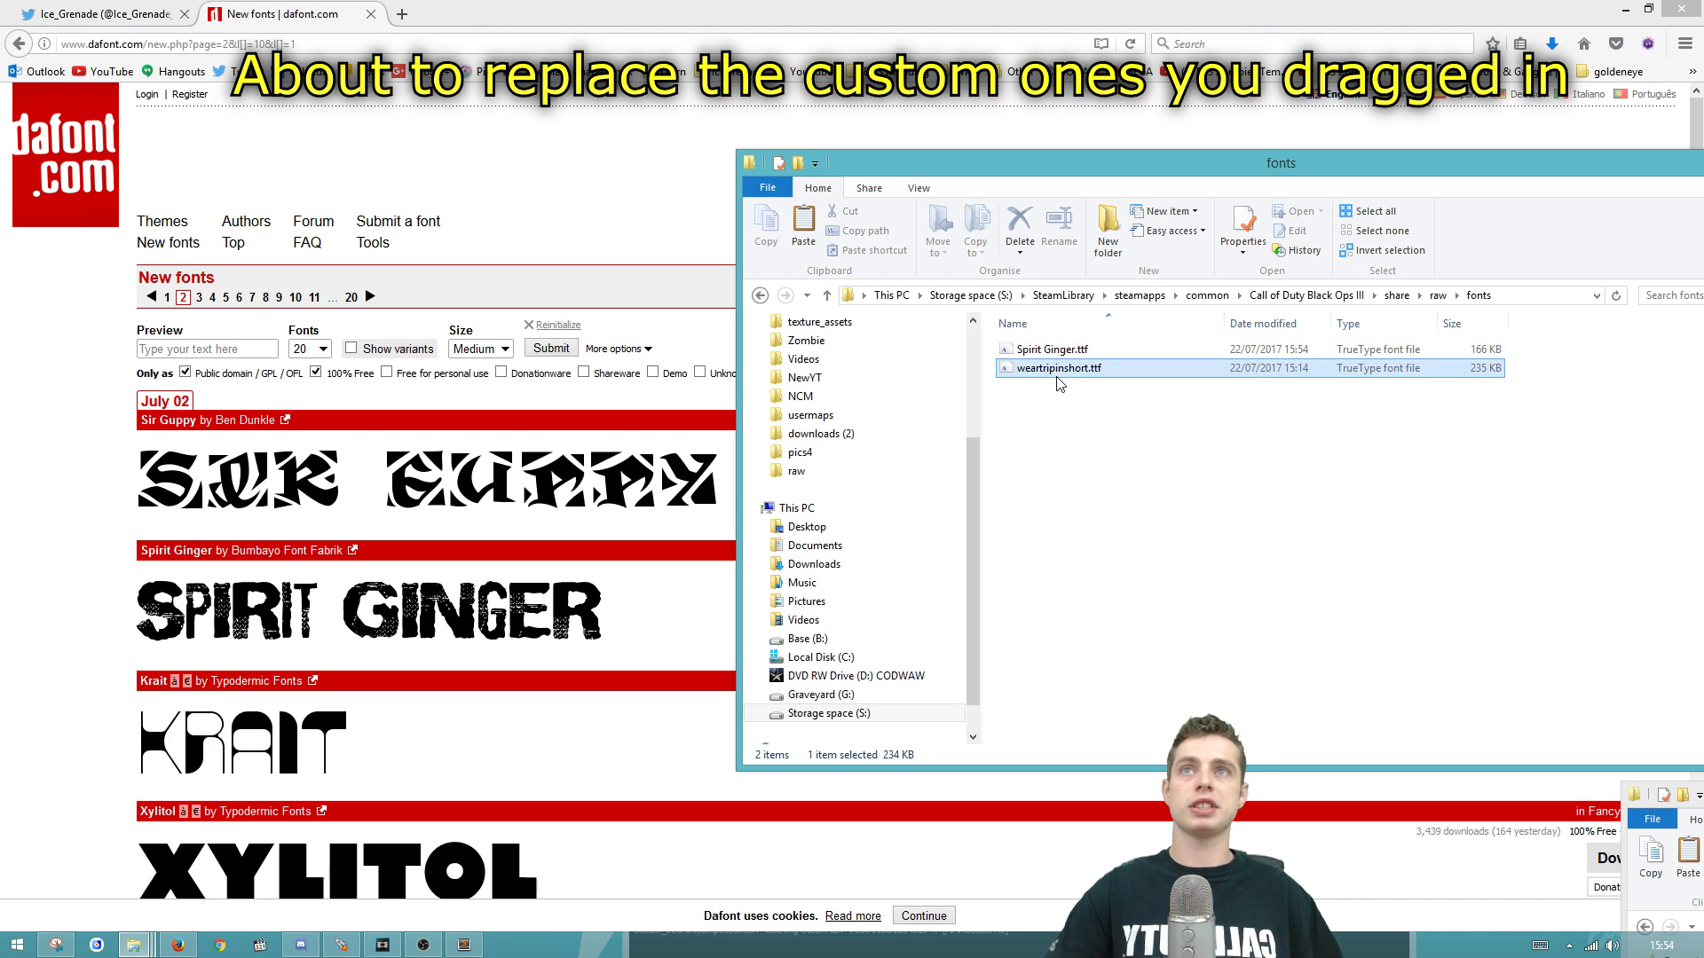
key(Delete)
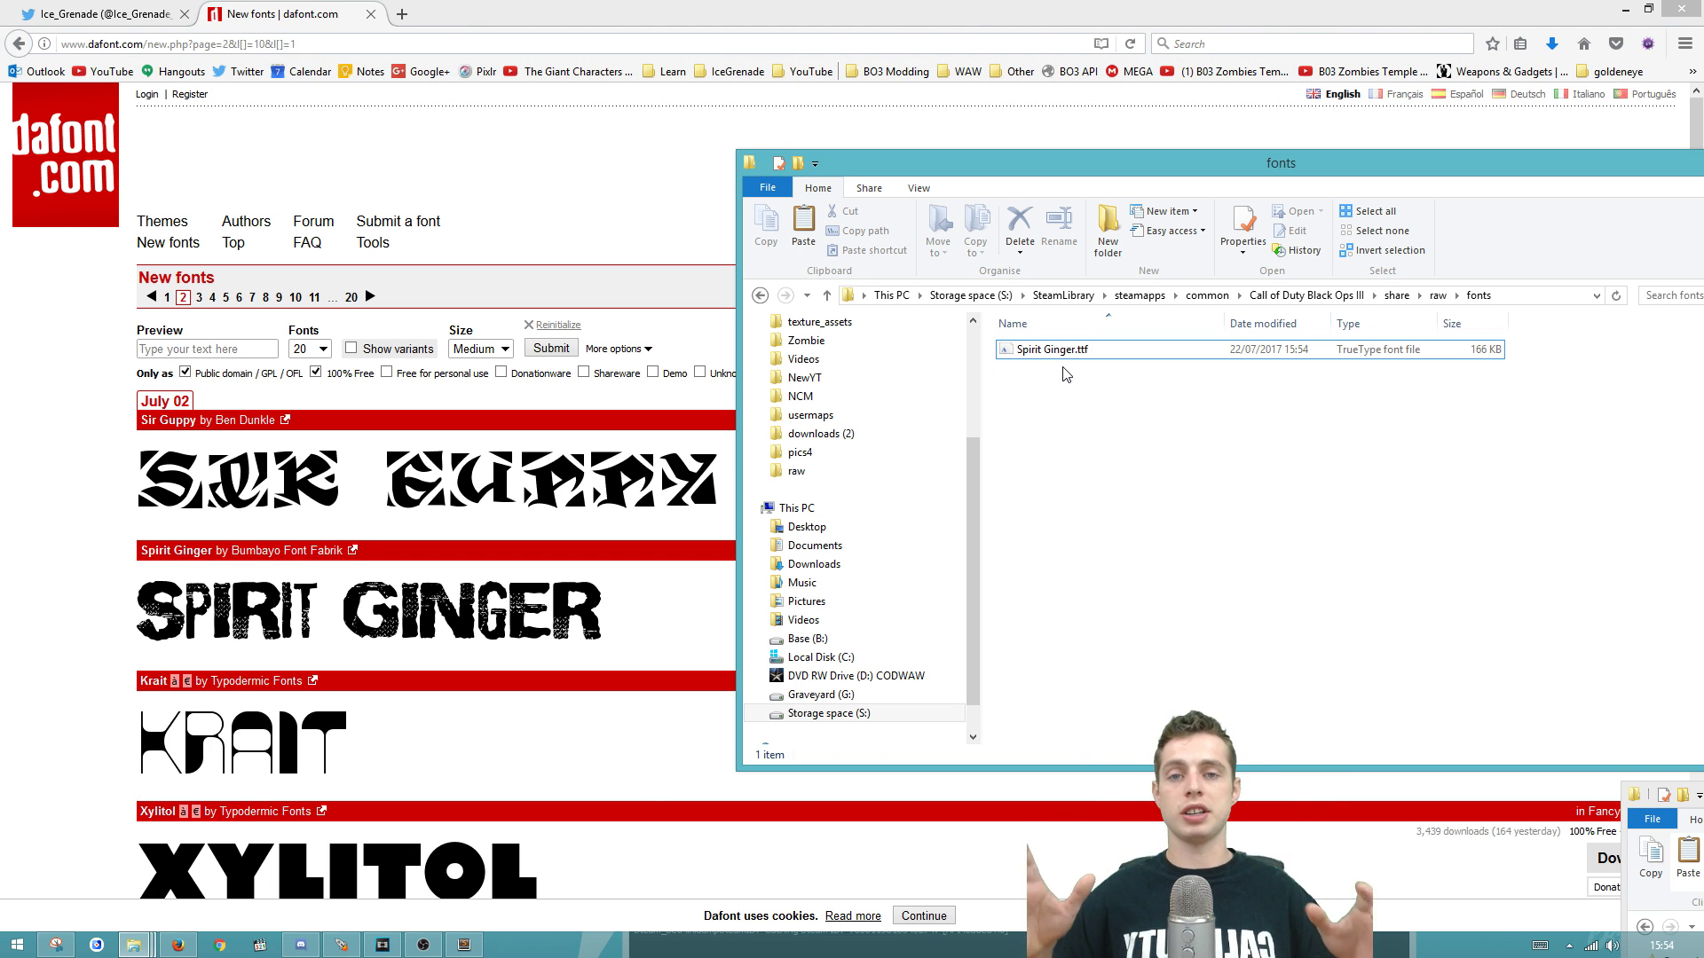
click(55, 946)
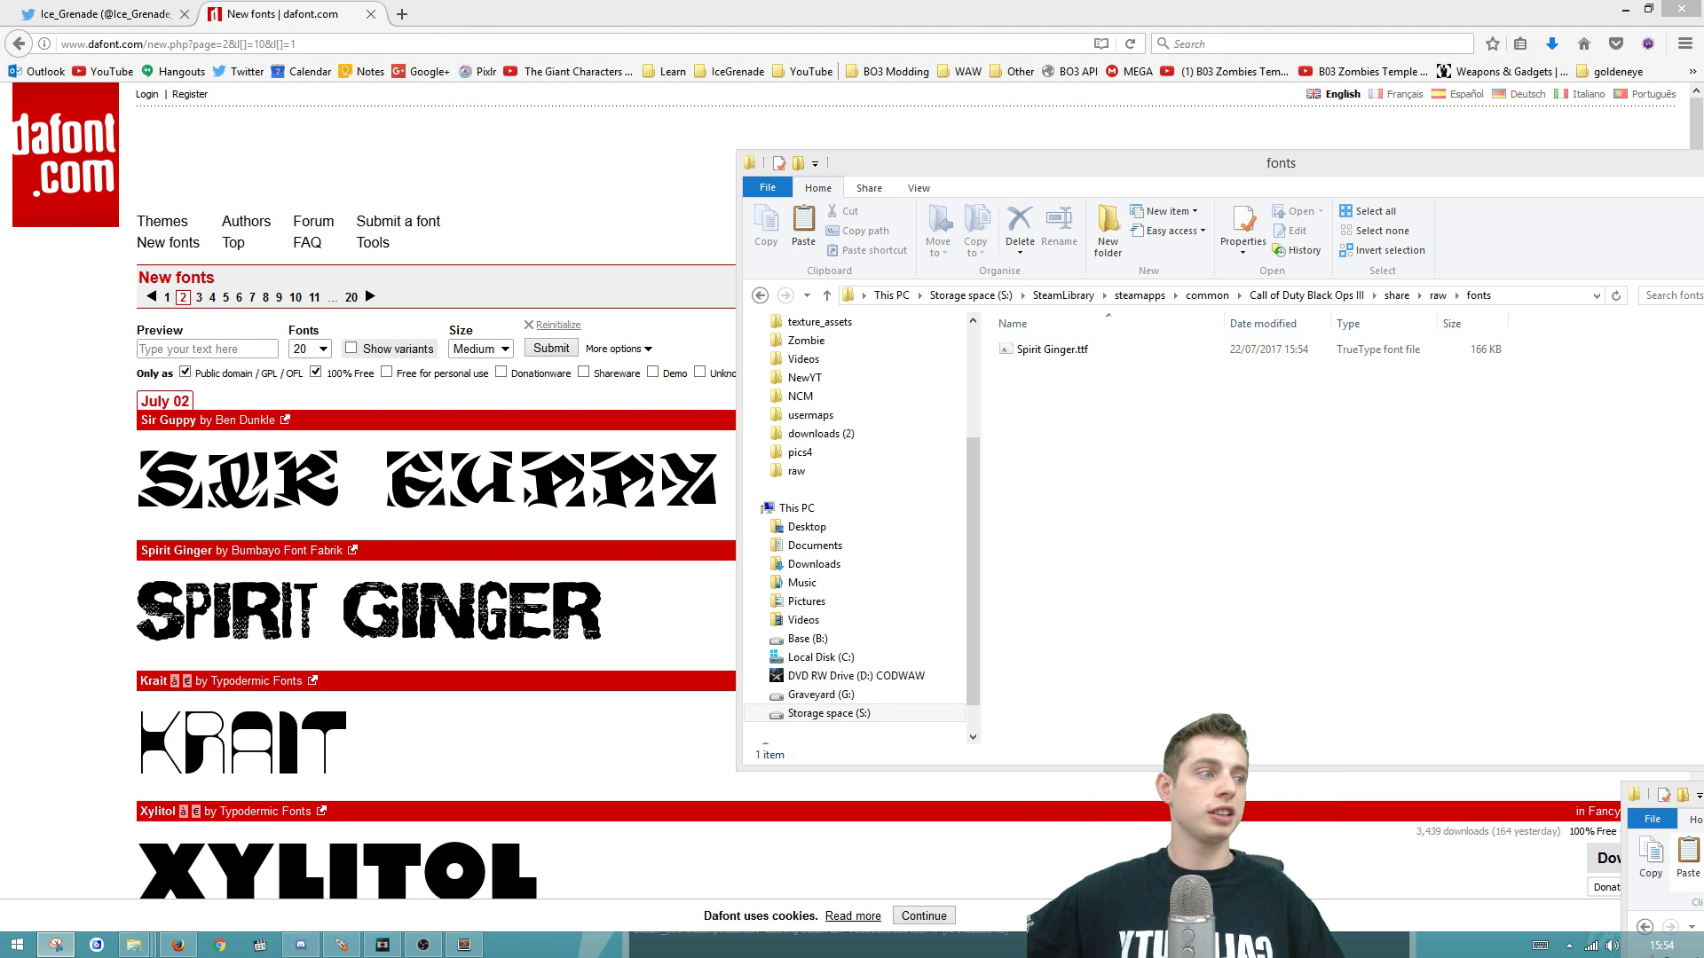
drag(550, 53, 413, 73)
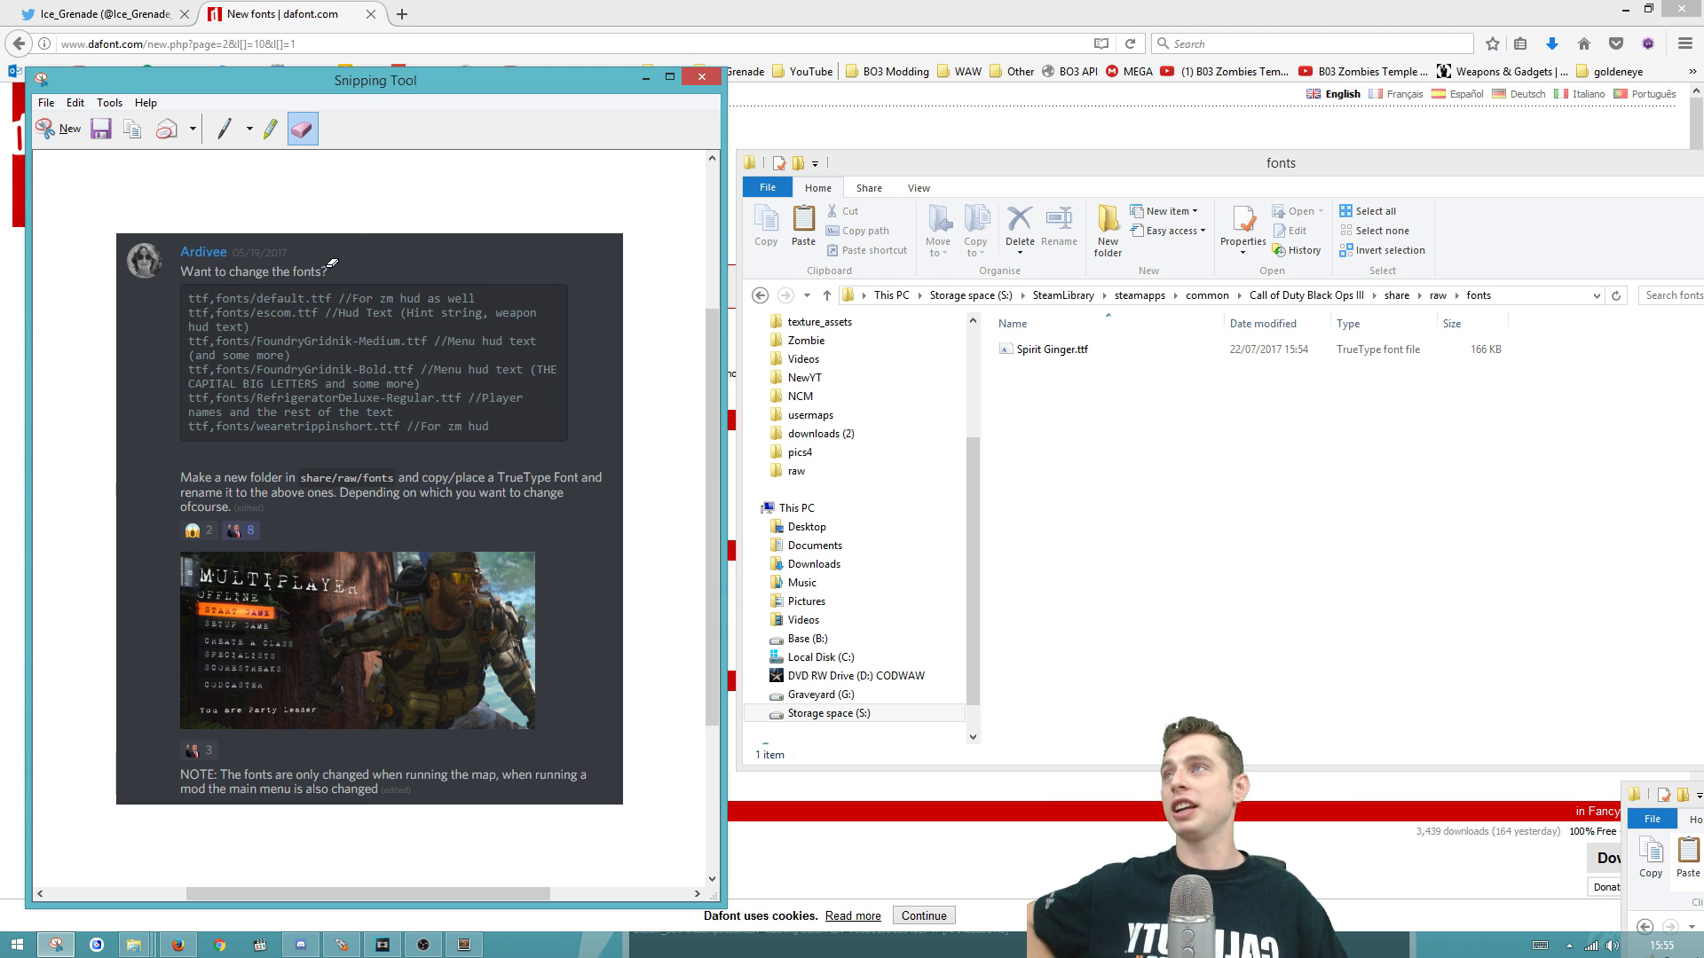
Step: With the red pen, arrow the first ttf line and circle the map-only fonts NOTE
click(227, 127)
drag(561, 294, 500, 292)
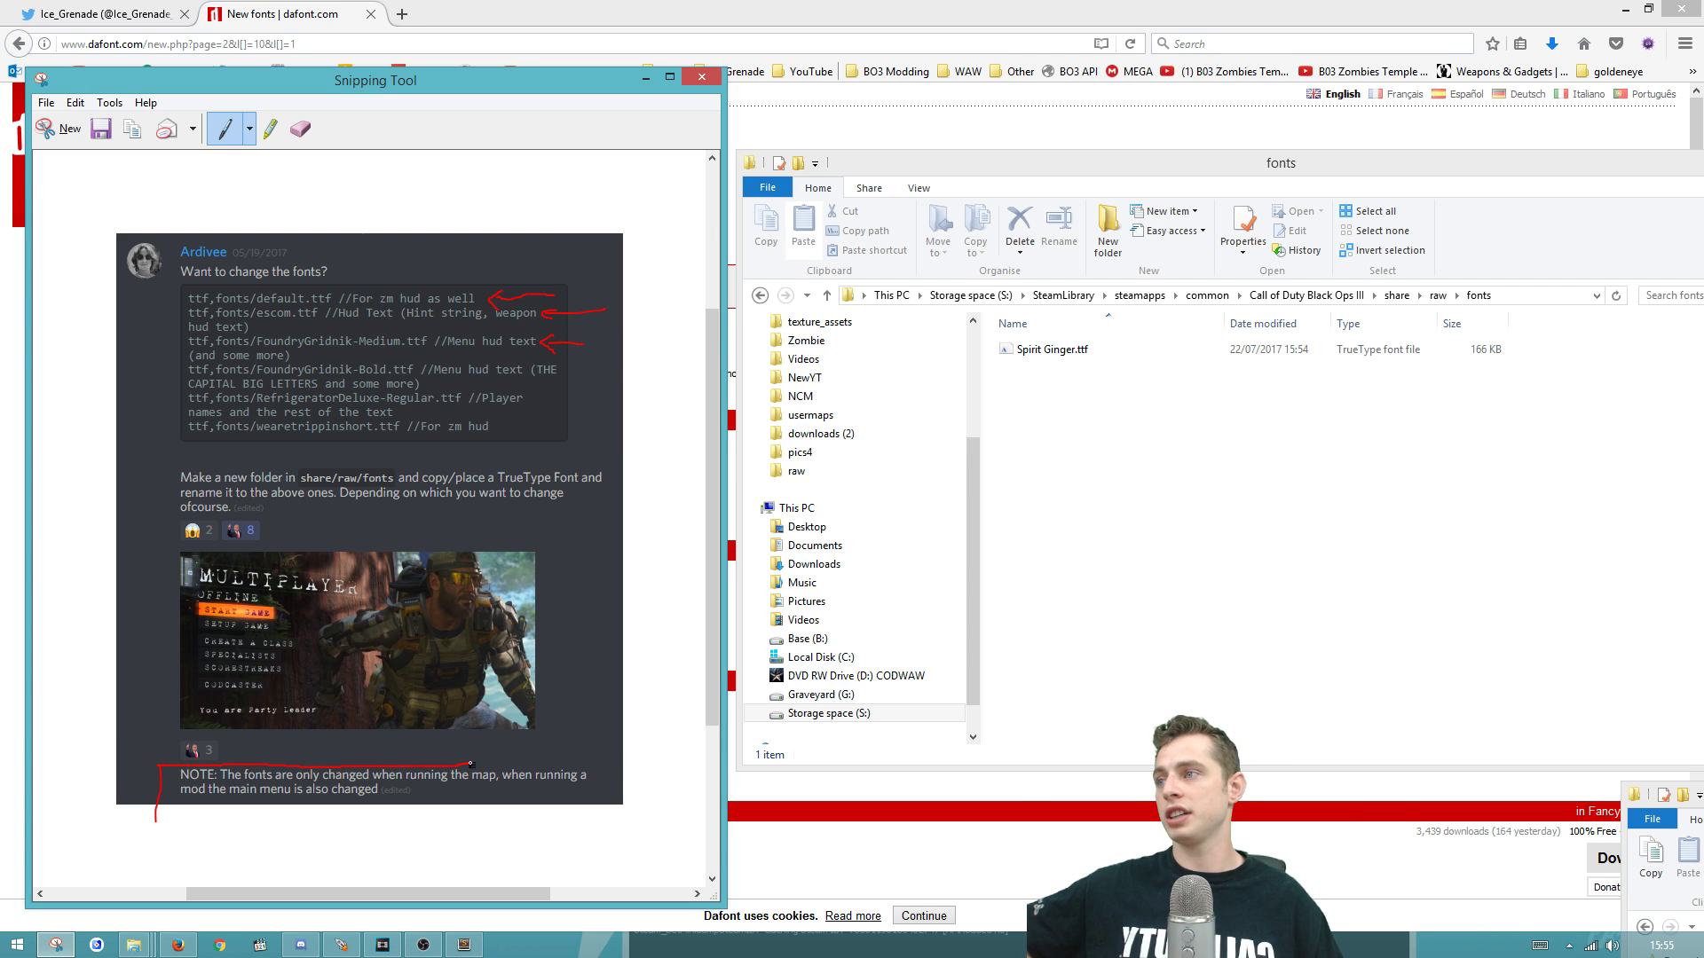
drag(607, 821, 154, 815)
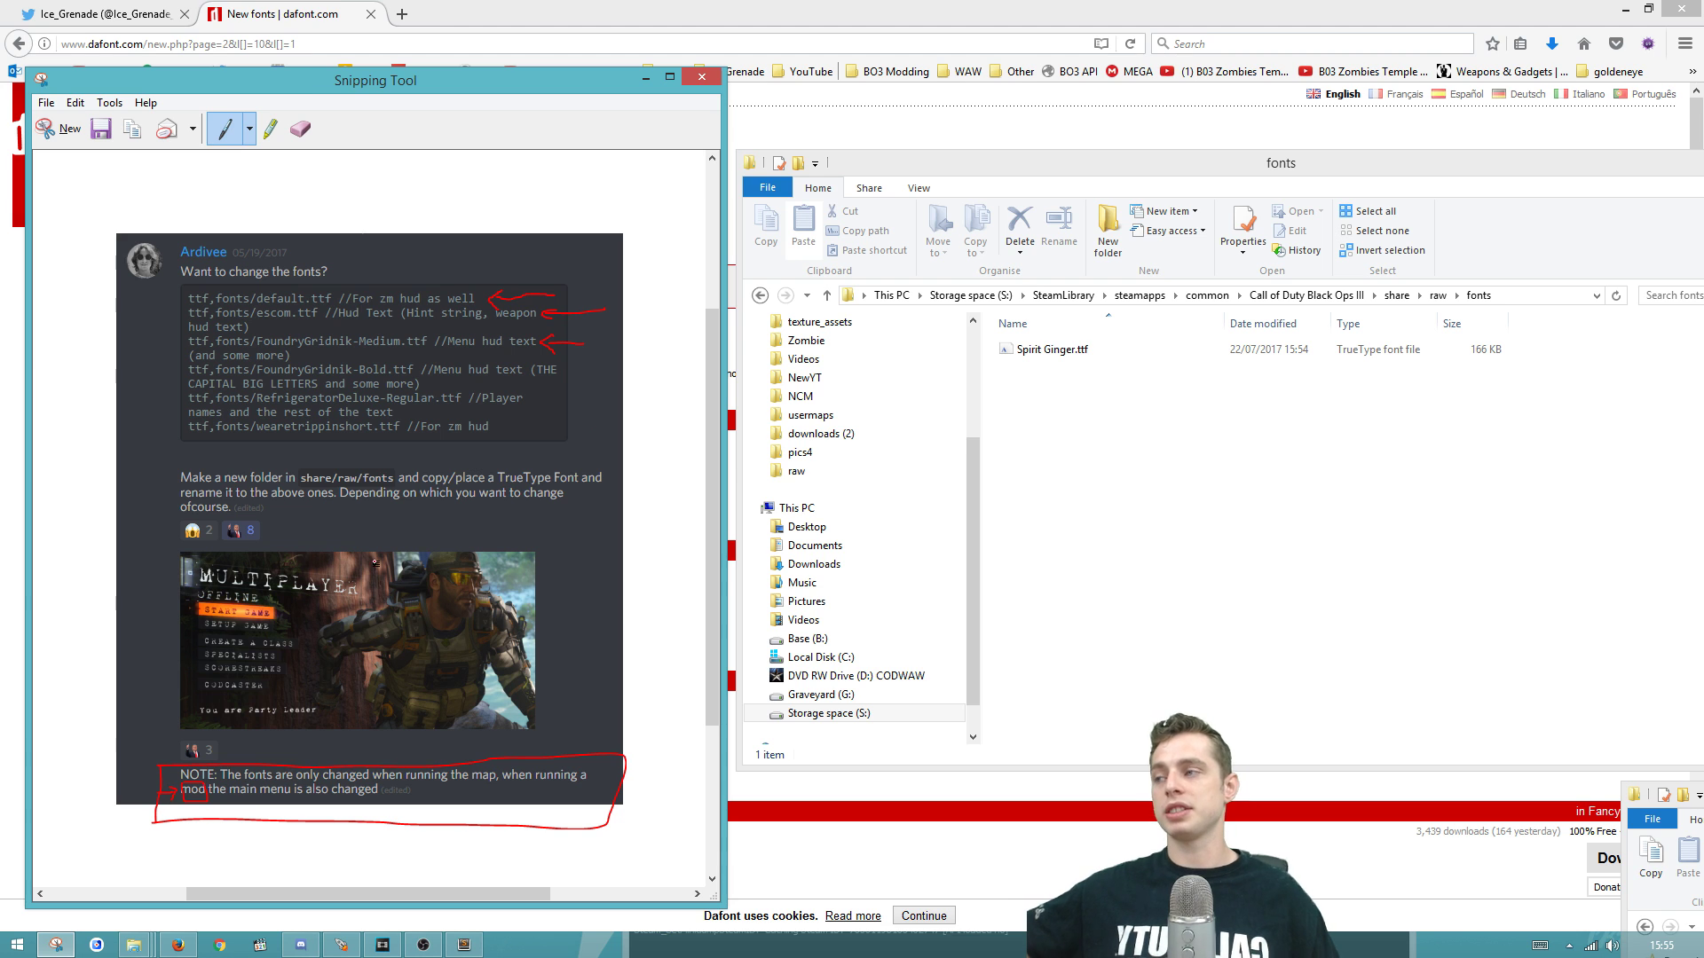
click(302, 129)
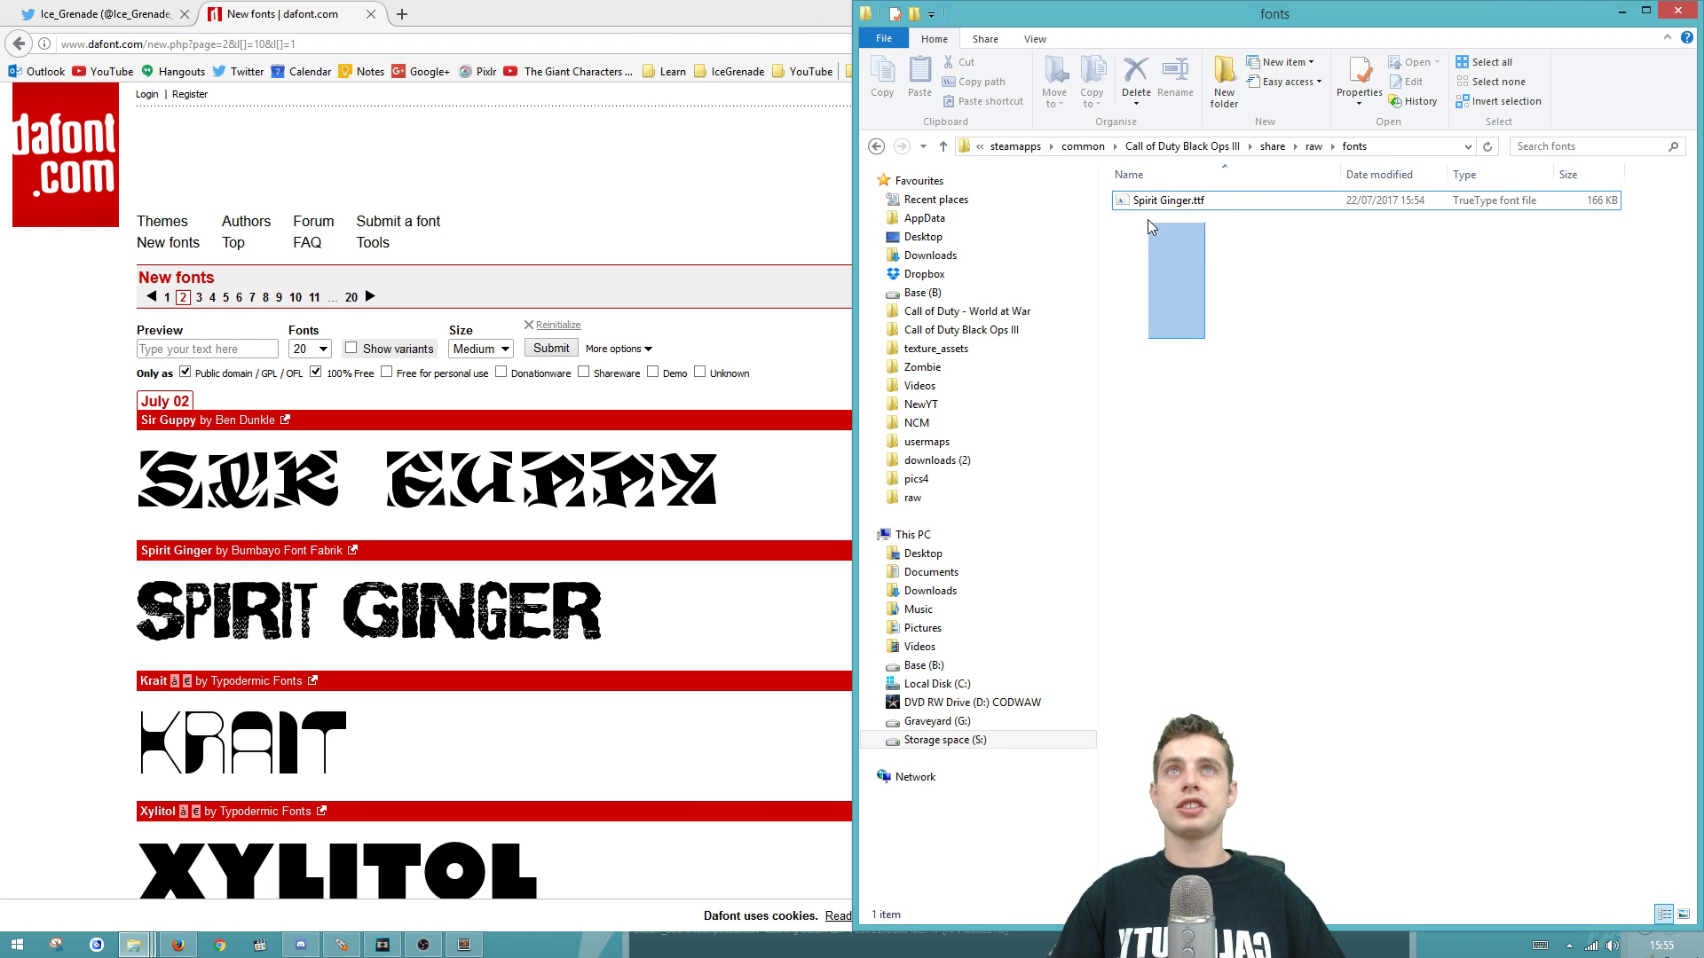
drag(1198, 340, 1135, 184)
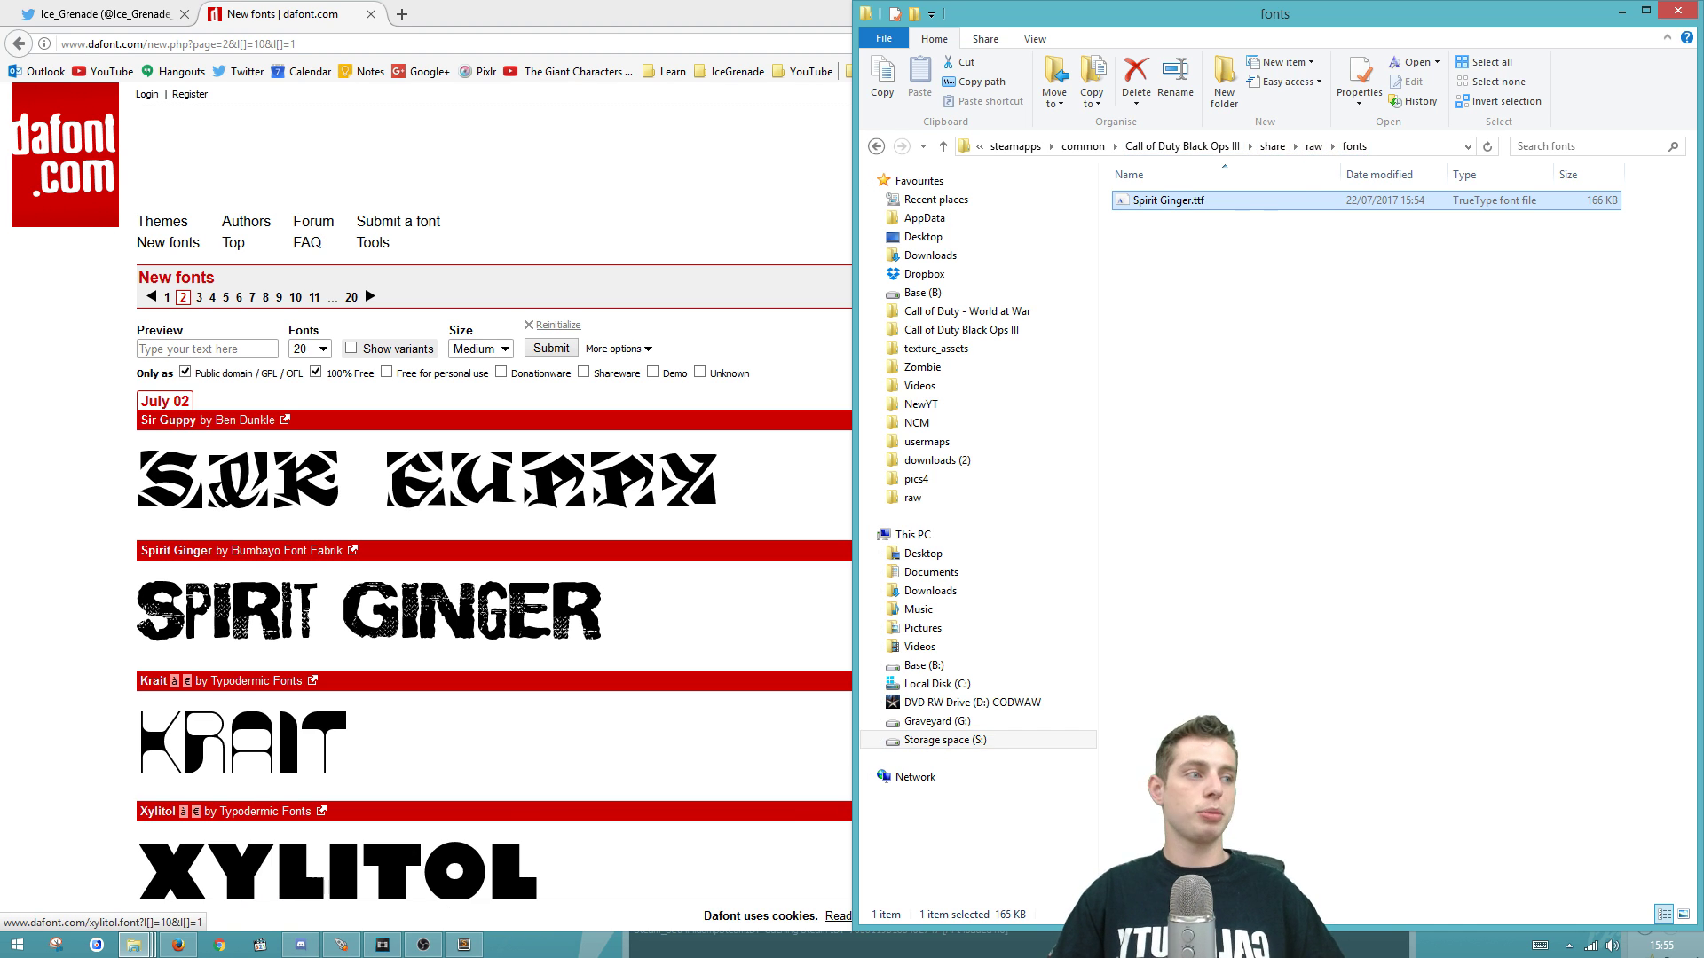
Step: Rename Spirit Ginger.ttf to default.ttf and paste duplicates of it
click(463, 945)
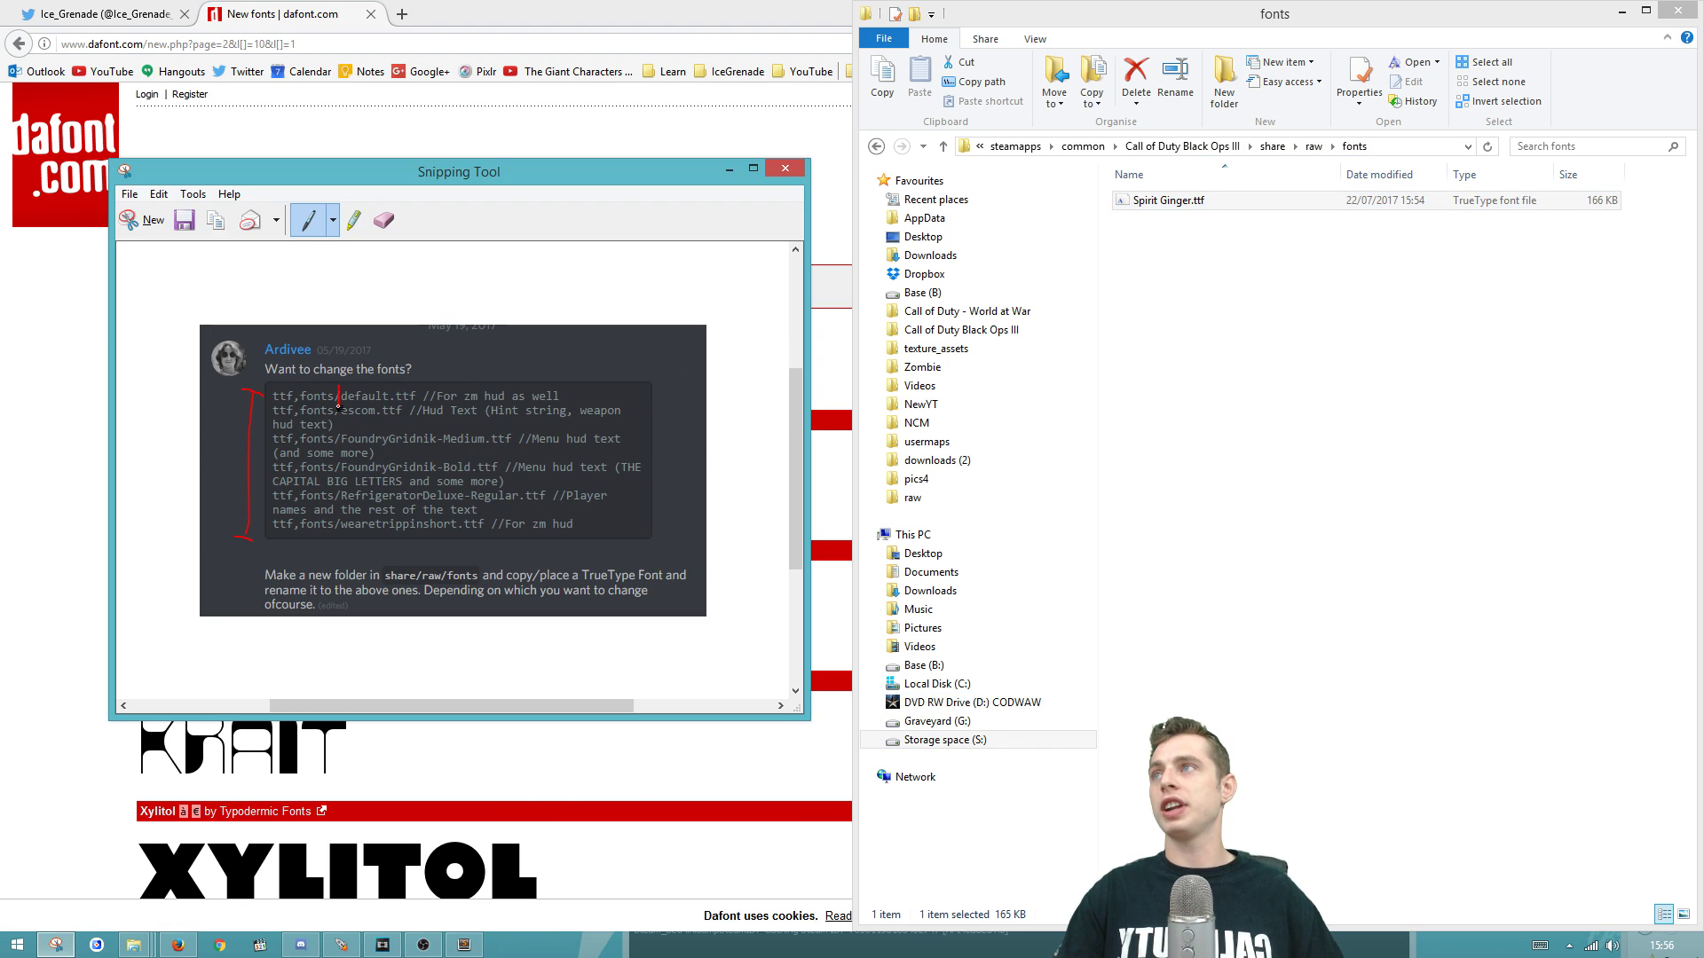
click(1185, 296)
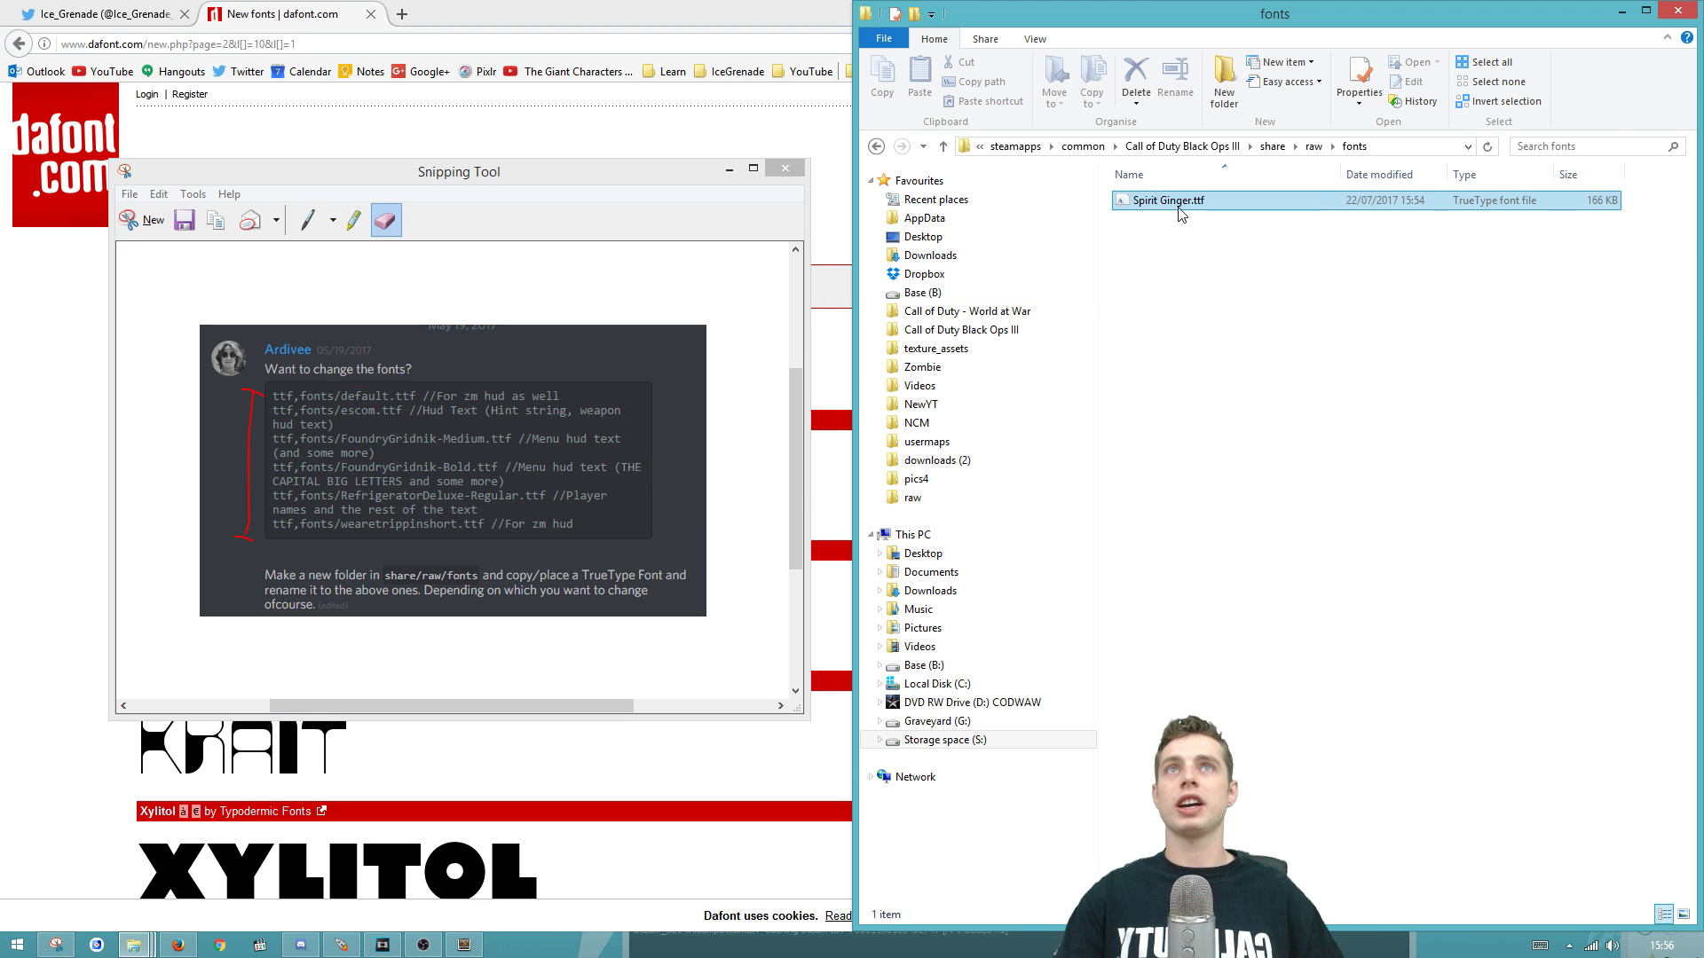
click(1183, 203)
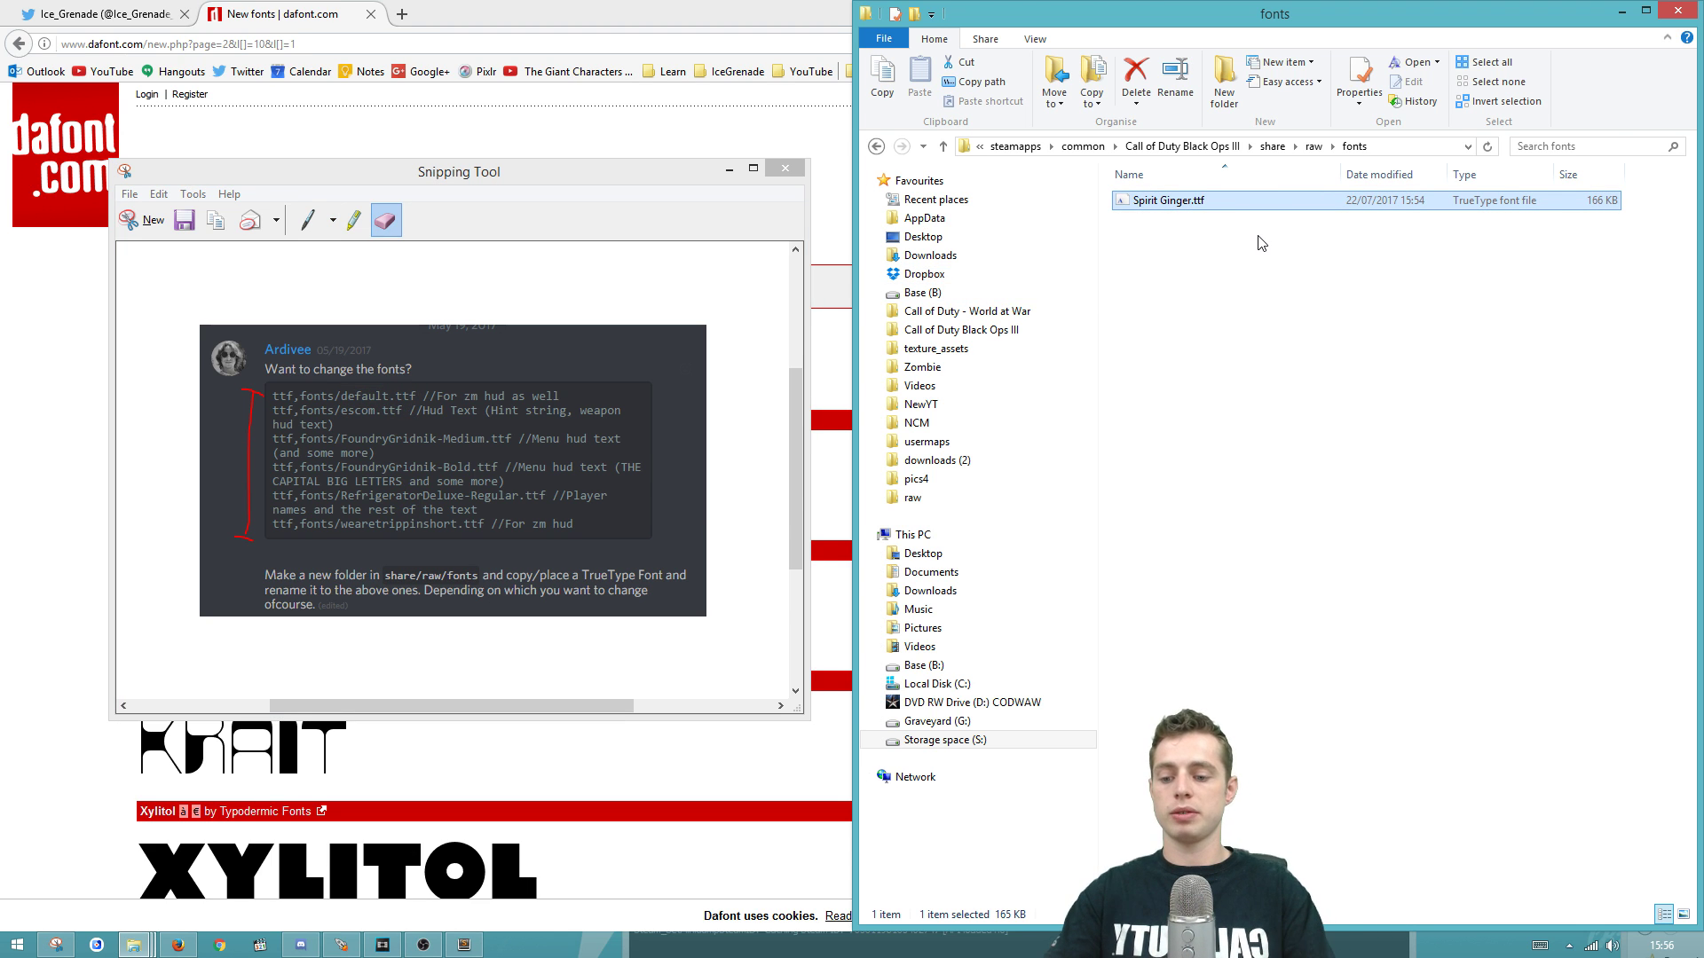
key(F2)
text(default.ttf)
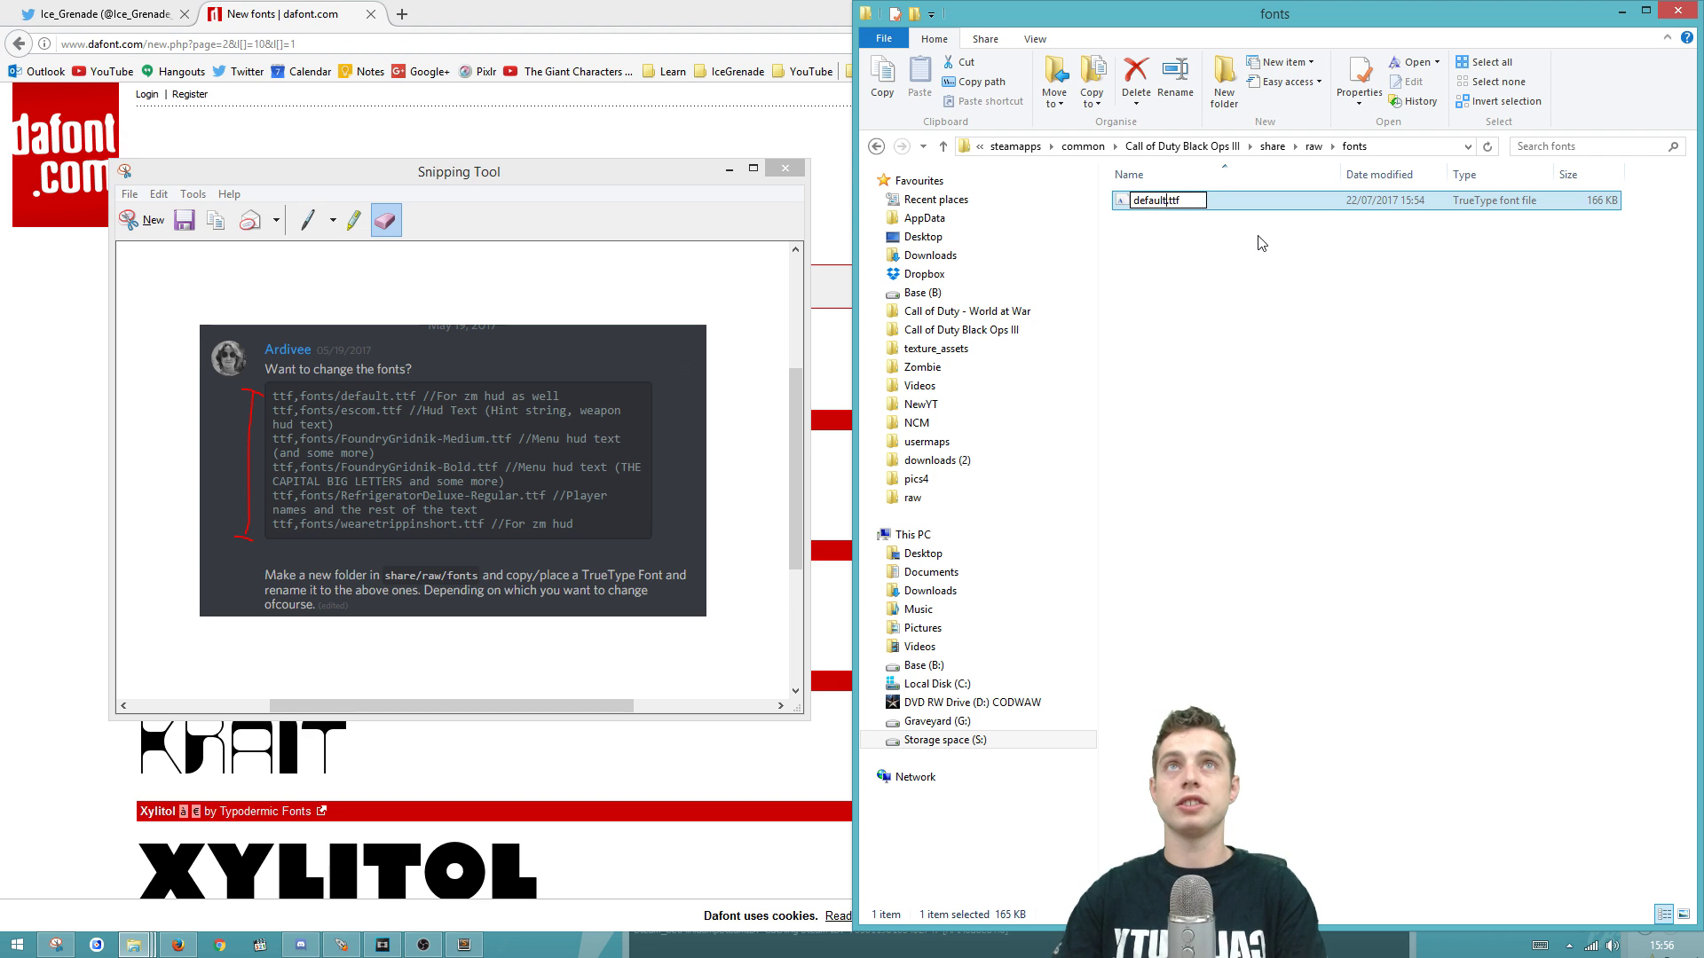
key(Return)
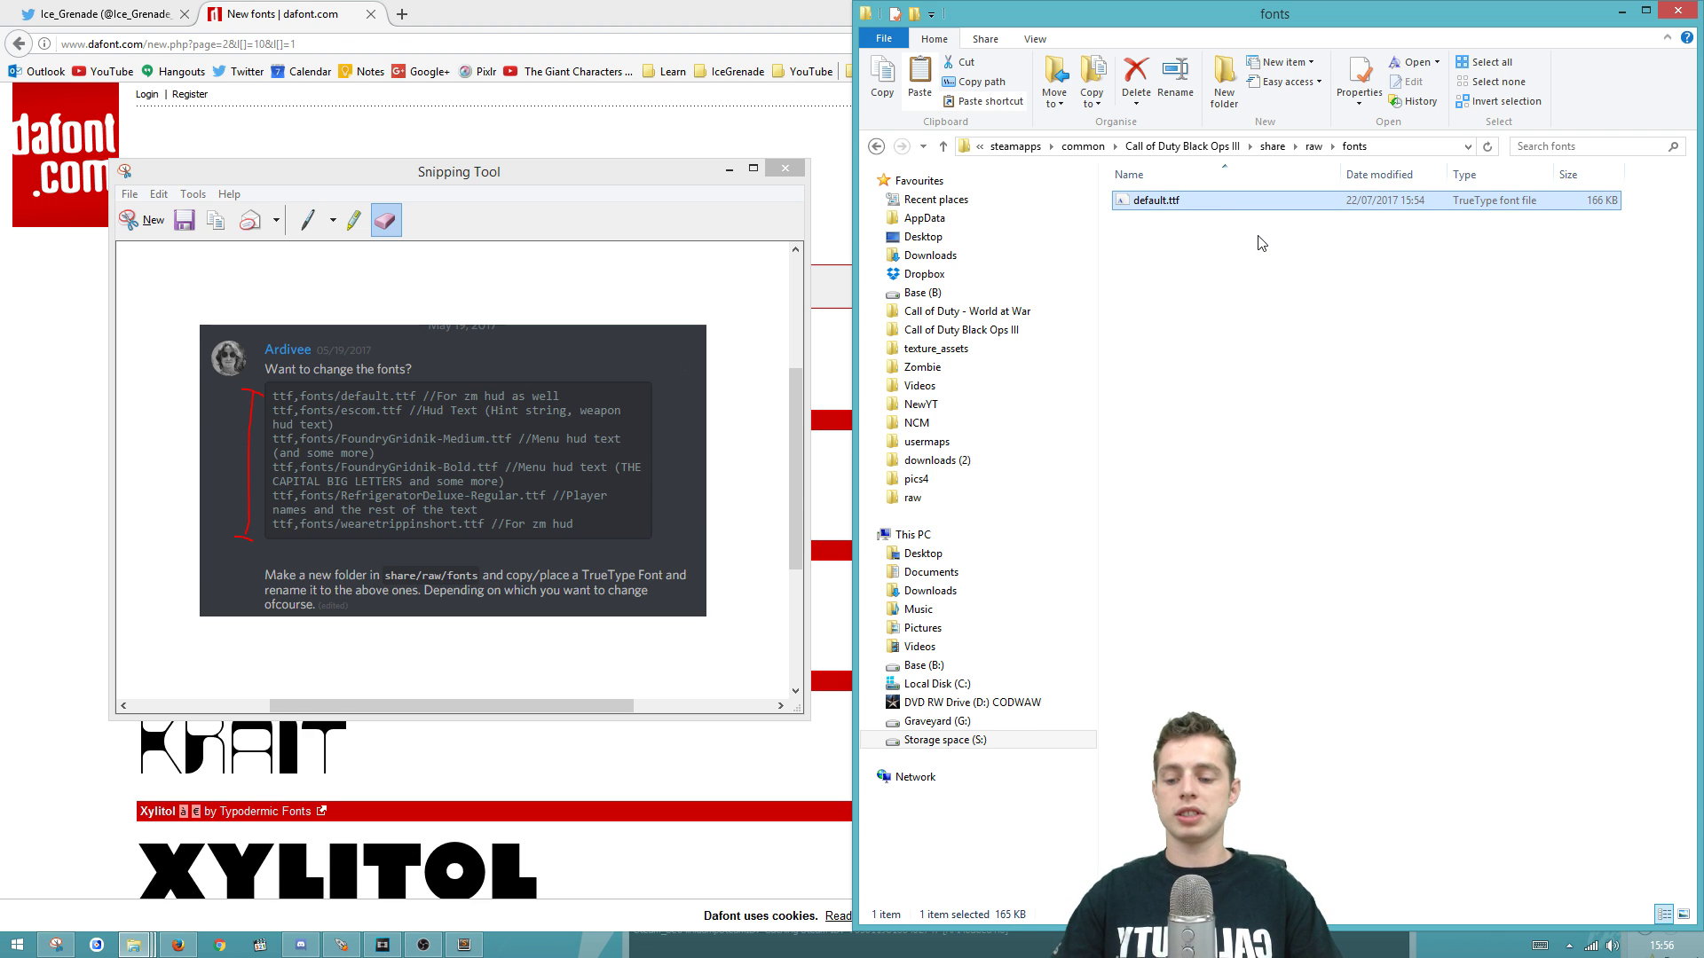
key(ctrl+c)
key(ctrl+v)
key(ctrl+v)
key(ctrl+v)
key(ctrl+v)
key(ctrl+v)
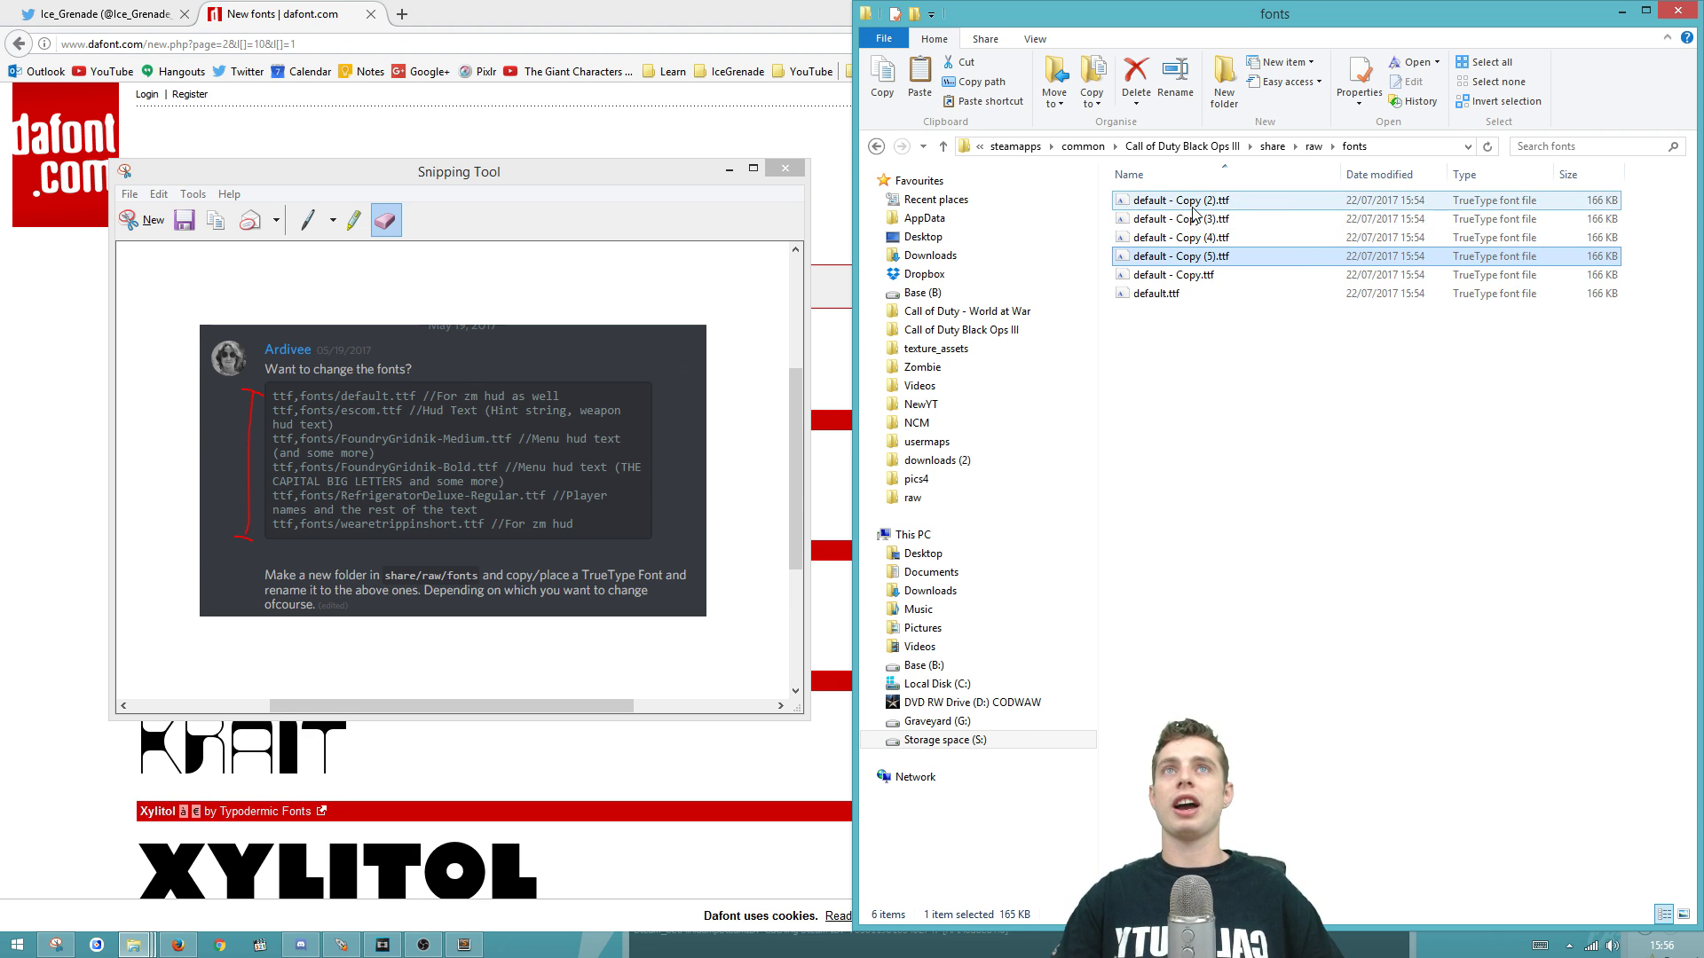
Step: Rename the first copies to escom and FoundryGridnik
click(1193, 200)
key(F2)
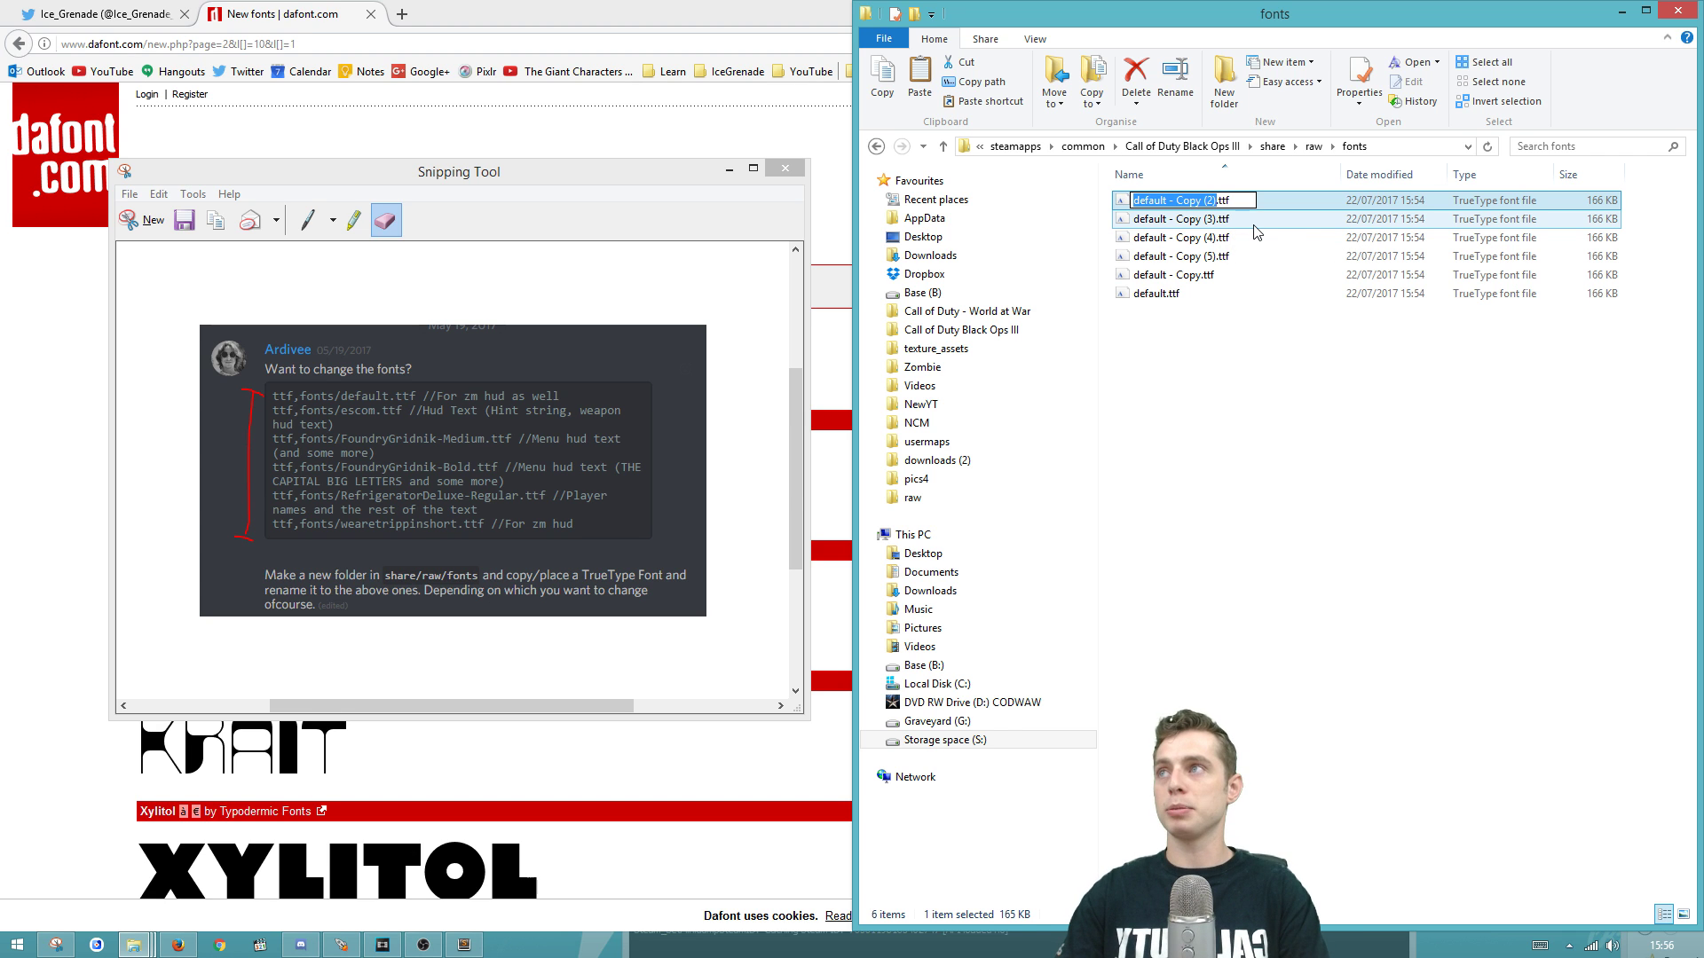
text(escom)
key(Return)
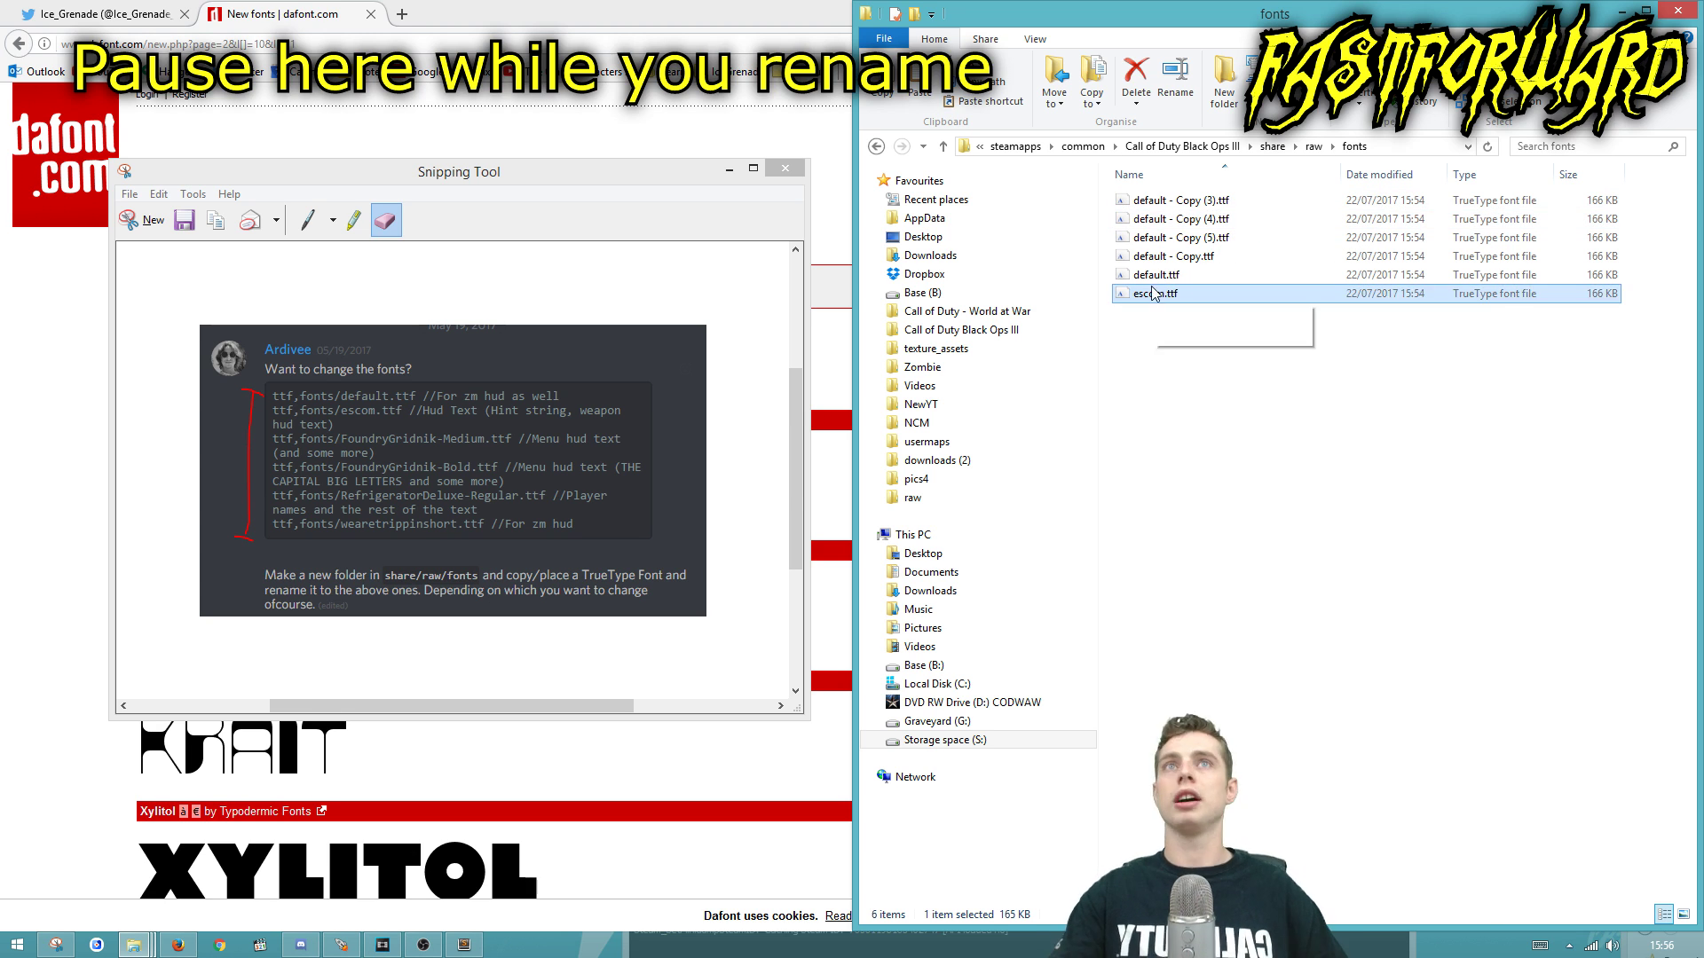
click(1171, 255)
key(F2)
text(FoundryGridnik-Medium)
key(Return)
Step: Rename remaining copies, including RefrigeratorDeluxe-Regular and wearetrippinshort, and delete the spare copy
click(1185, 237)
key(F2)
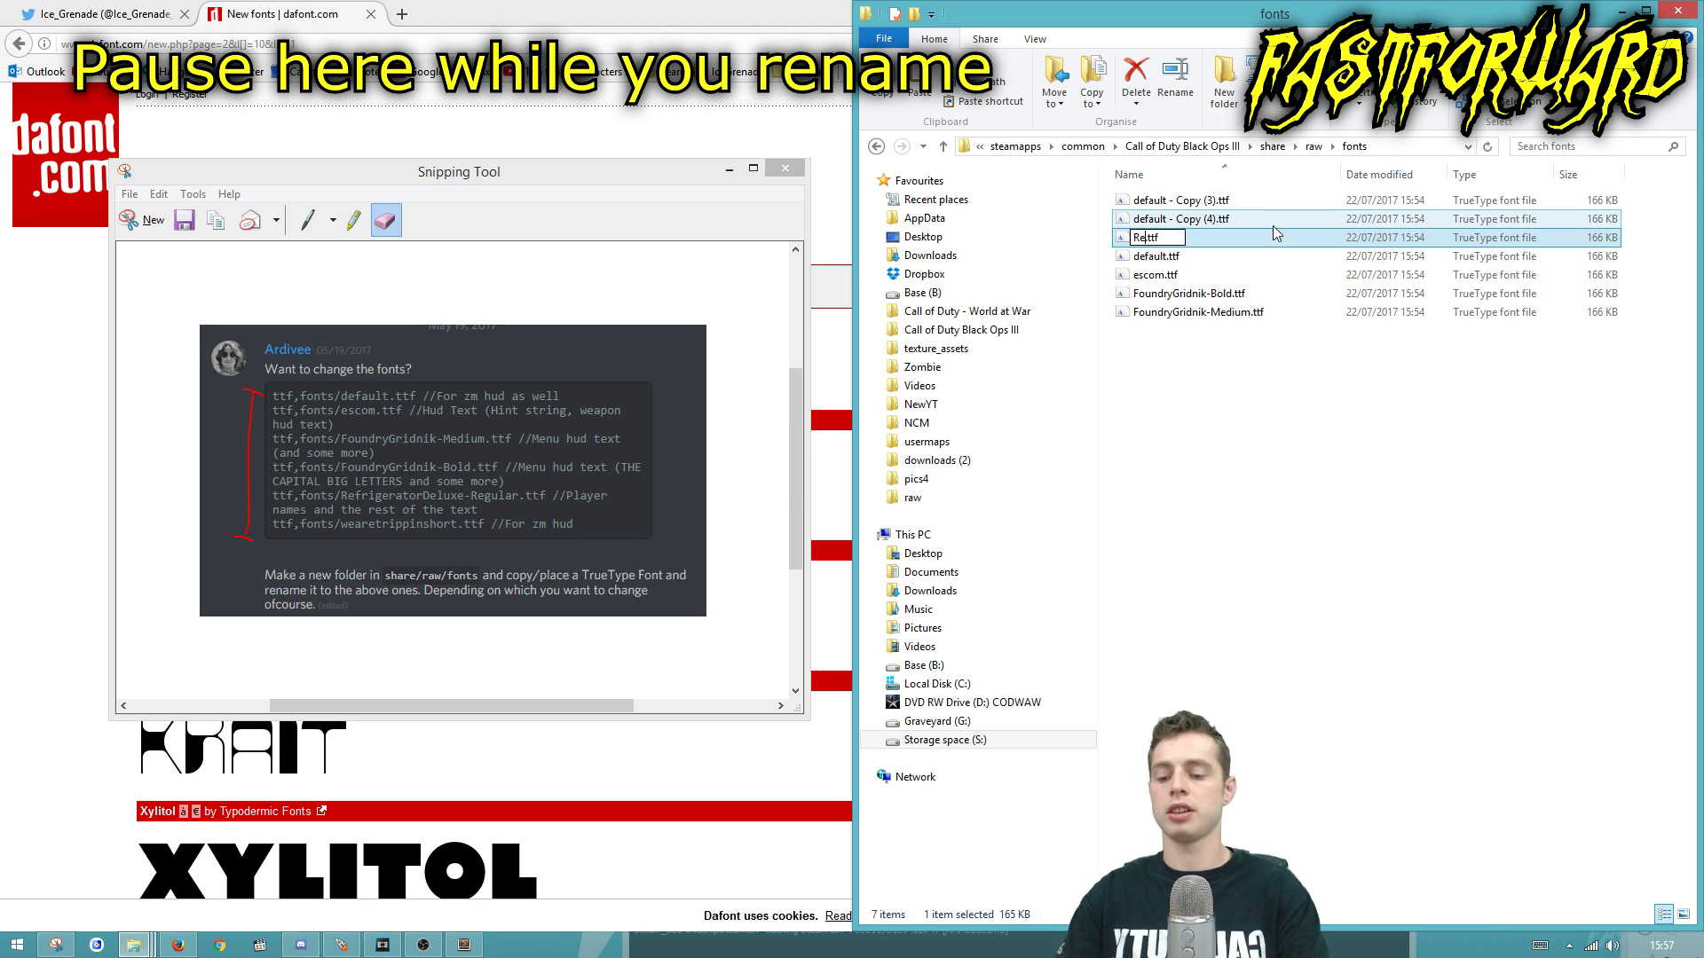
text(RefrigeratorDeluxe-Regular)
key(Return)
click(1184, 218)
key(F2)
text(wearetrippinshort)
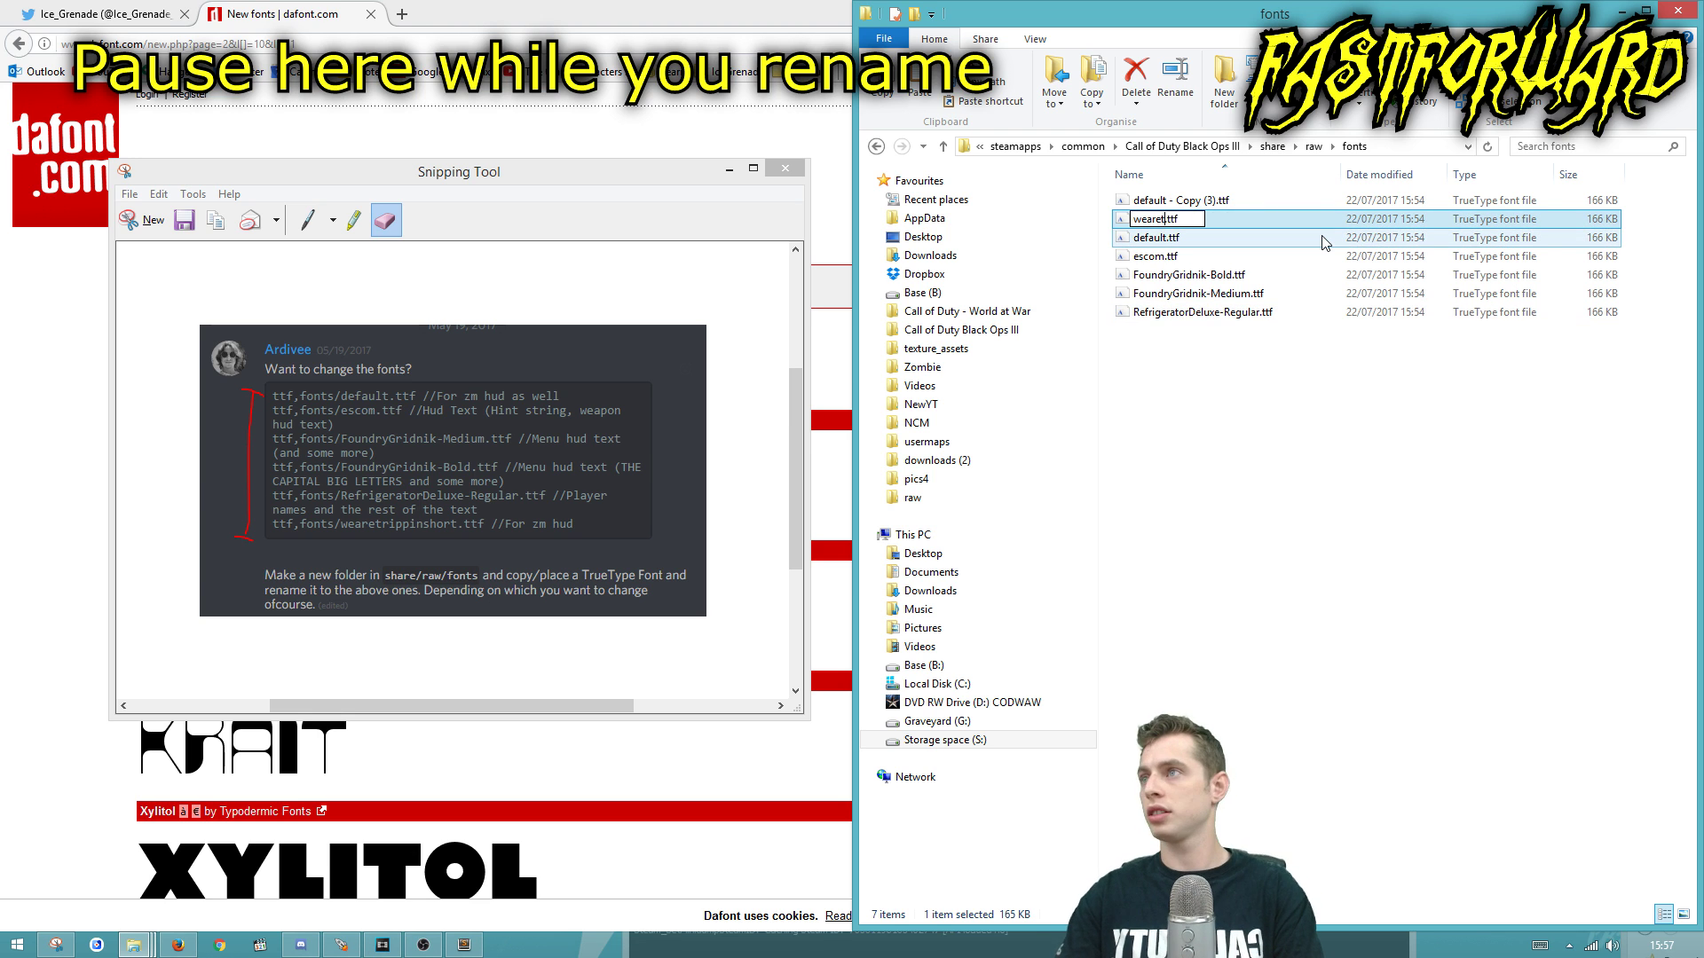
key(Return)
key(Delete)
Step: Check the six font files and close the instructions snip
drag(1287, 407, 1203, 186)
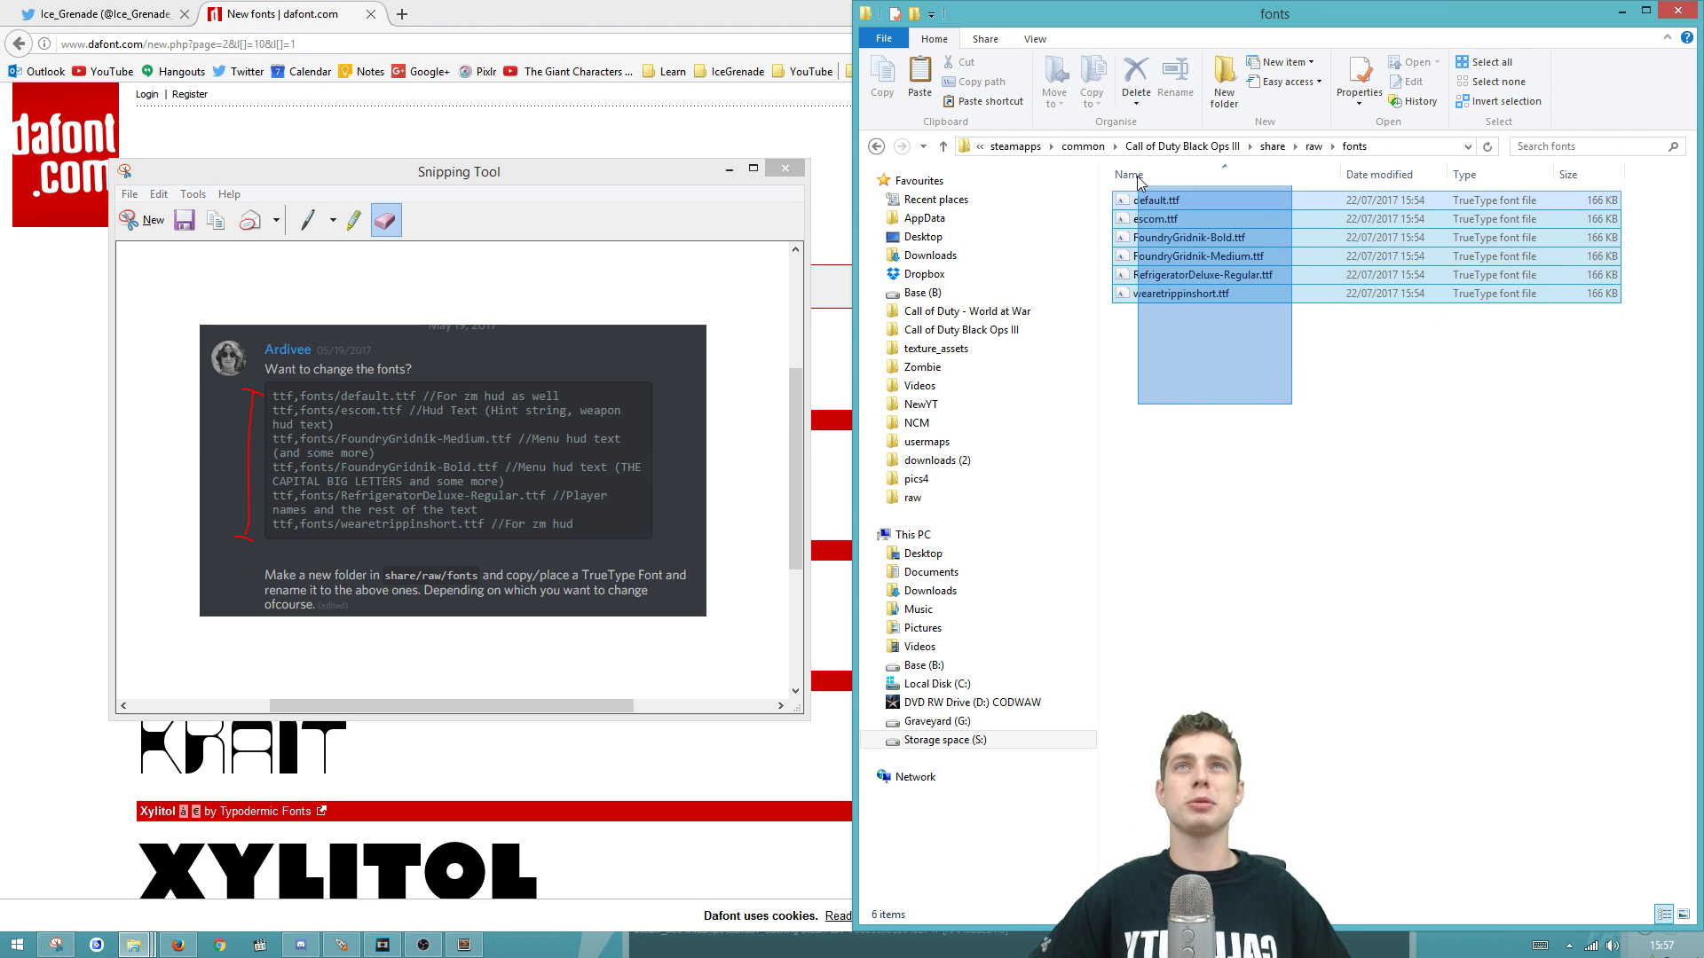
click(1203, 326)
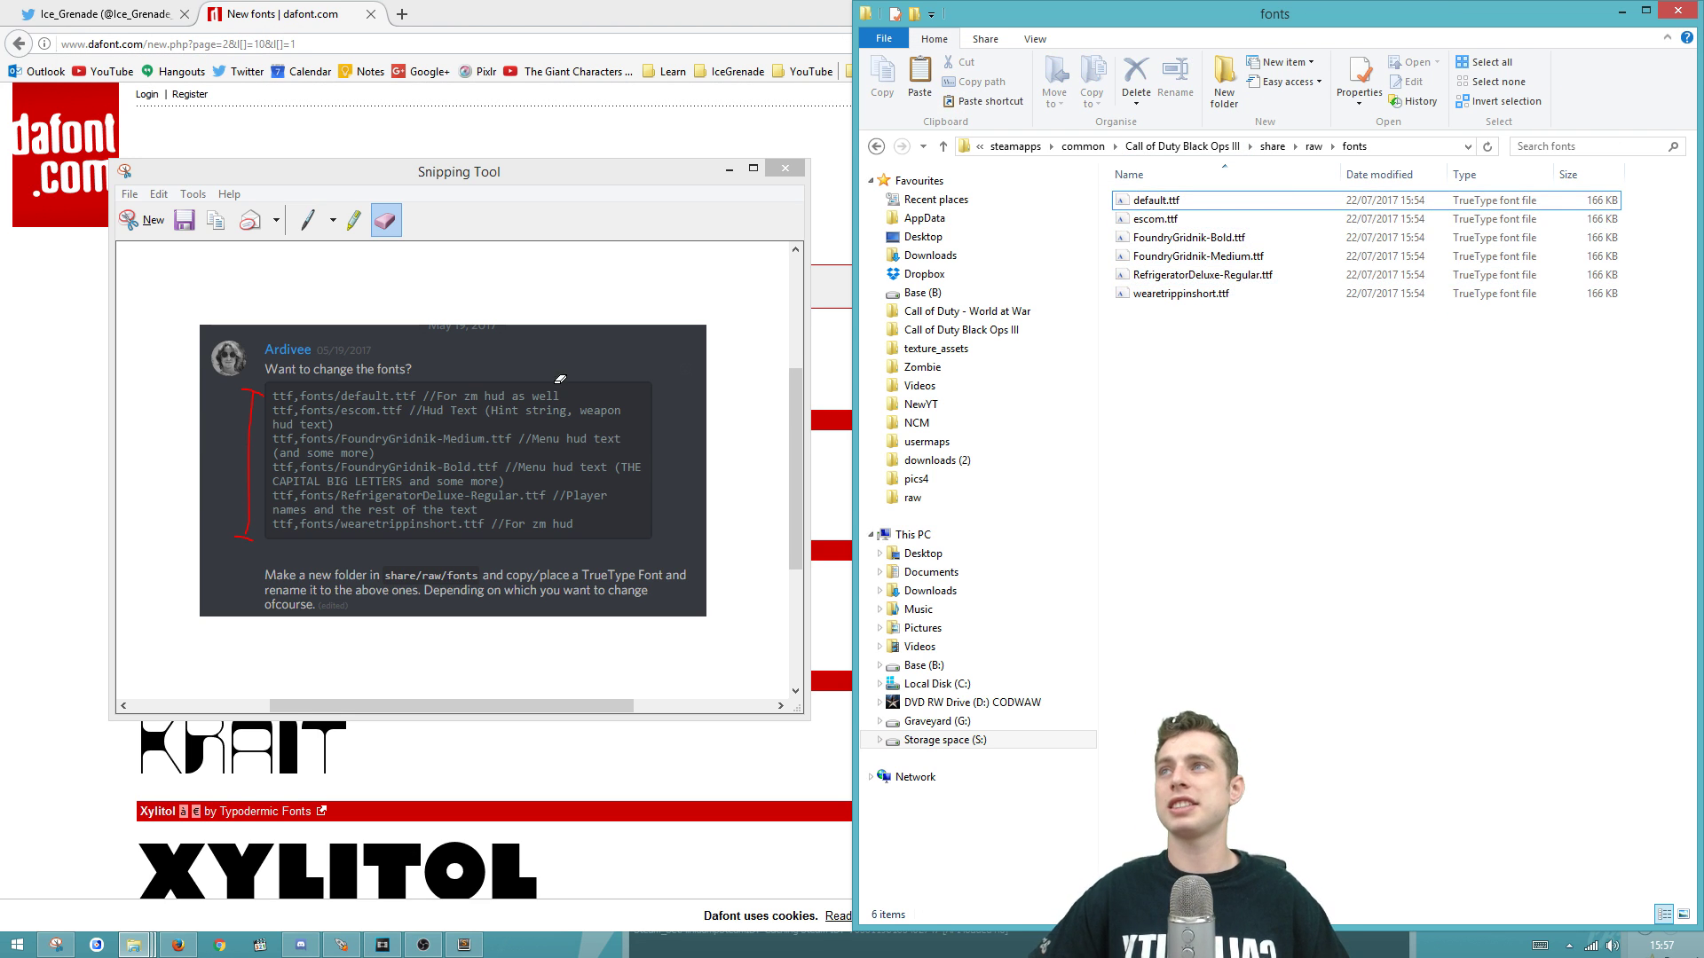
click(244, 402)
click(783, 174)
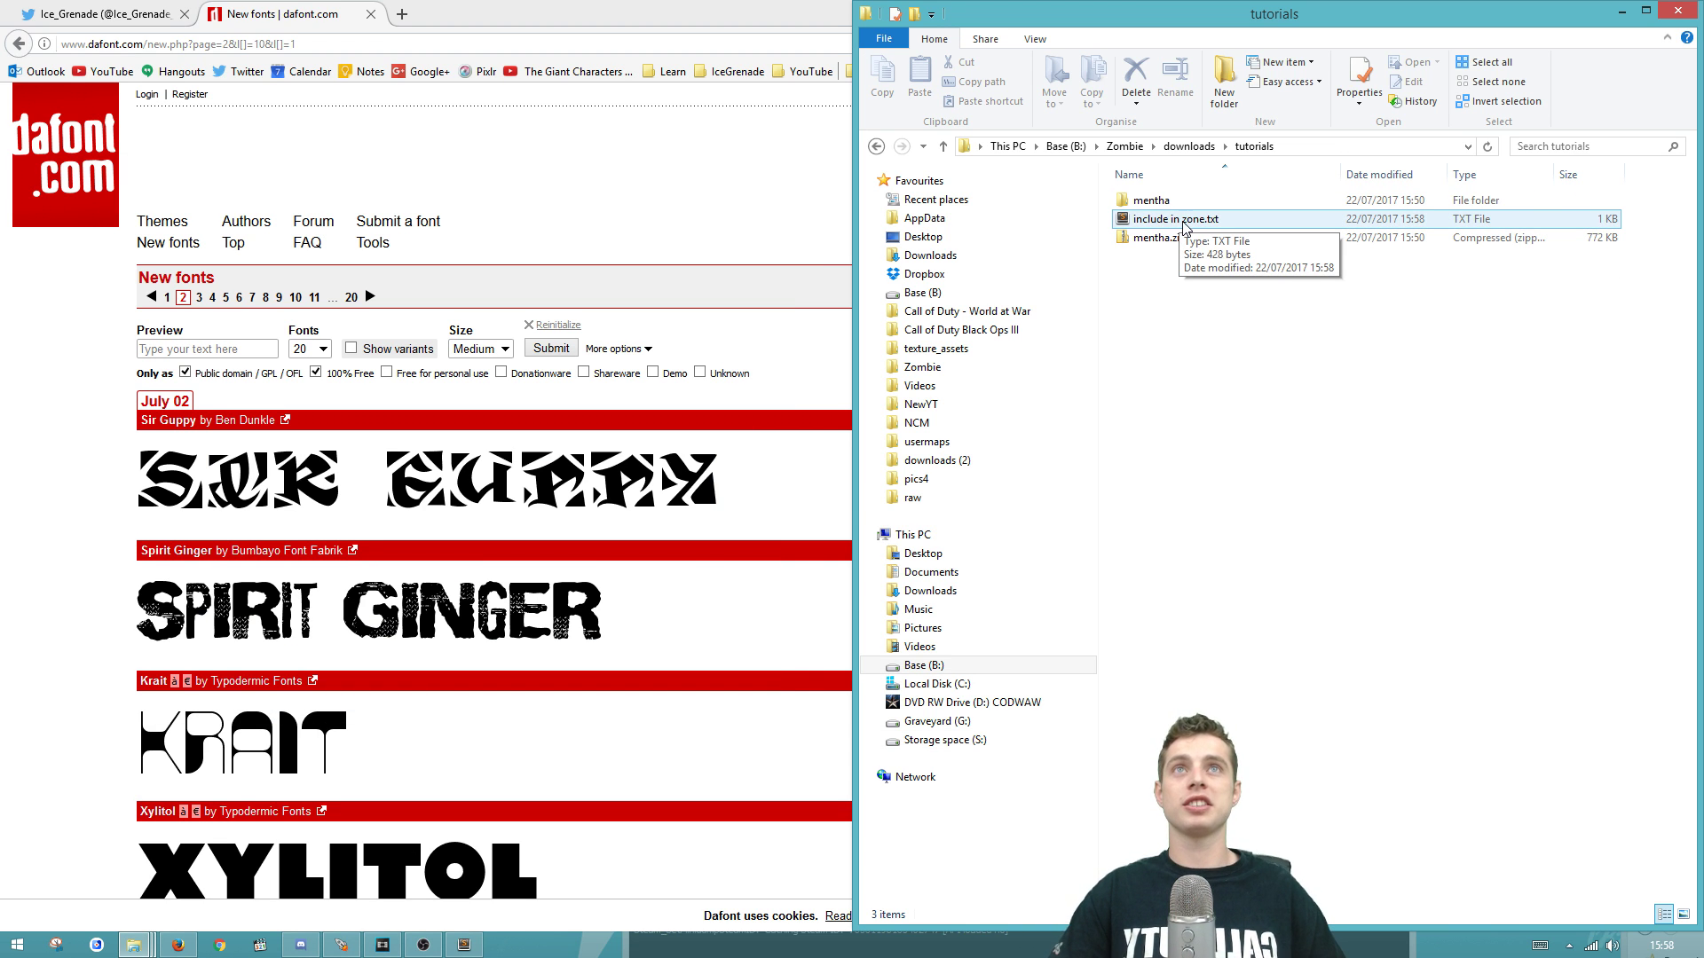
Step: Copy all font lines from include in zone.txt, then open zm_ice_skylands options in the launcher
double_click(1183, 220)
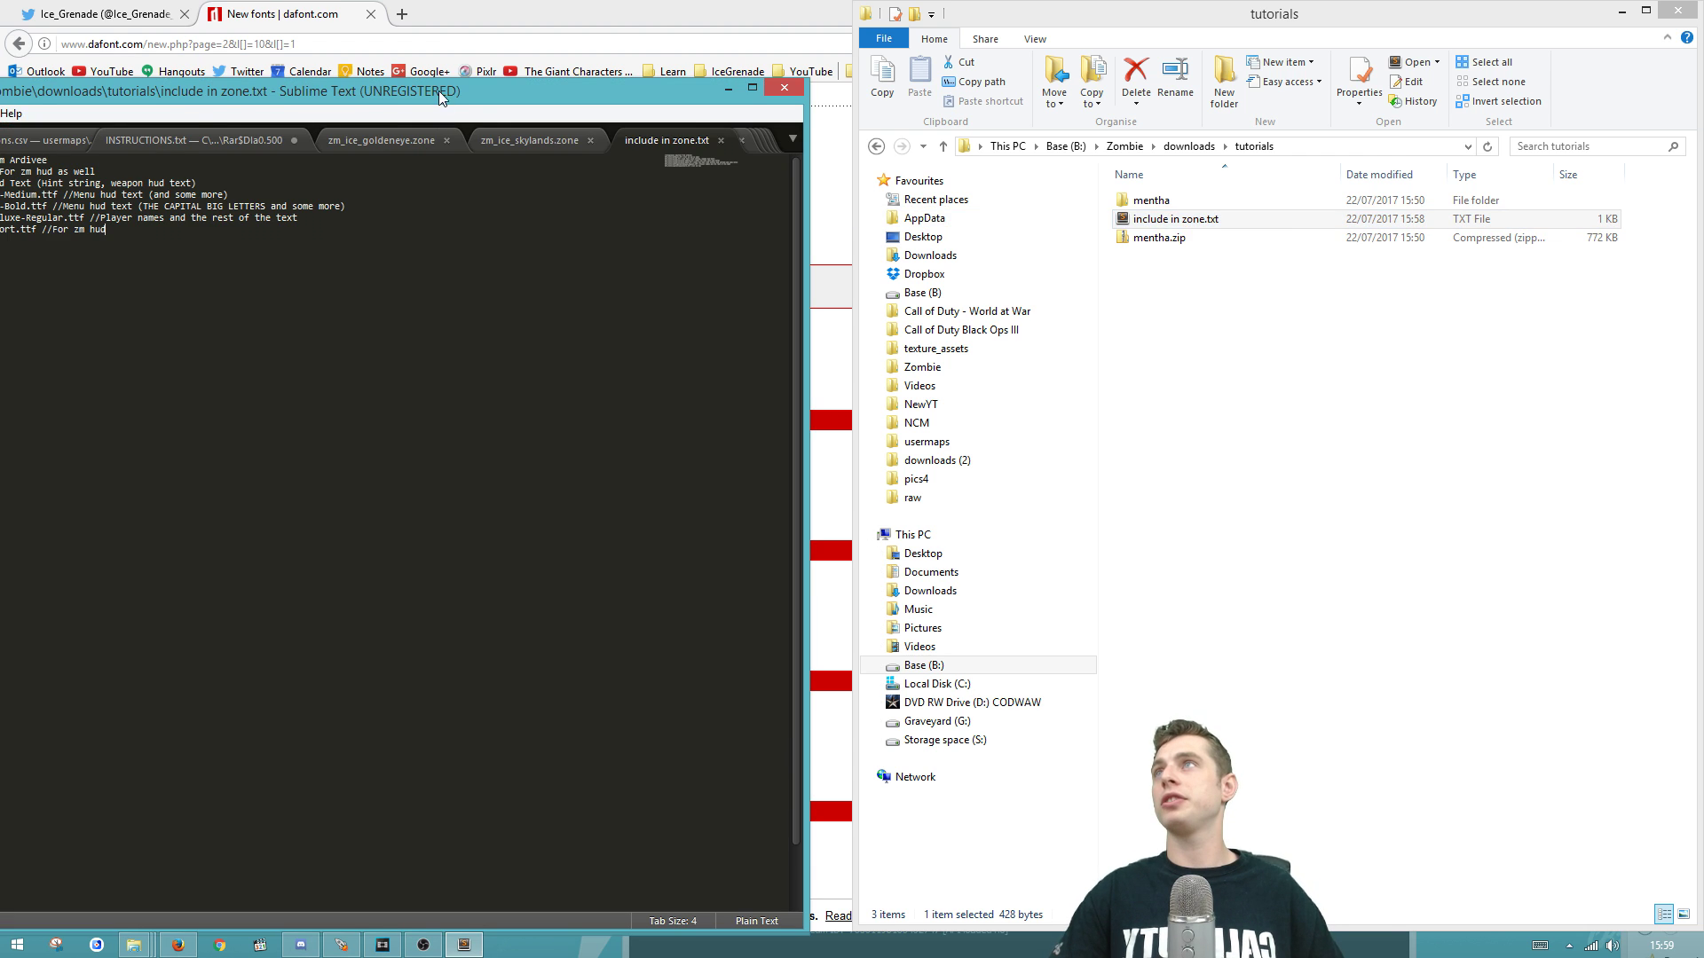
drag(440, 96, 772, 77)
key(ctrl+a)
key(ctrl+c)
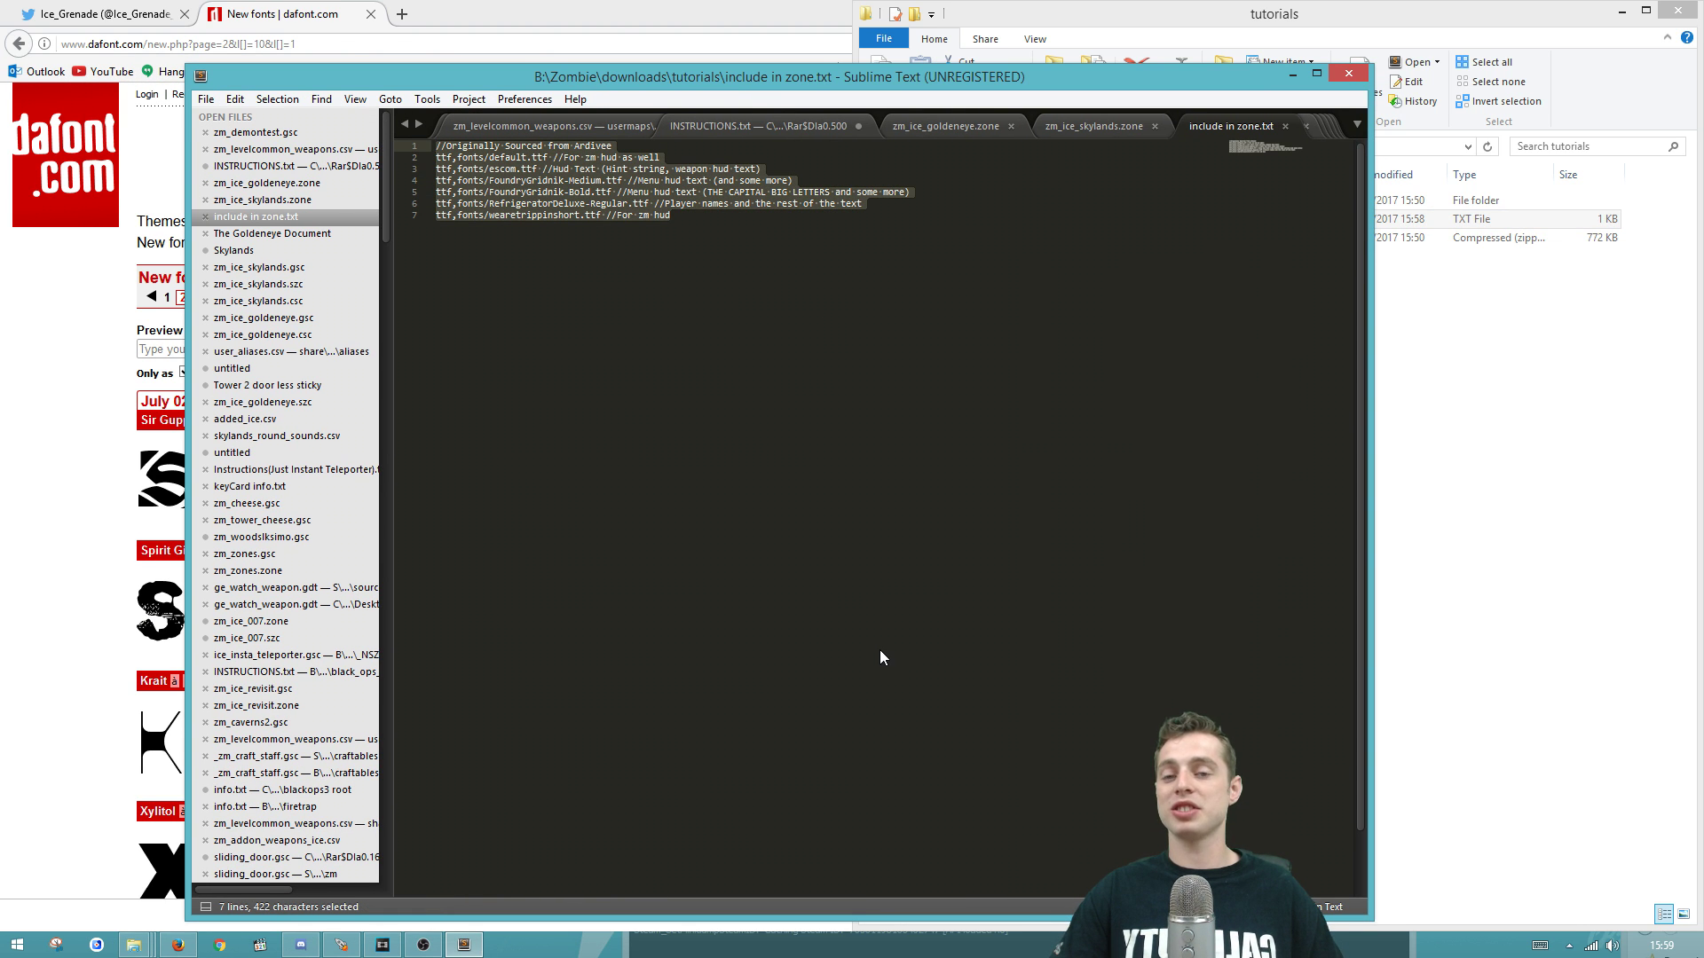
click(343, 946)
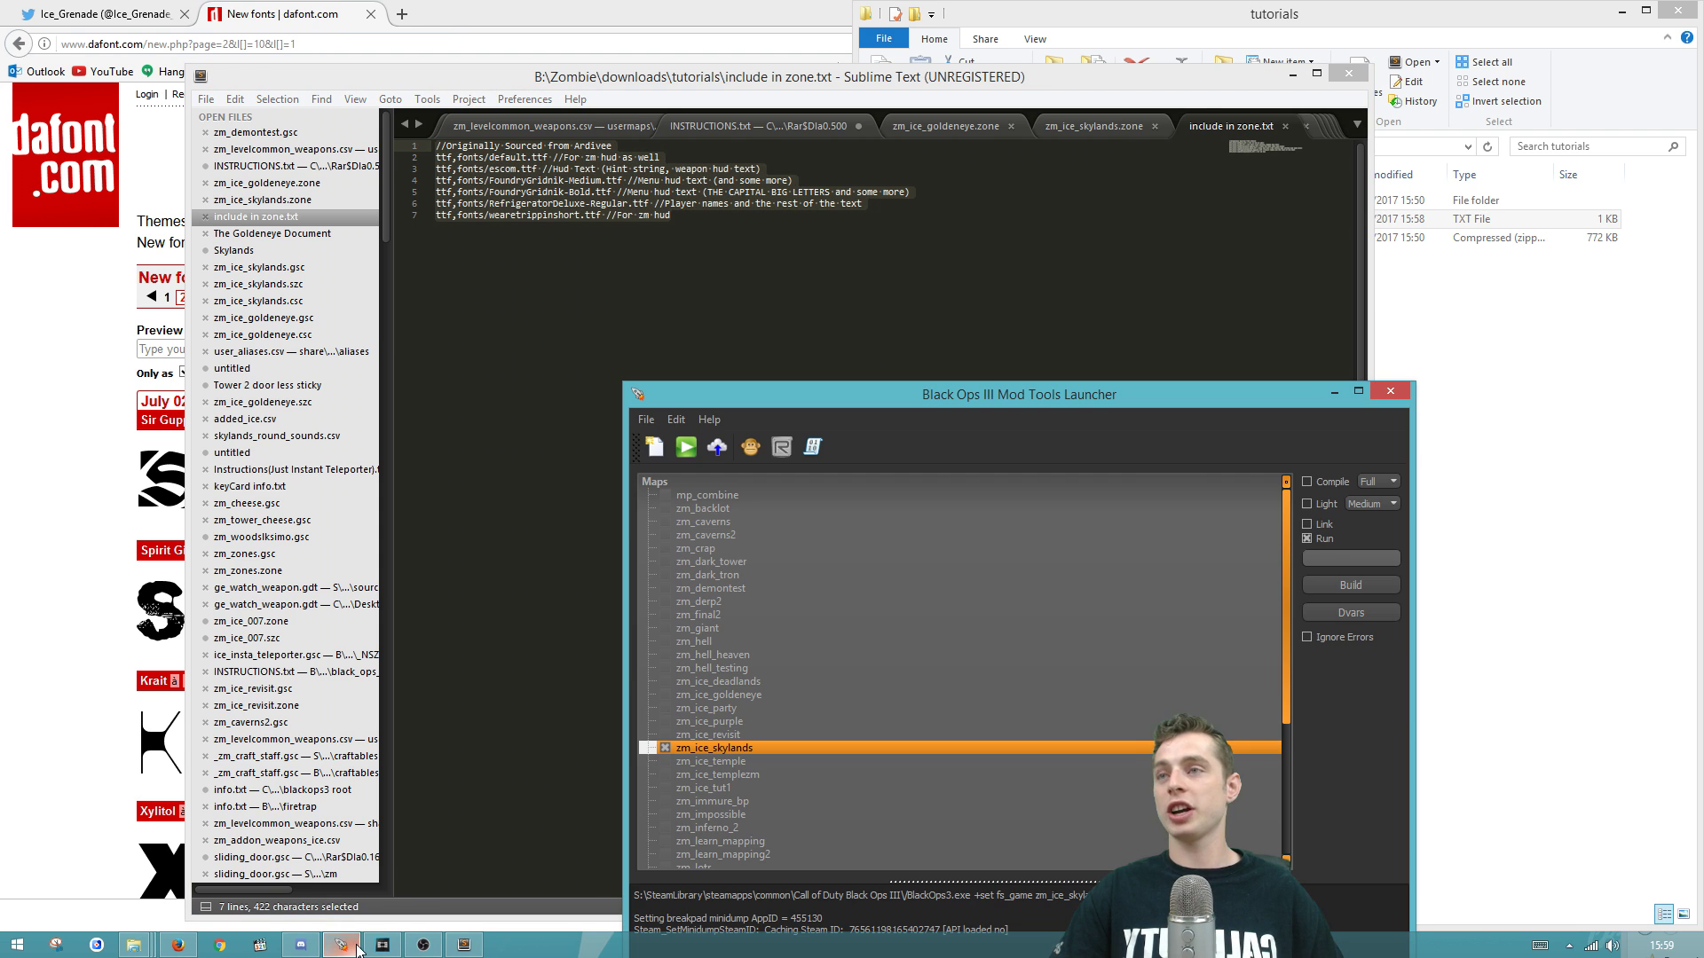
right_click(728, 749)
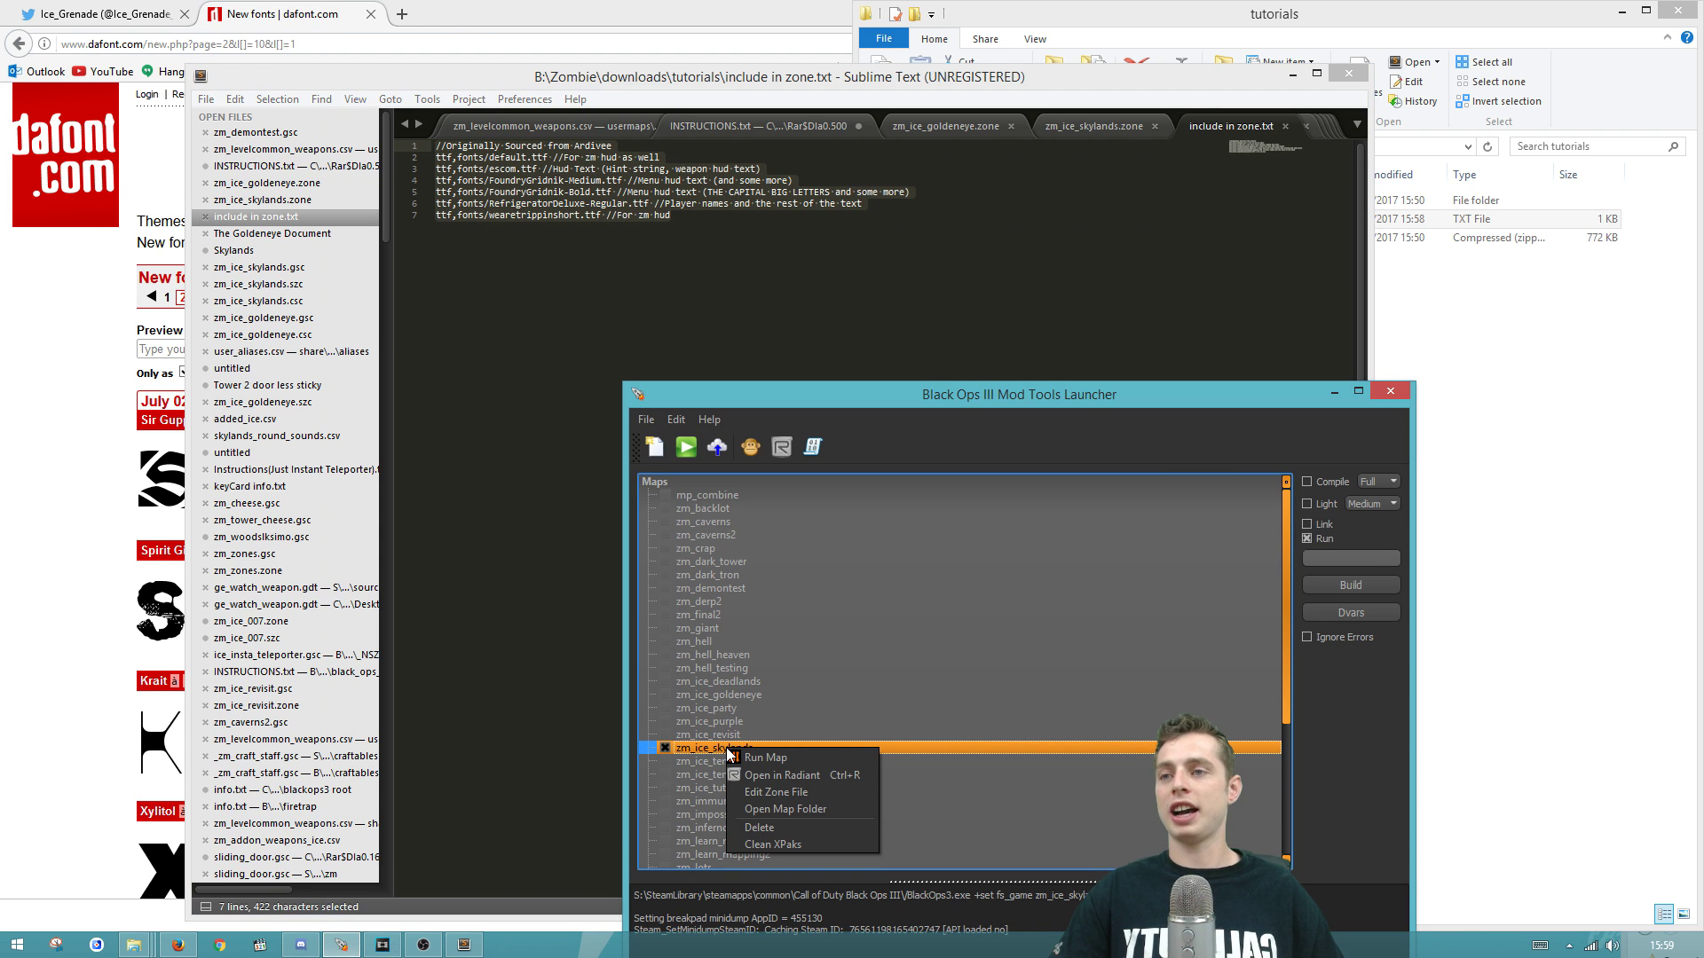
Step: Paste the copied font block over the six old ttf lines in zm_ice_skylands.zone
click(774, 791)
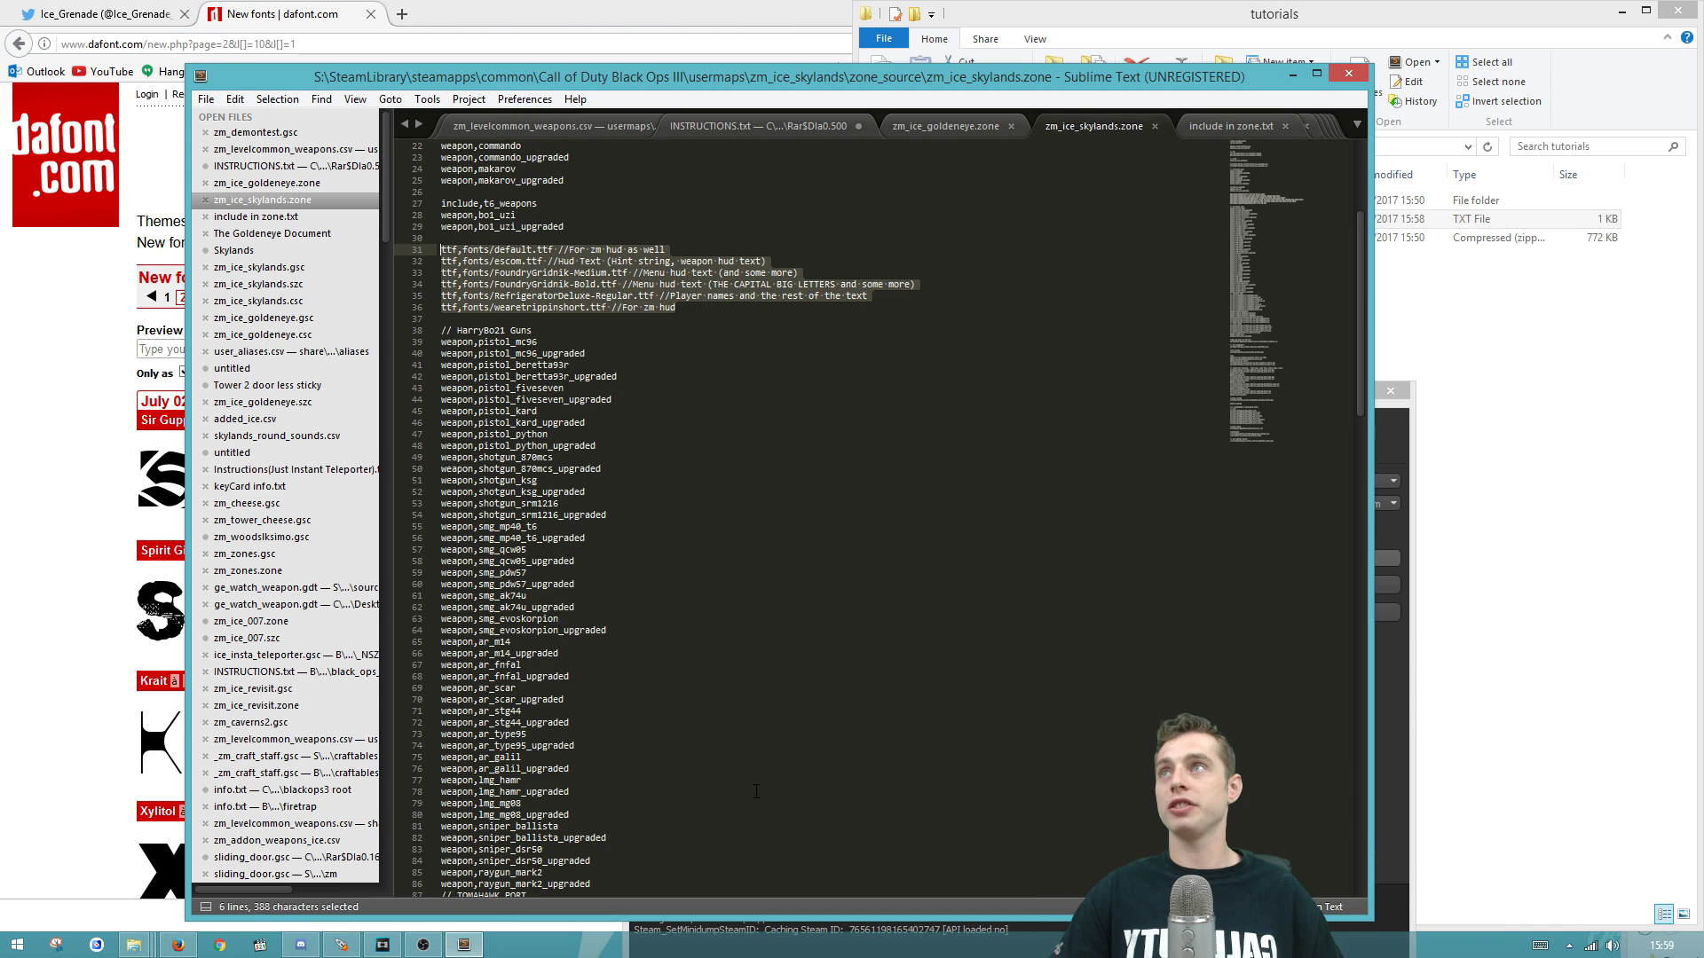
click(692, 307)
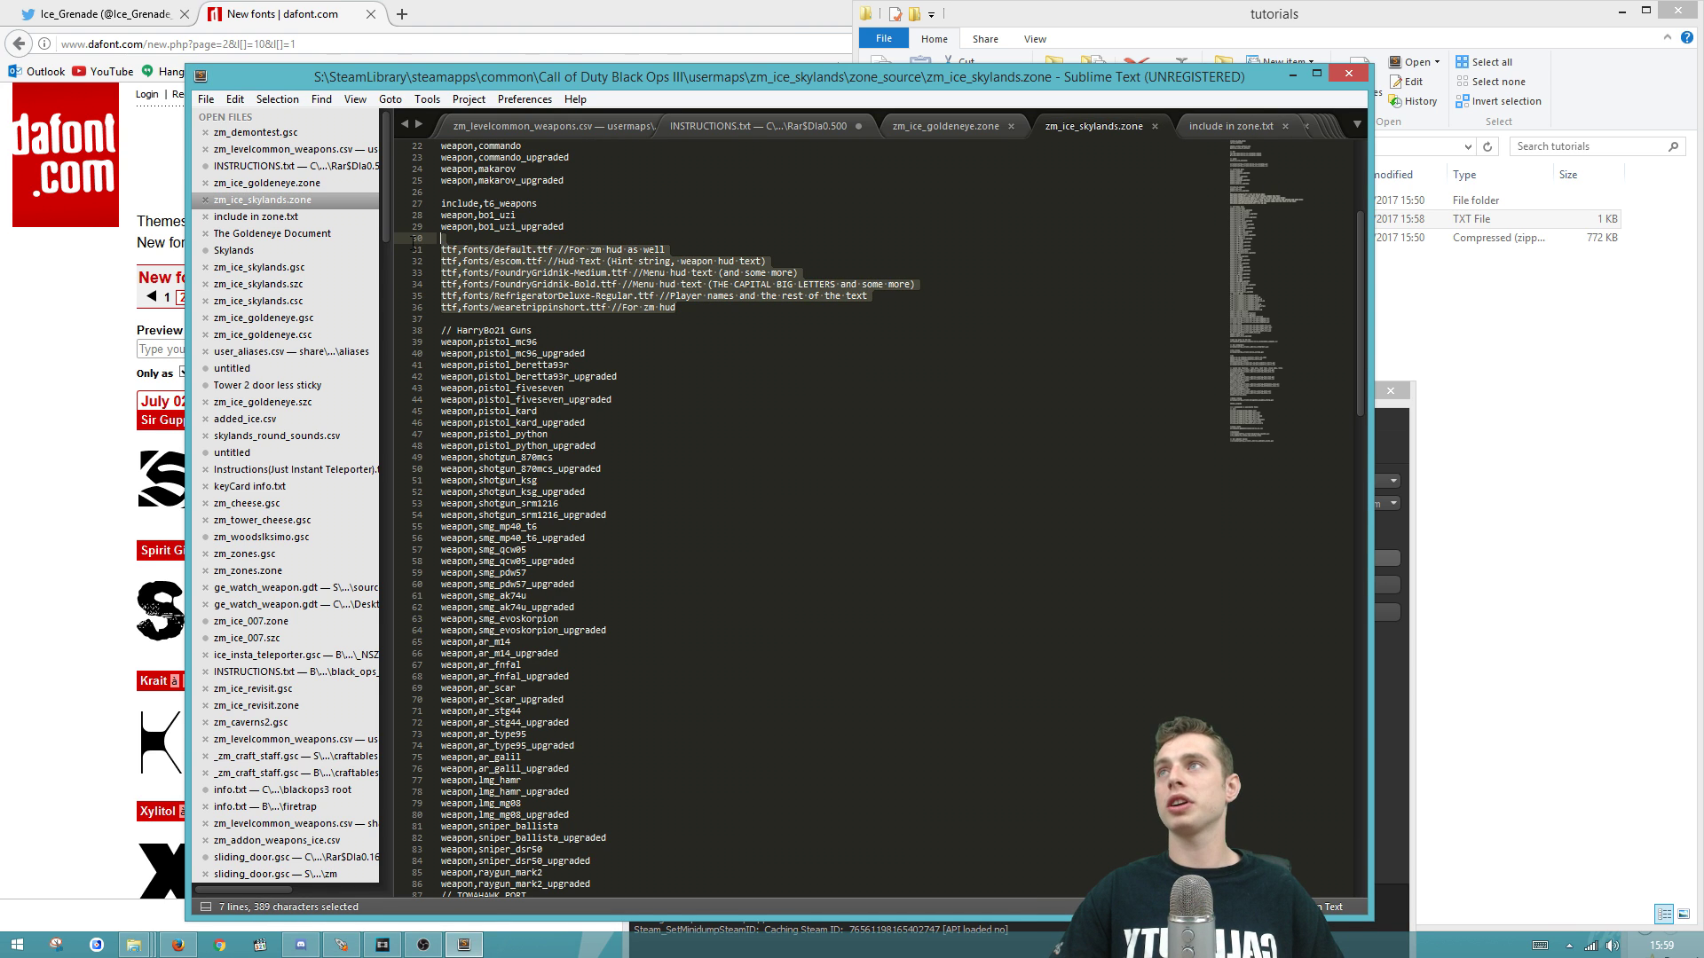
key(shift+Down)
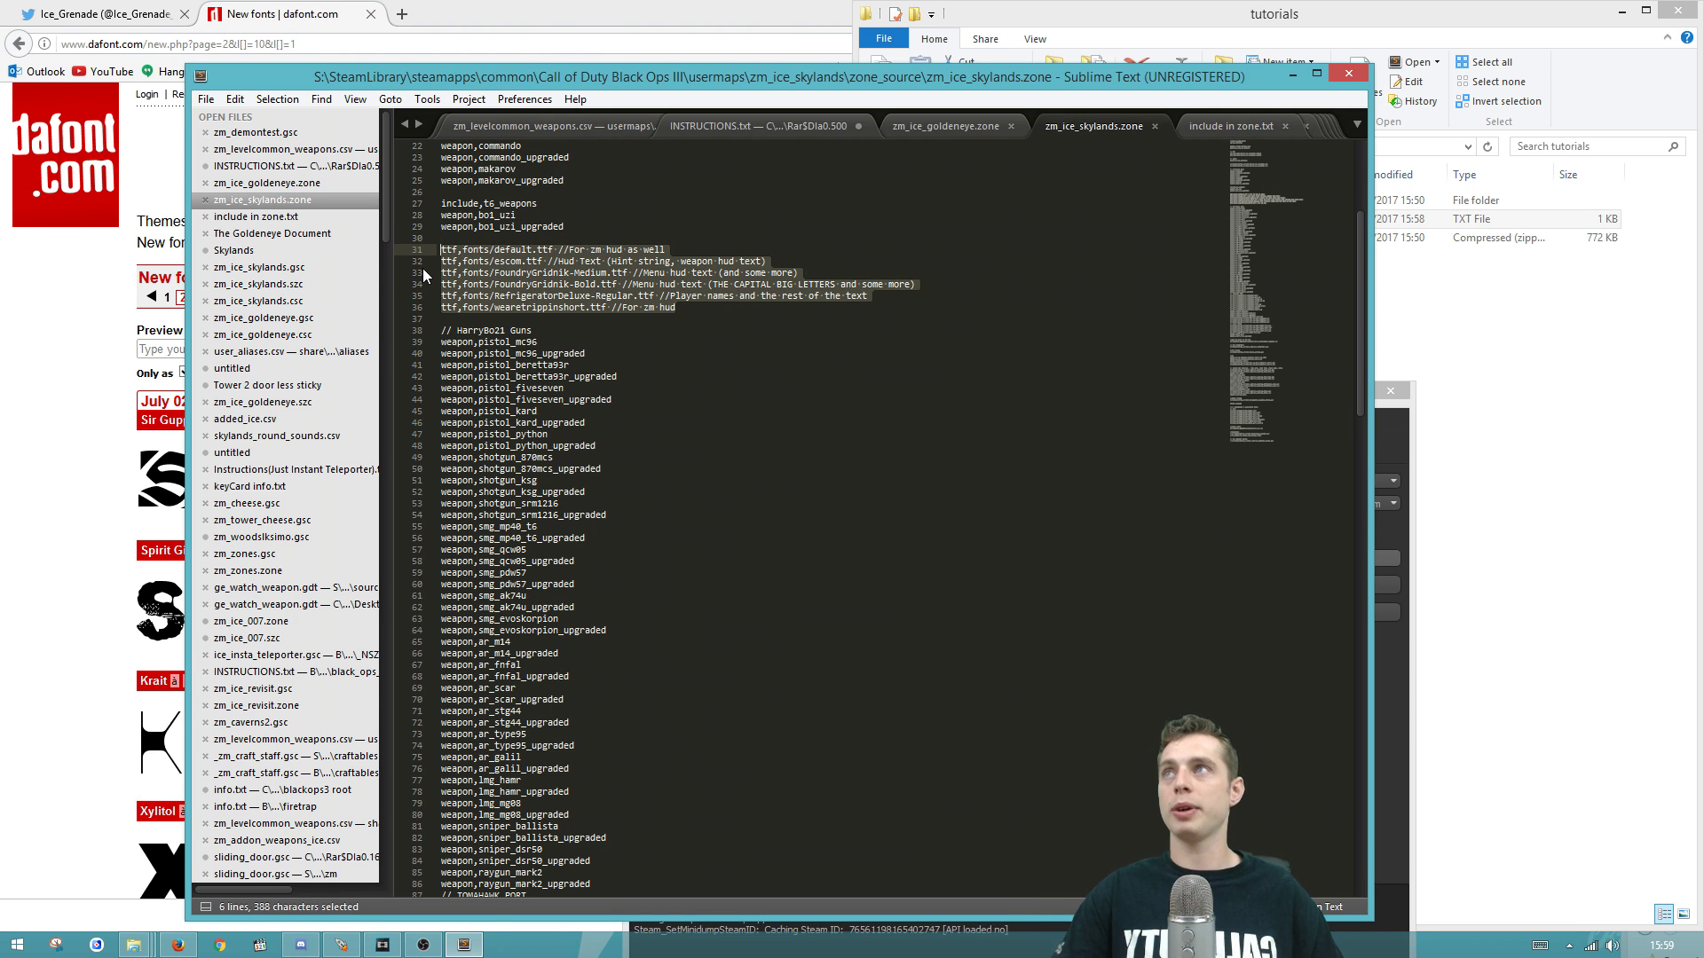
key(ctrl+v)
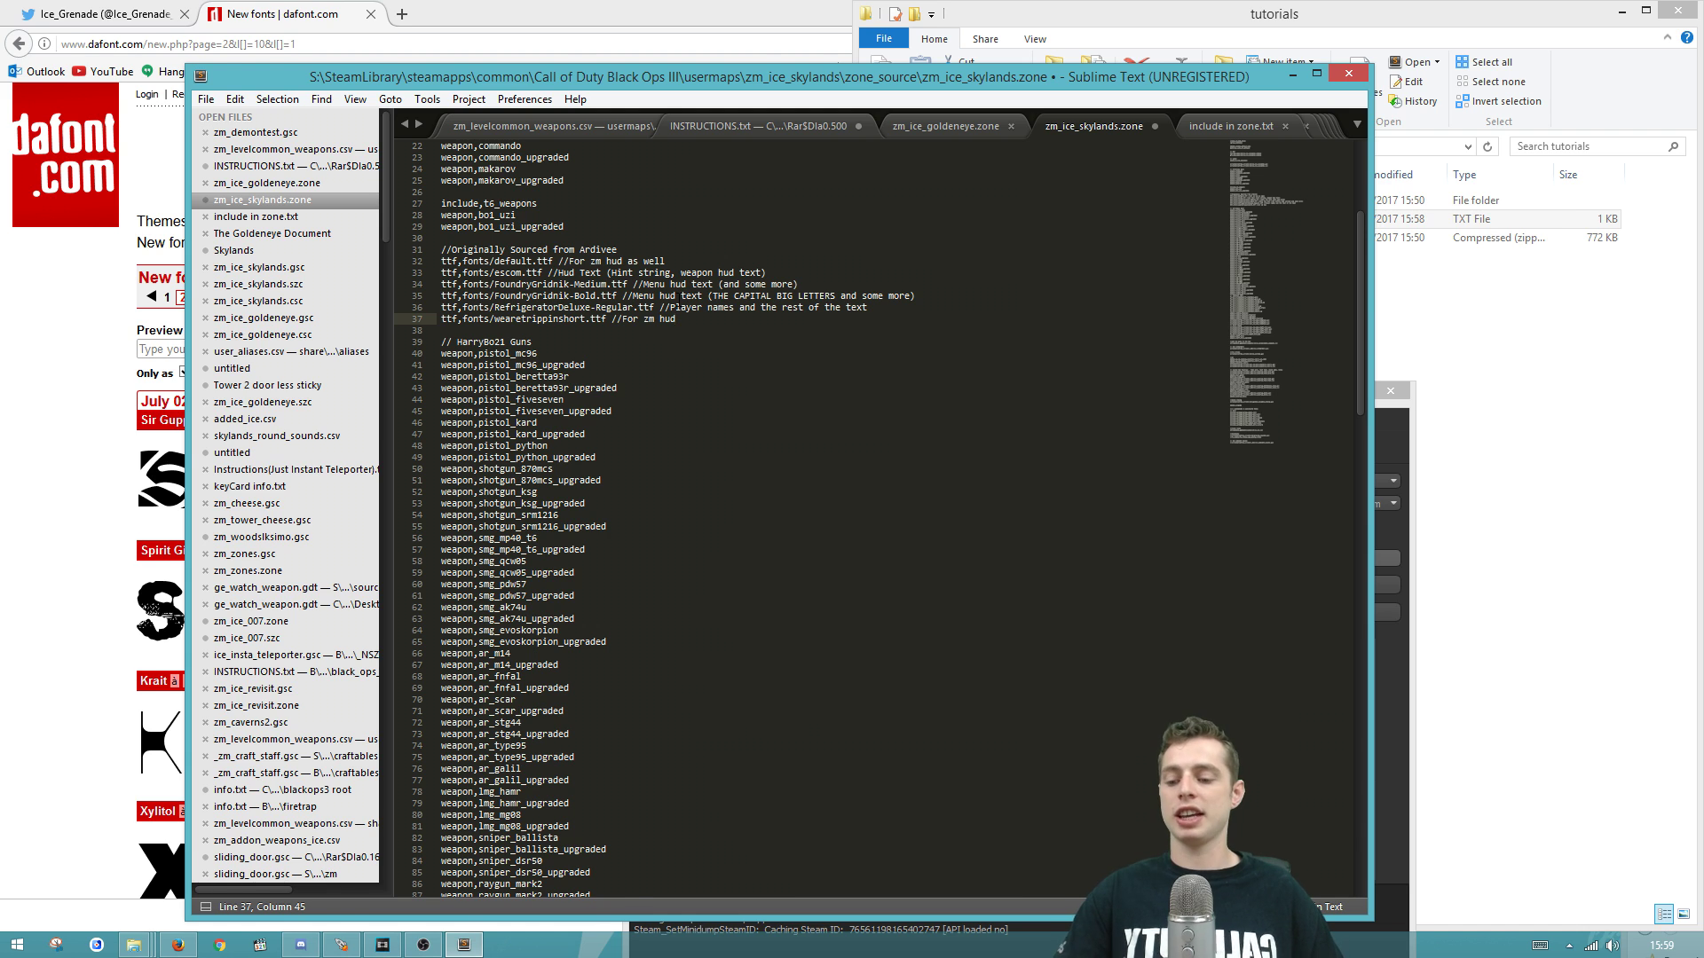
key(alt+Tab)
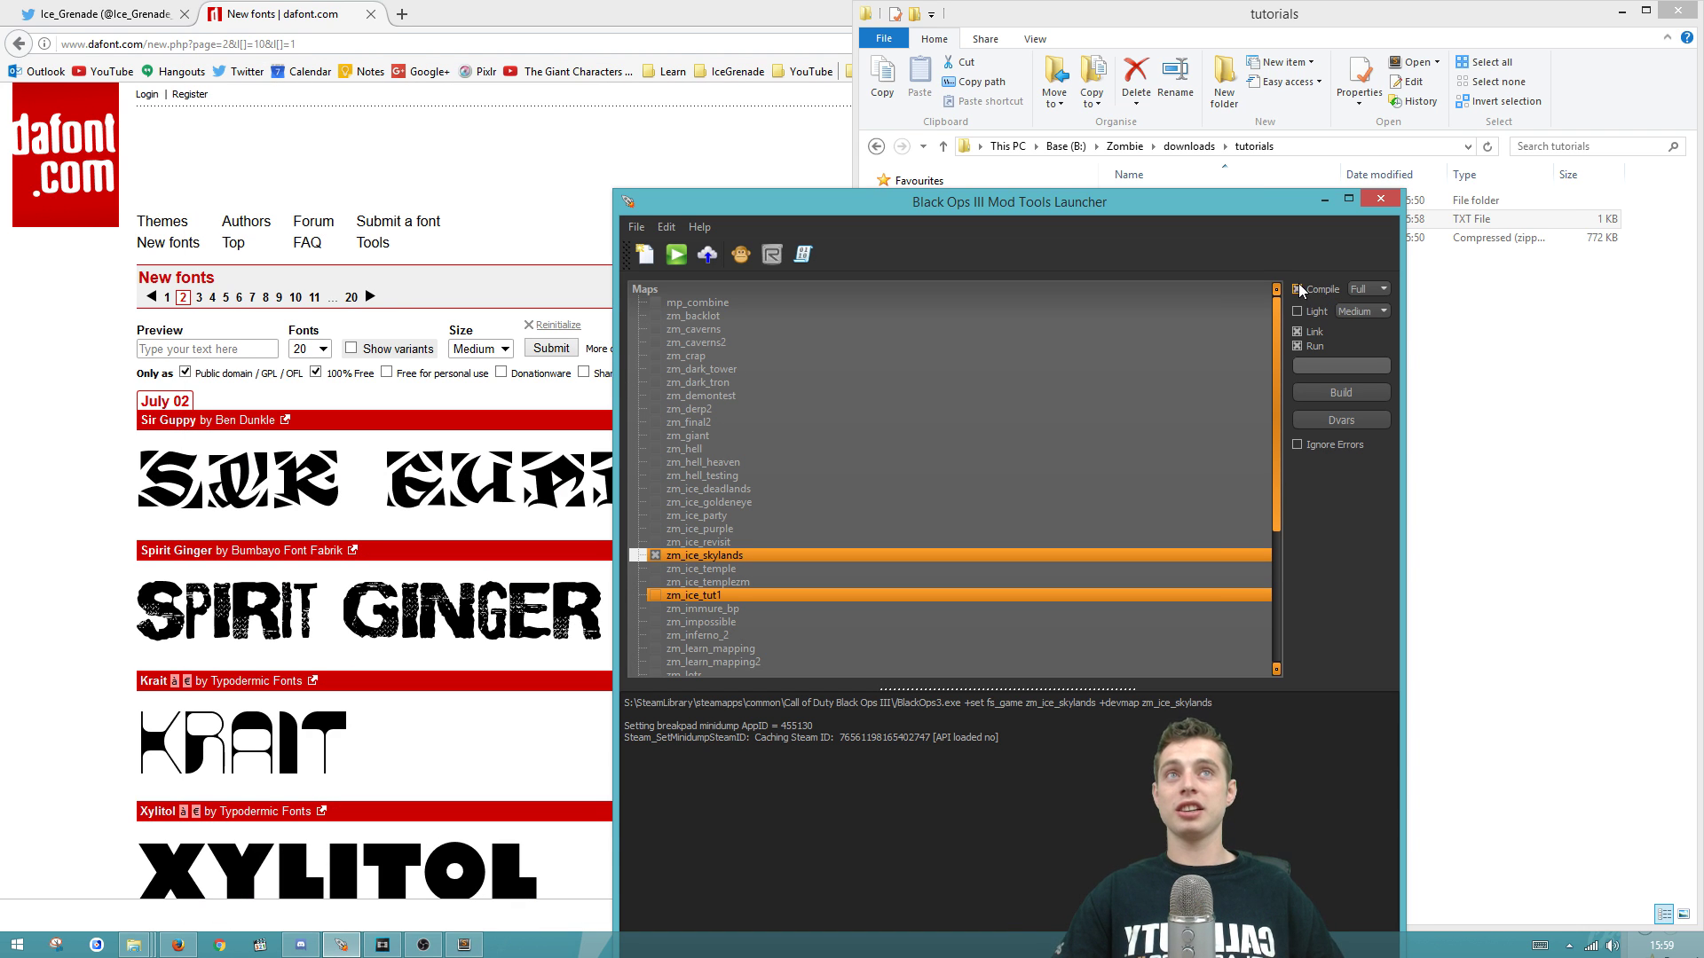